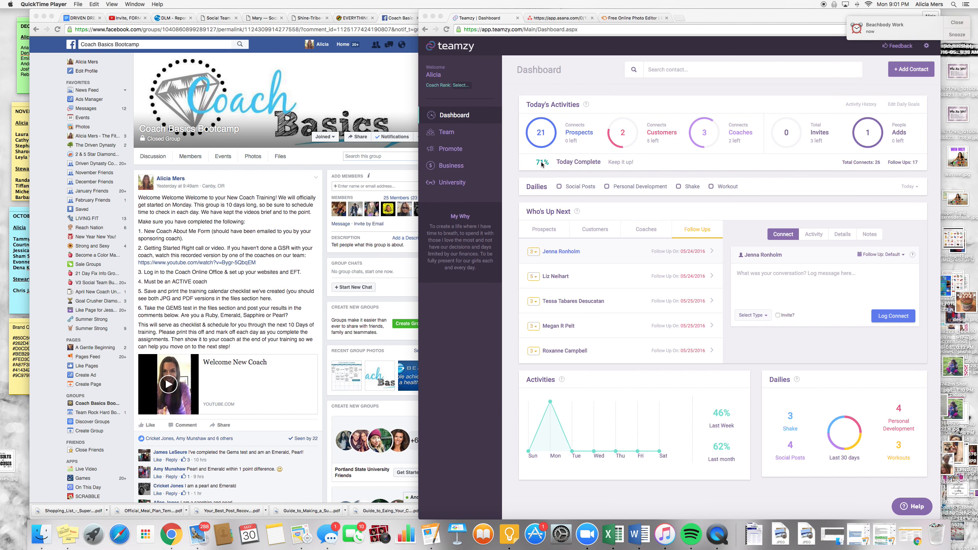
# - Load picmonkey.com in a new browser tab and bring up its options for choosing a photo to edit
pyautogui.click(626, 18)
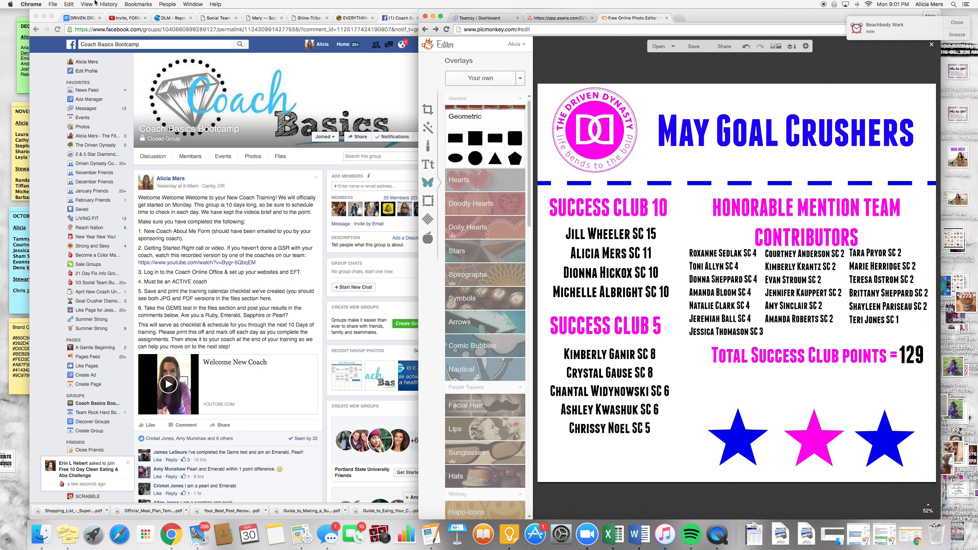
pyautogui.click(54, 4)
pyautogui.click(62, 14)
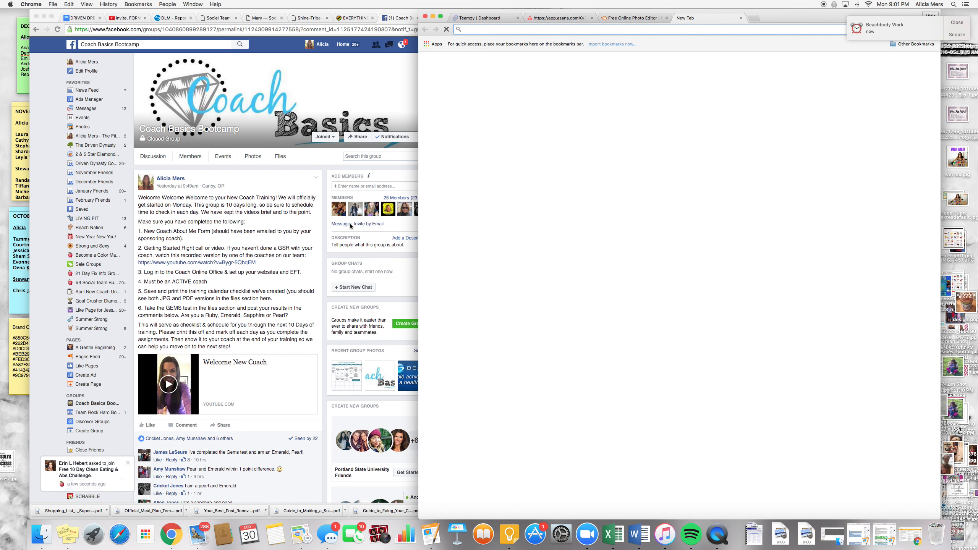
pyautogui.write('picmonkey.com')
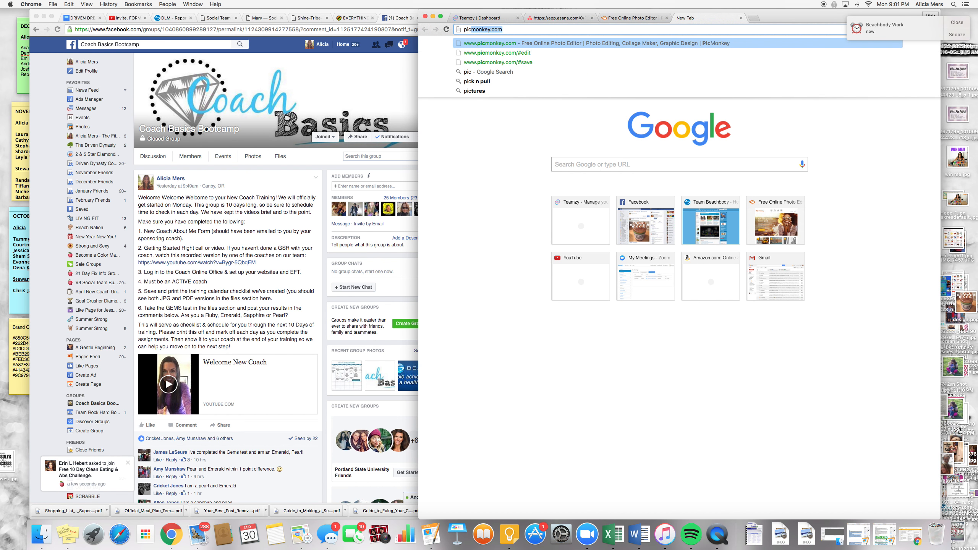
pyautogui.press('Return')
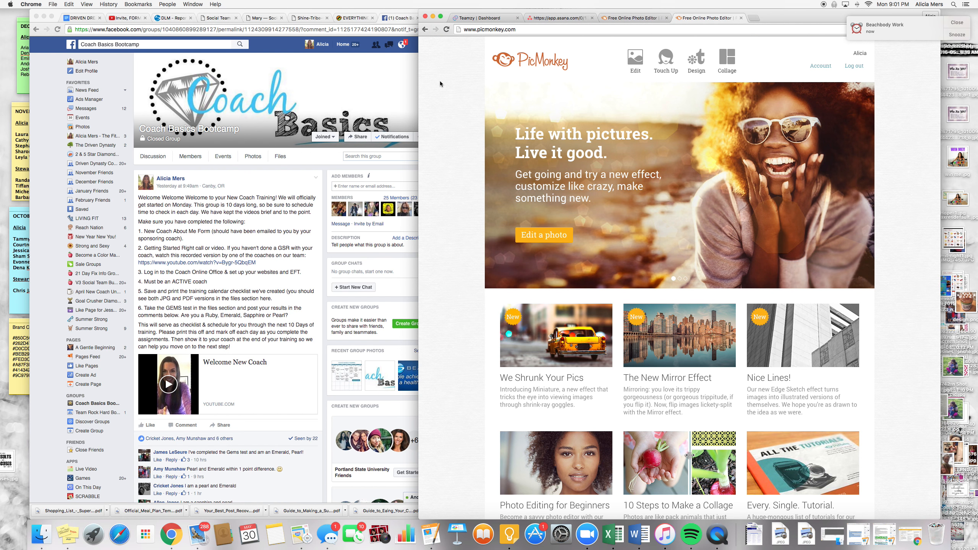
pyautogui.click(635, 58)
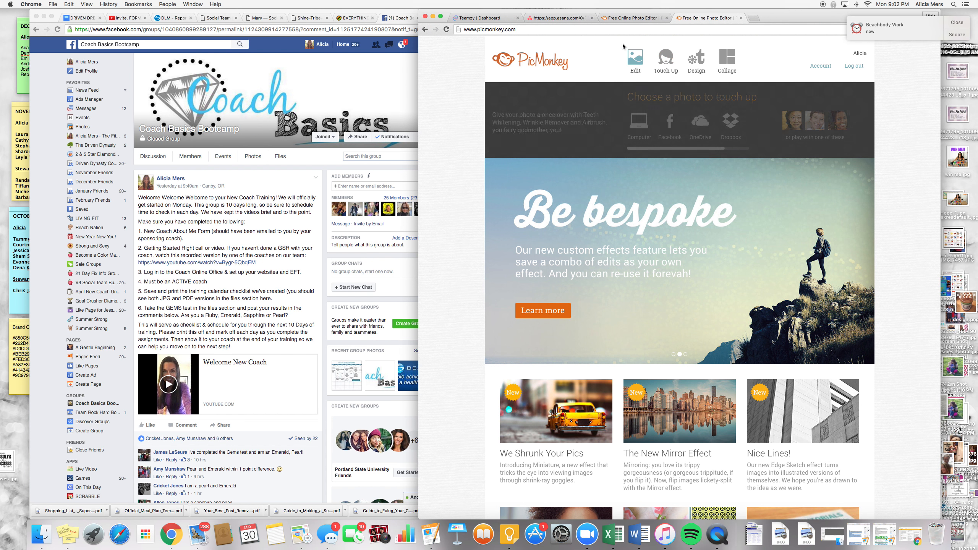
# - Search Google Images for "vegetables on wooden table" in a new browser tab
pyautogui.click(54, 4)
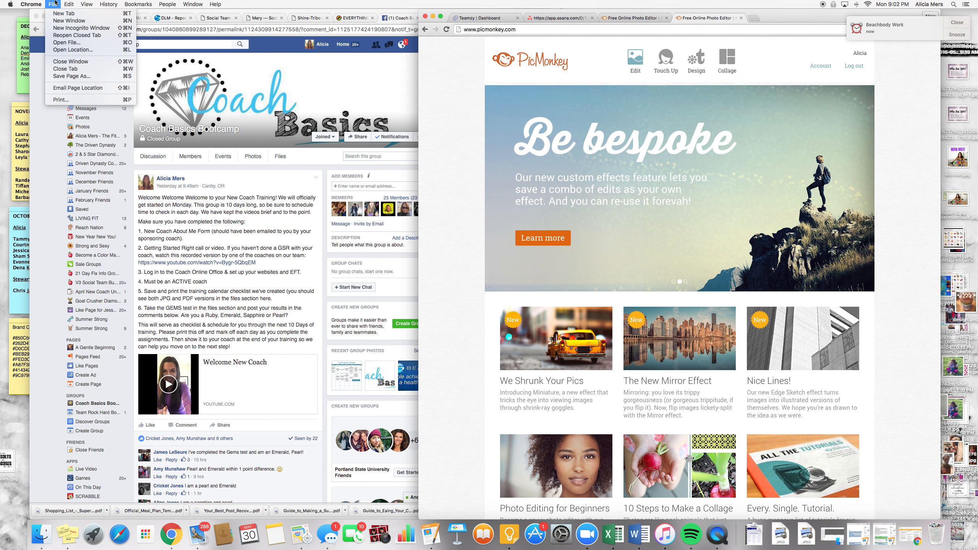
pyautogui.click(63, 13)
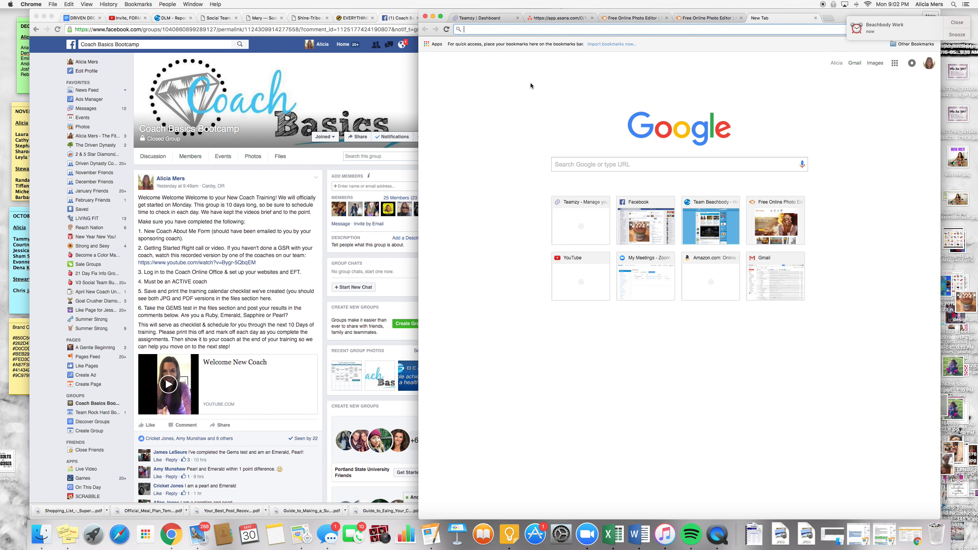
pyautogui.write('vegetables on wooden table')
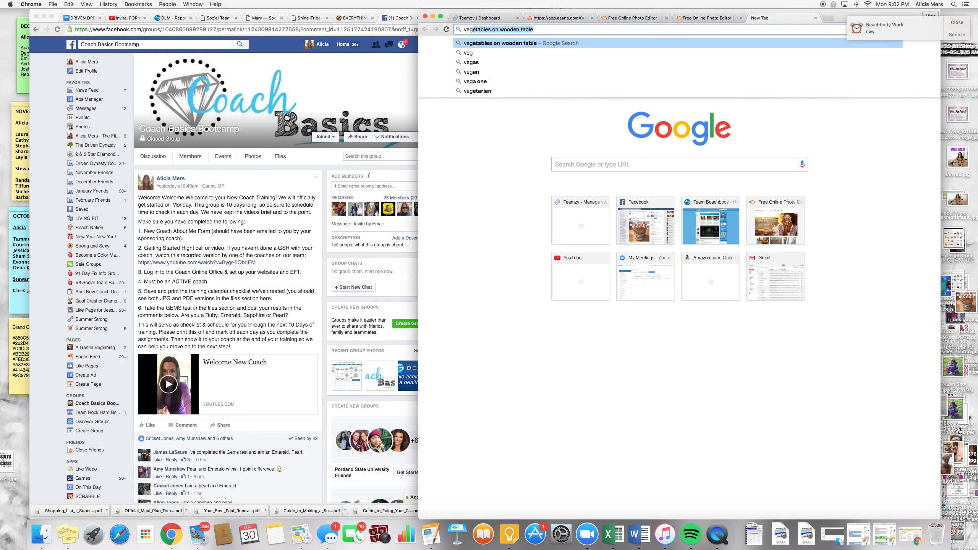
pyautogui.press('Return')
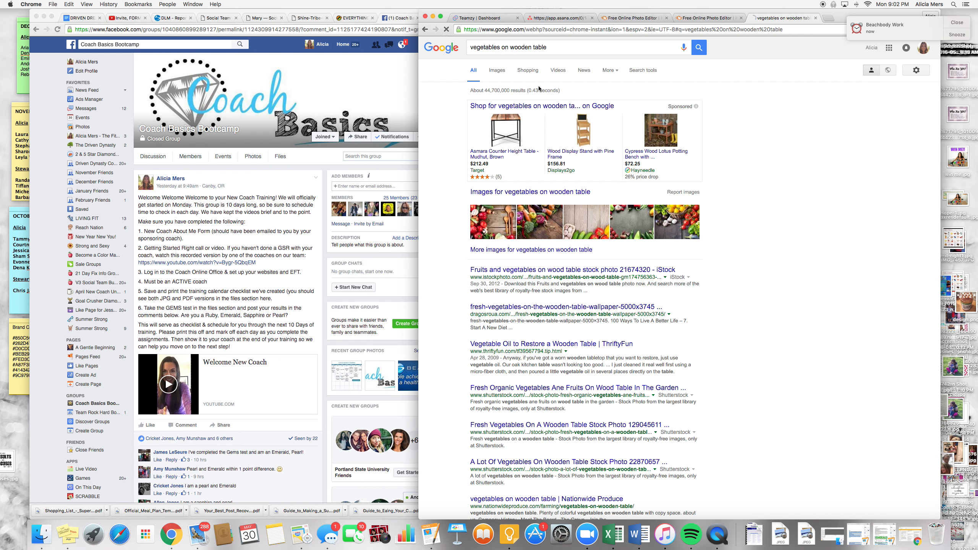
pyautogui.click(498, 71)
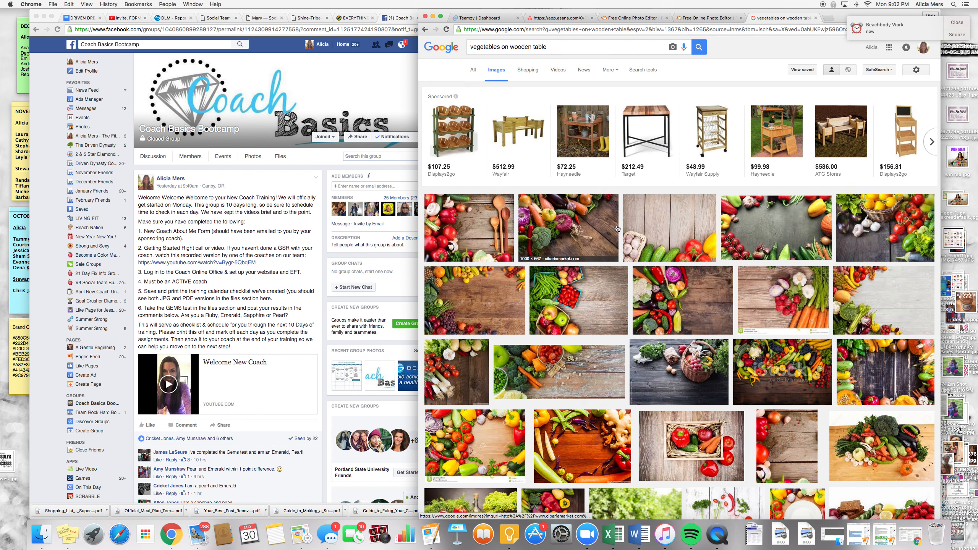
# - Browse the image results and preview several vegetable pictures with empty wooden table space as possible backgrounds
pyautogui.scroll(-3, 618, 228)
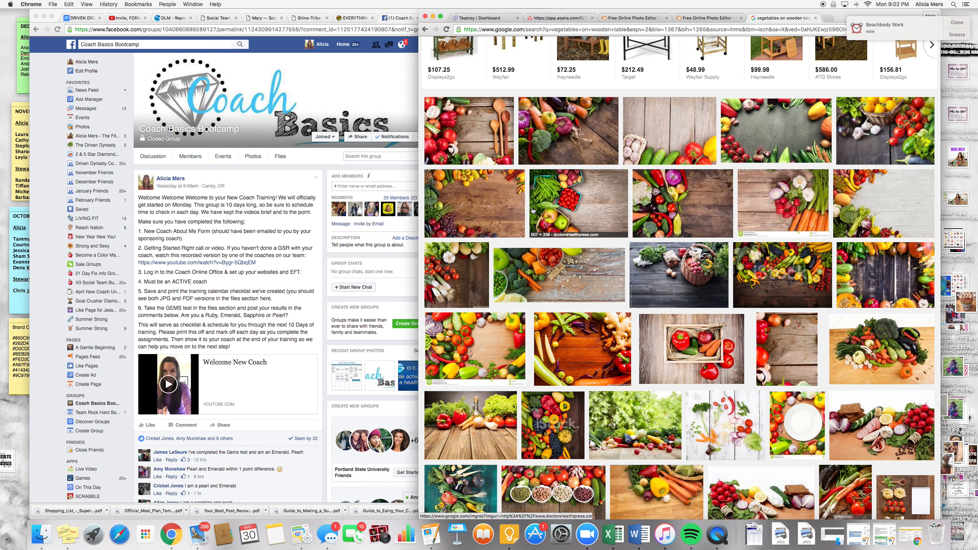
pyautogui.click(475, 209)
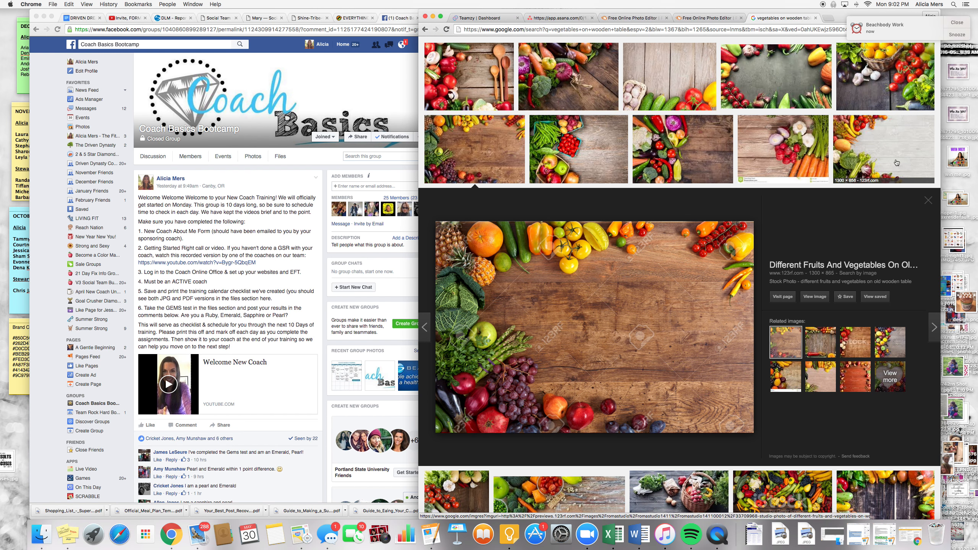
pyautogui.click(928, 201)
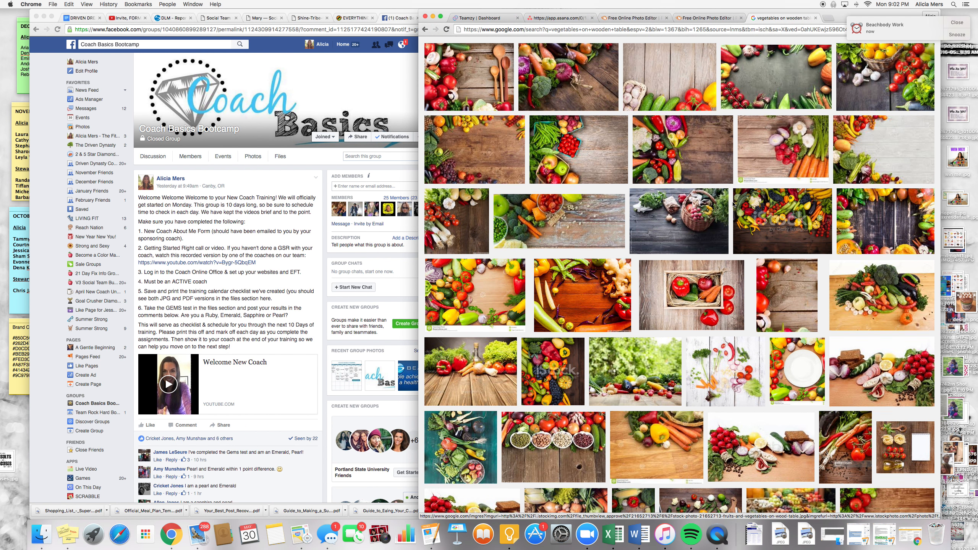
pyautogui.scroll(3, 734, 204)
pyautogui.click(601, 197)
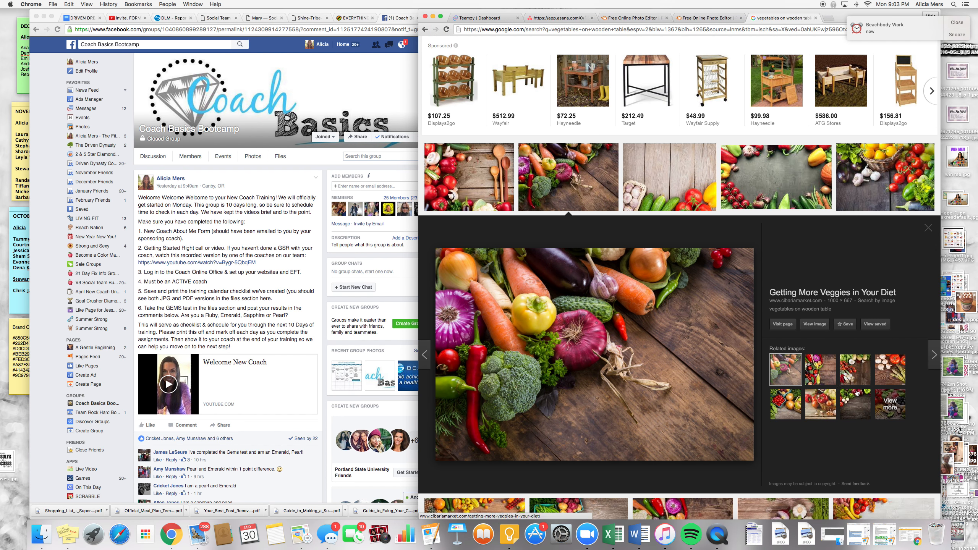
pyautogui.click(858, 403)
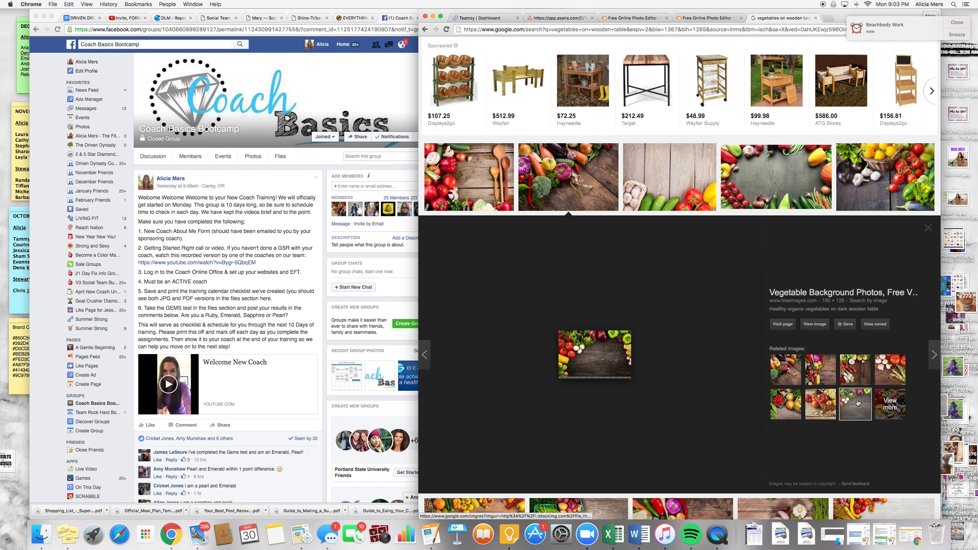
pyautogui.click(856, 377)
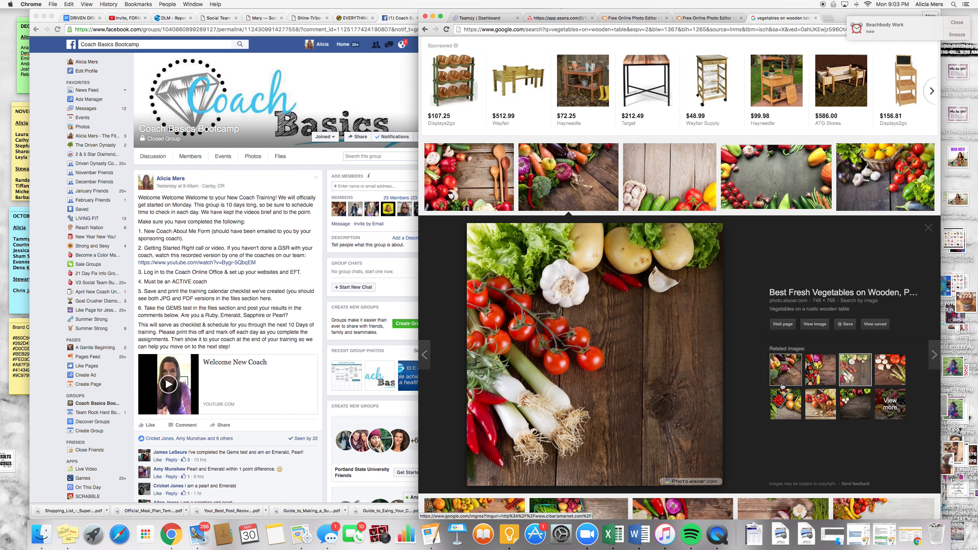
pyautogui.click(778, 404)
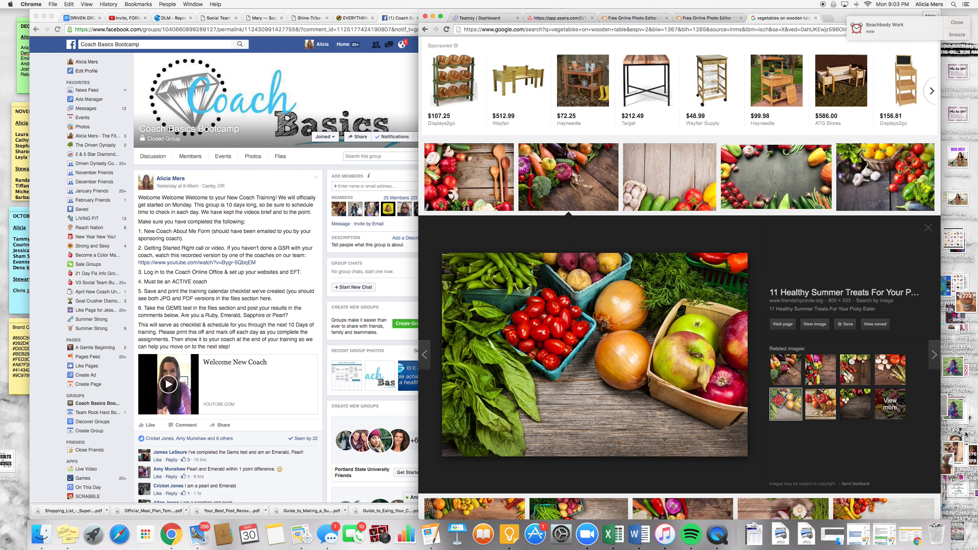
pyautogui.click(929, 231)
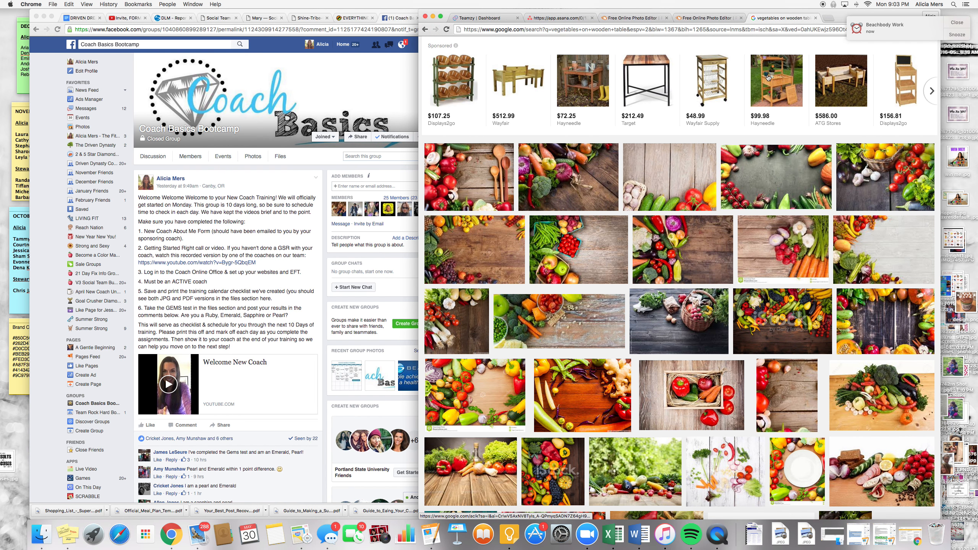
# - Dismiss the Beachbody Work reminder and return to the vegetable image results after checking the PicMonkey page
pyautogui.click(963, 17)
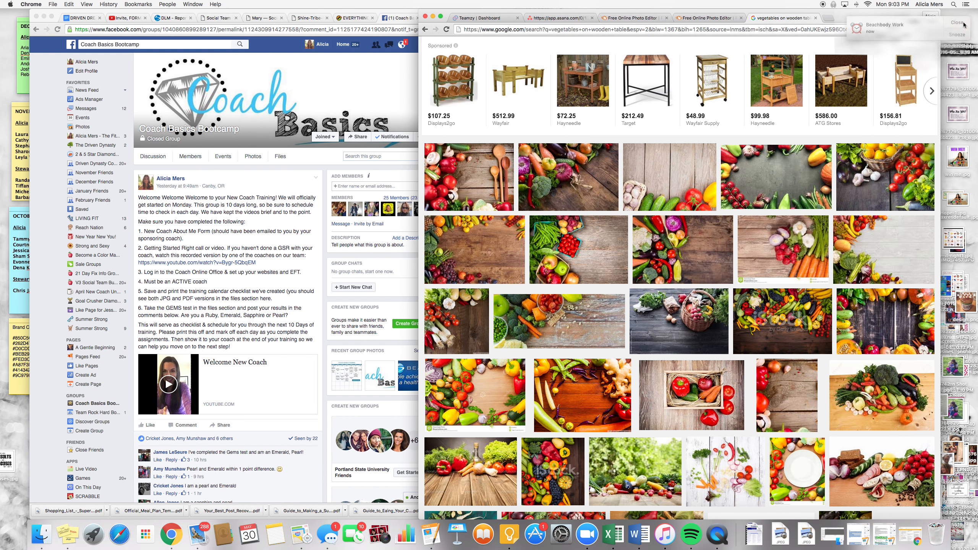
pyautogui.click(695, 20)
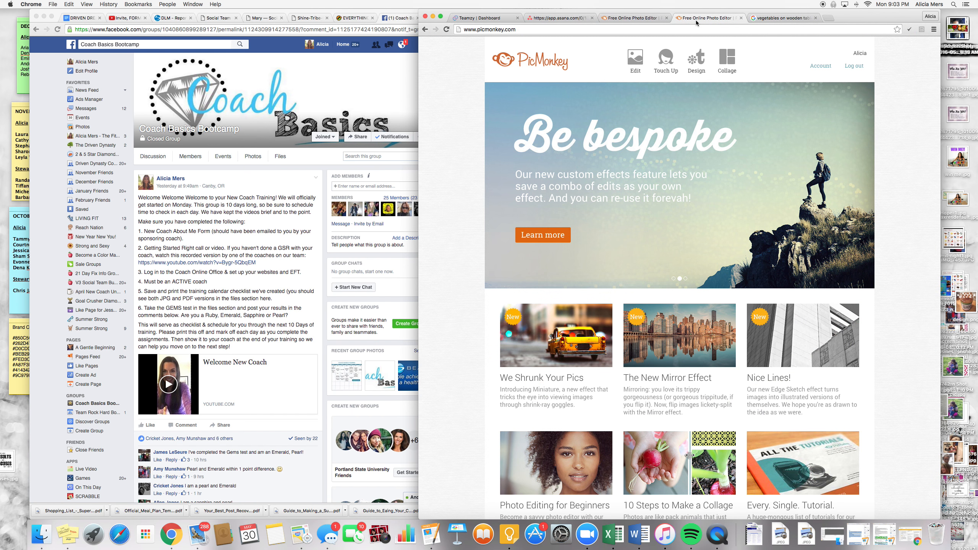
pyautogui.click(778, 18)
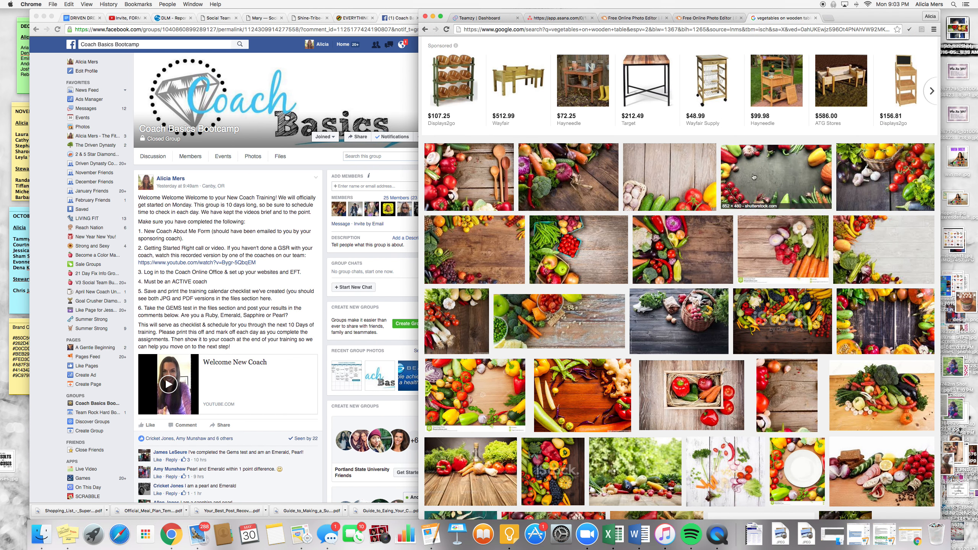
# - Start choosing a photo from the computer for editing in PicMonkey and preview the image files on the Desktop
pyautogui.click(696, 20)
pyautogui.moveTo(640, 59)
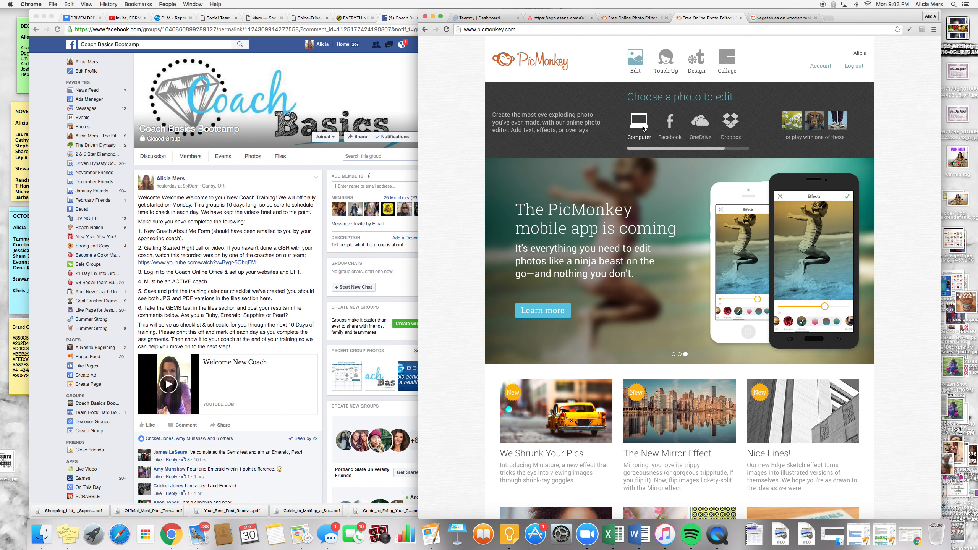
pyautogui.click(644, 129)
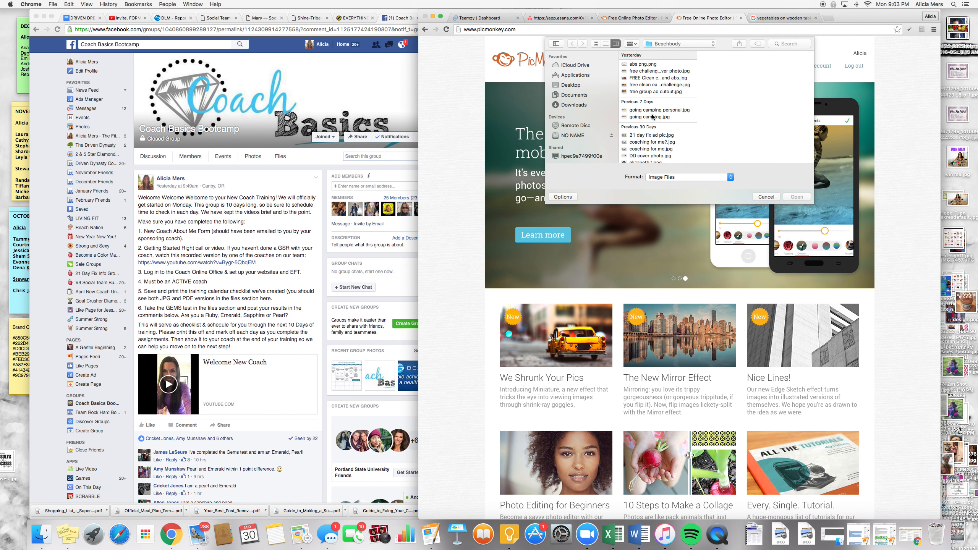
pyautogui.click(570, 85)
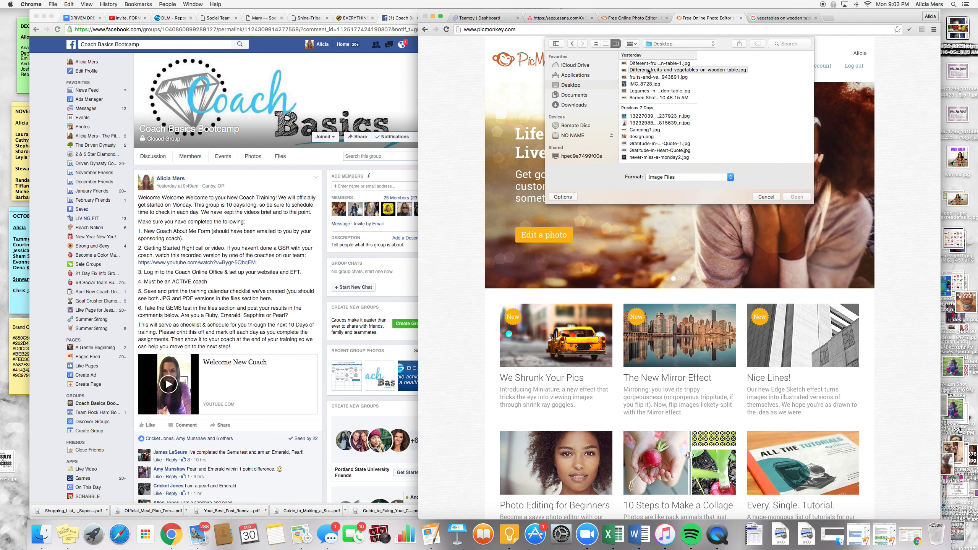
pyautogui.click(648, 84)
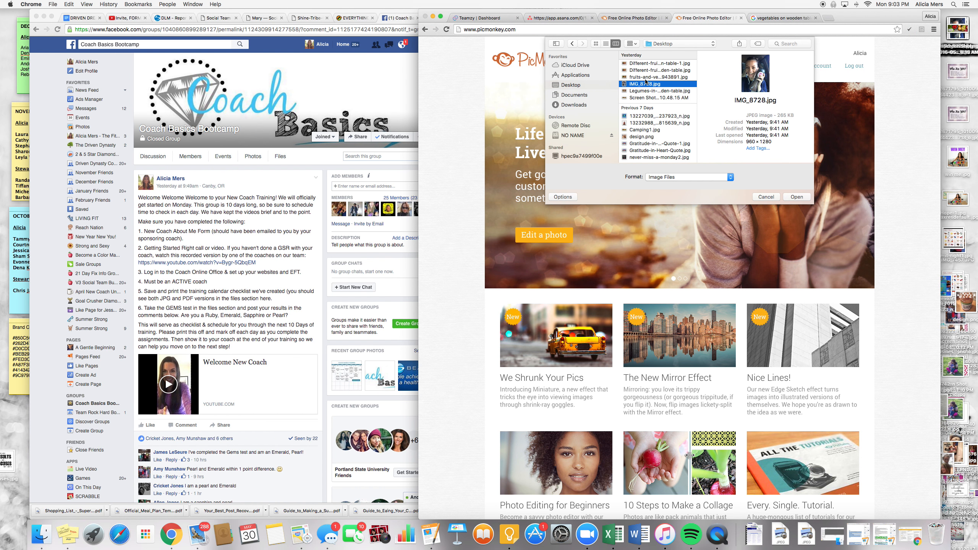
pyautogui.click(645, 77)
pyautogui.click(644, 71)
pyautogui.scroll(-3, 644, 122)
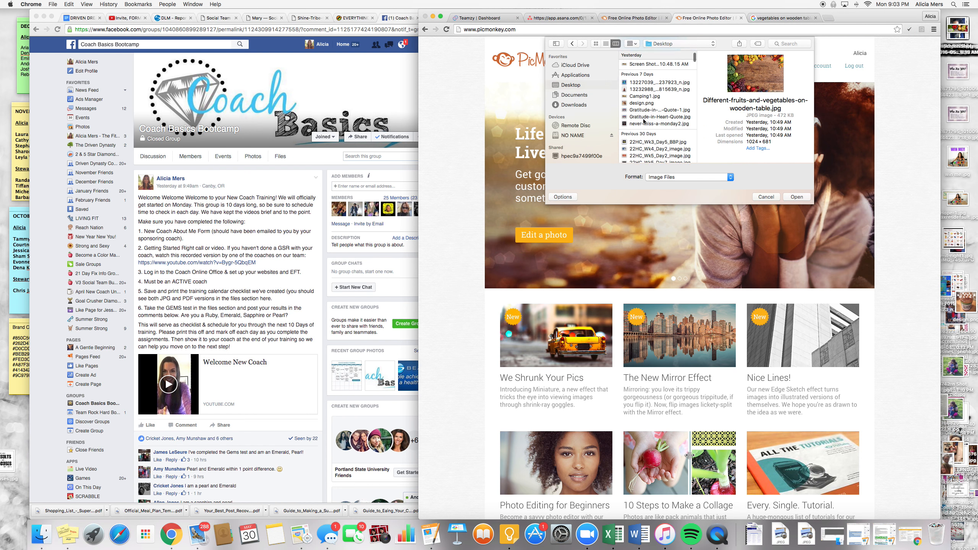
pyautogui.scroll(-5, 644, 121)
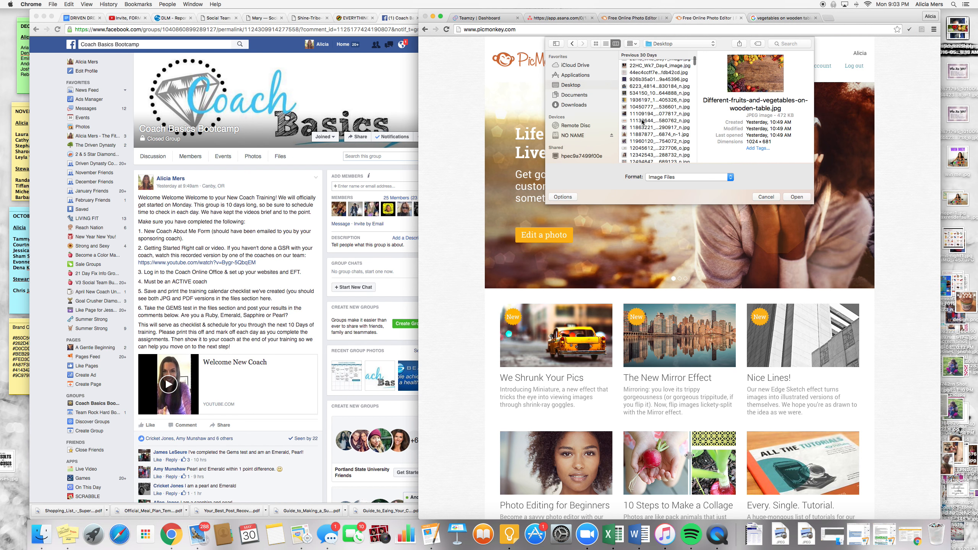
pyautogui.scroll(6, 642, 122)
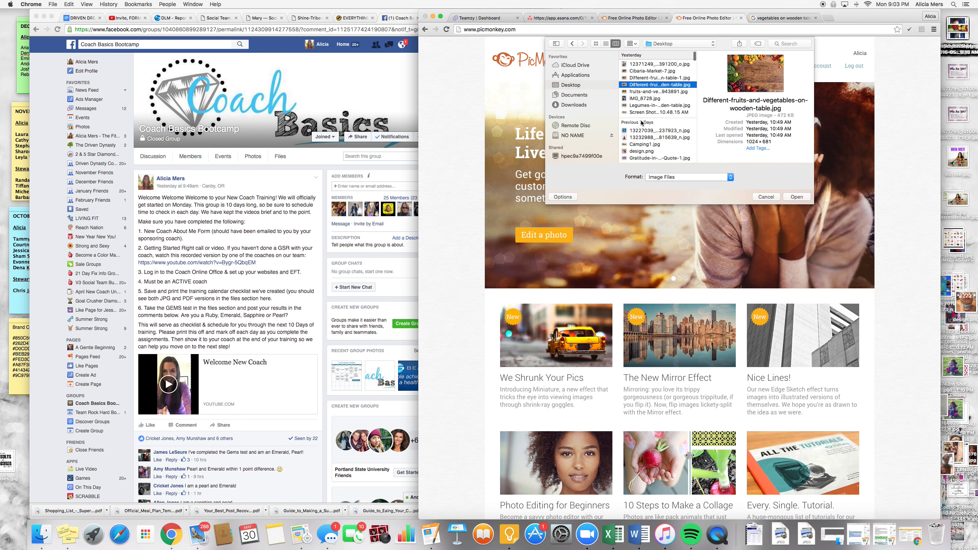
pyautogui.click(643, 112)
# - Open pregnant and abs.jpg in the photo editor by searching the files for "abs", and close it again
pyautogui.click(778, 44)
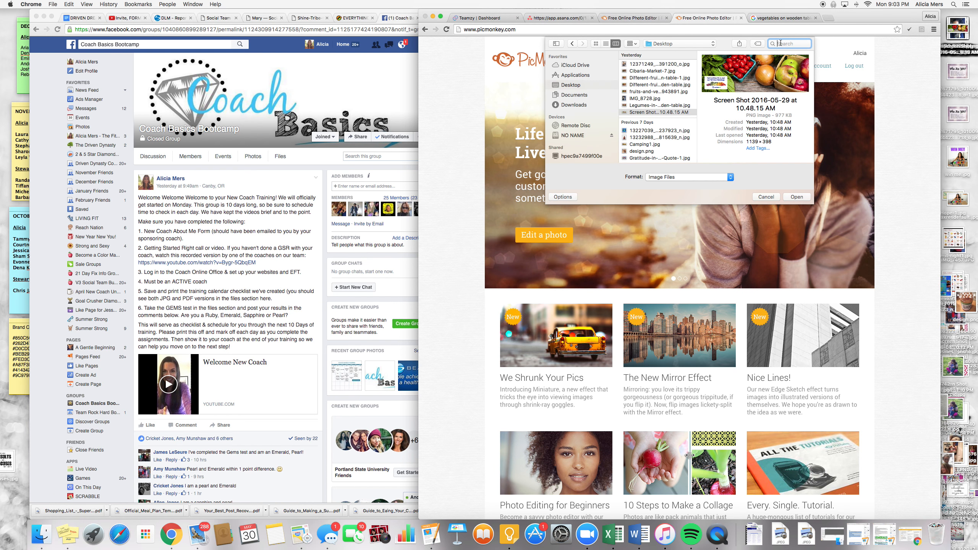
pyautogui.write('abs')
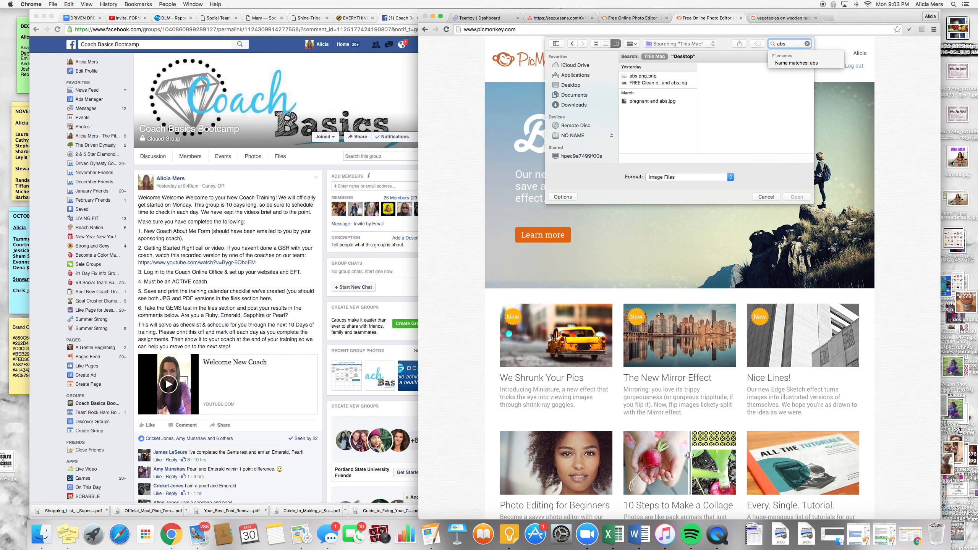
pyautogui.click(644, 77)
pyautogui.click(643, 84)
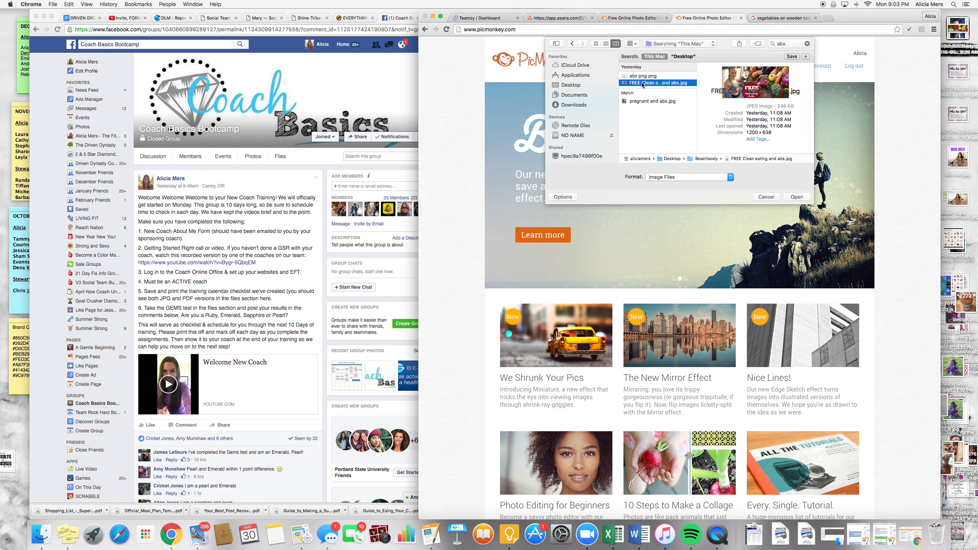
pyautogui.click(643, 101)
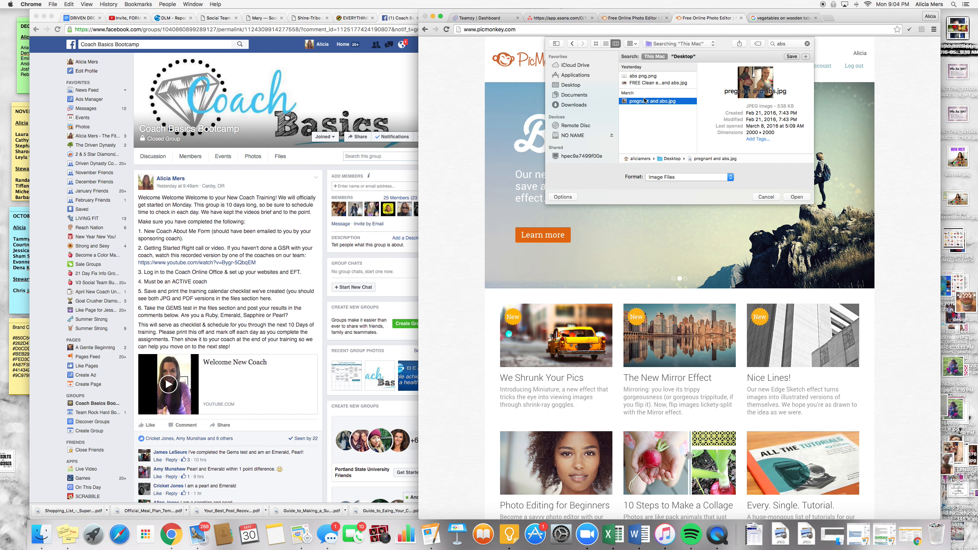
pyautogui.click(790, 195)
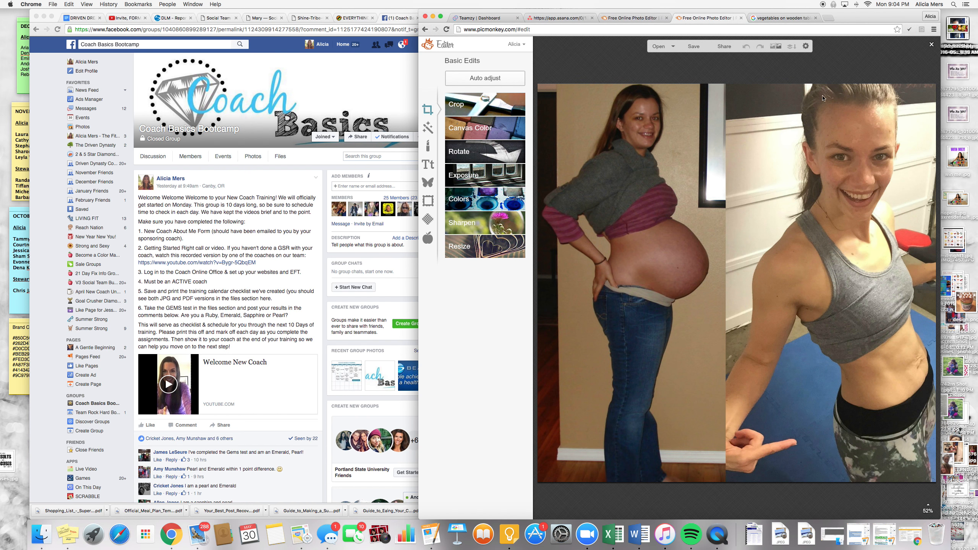
pyautogui.click(931, 46)
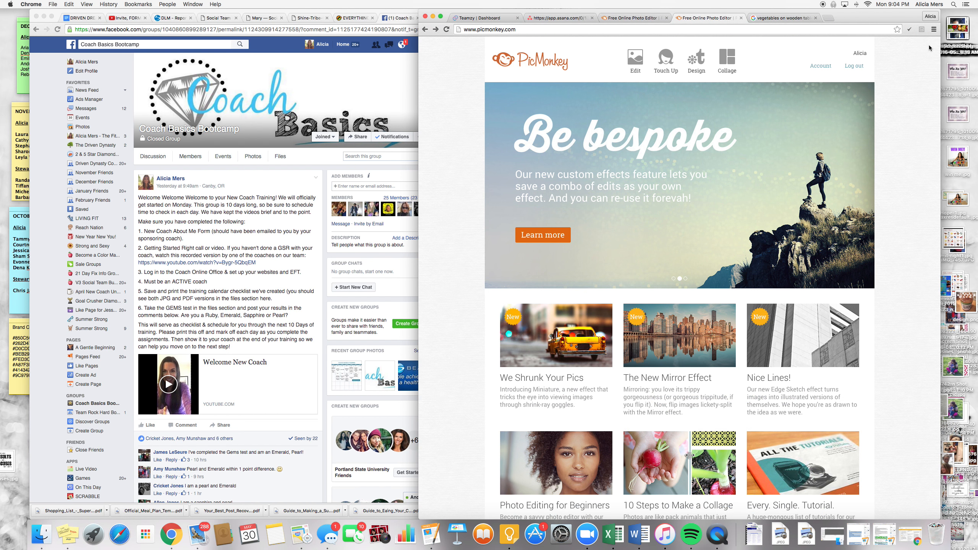
# - Create a blank square design canvas and add pregnant and abs.jpg as your own overlay, searching the files for "abs"
pyautogui.moveTo(635, 54)
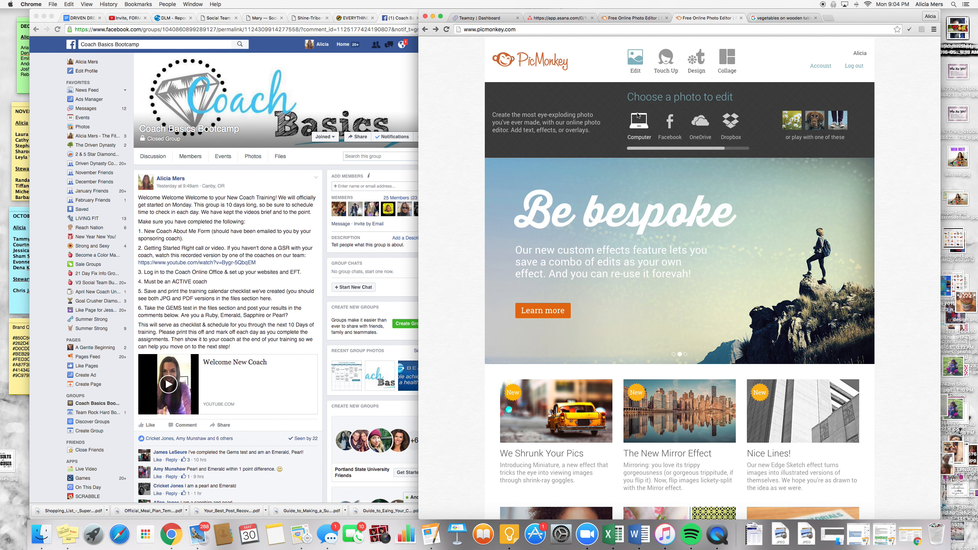
pyautogui.moveTo(701, 60)
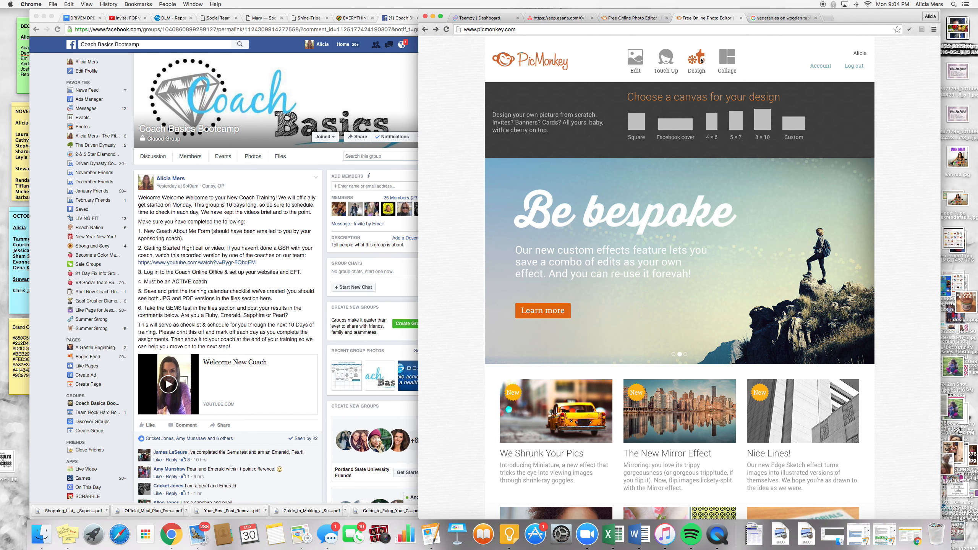
pyautogui.click(701, 60)
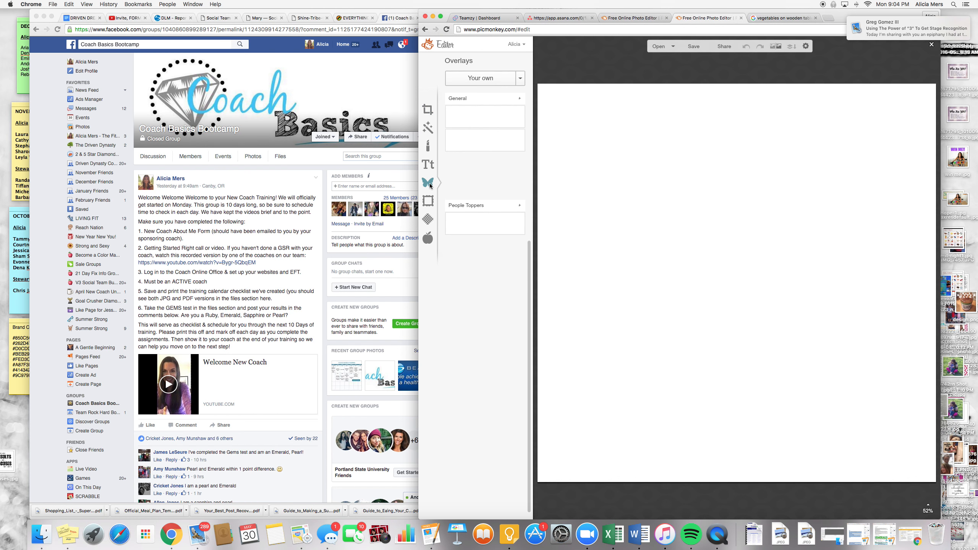
pyautogui.click(482, 79)
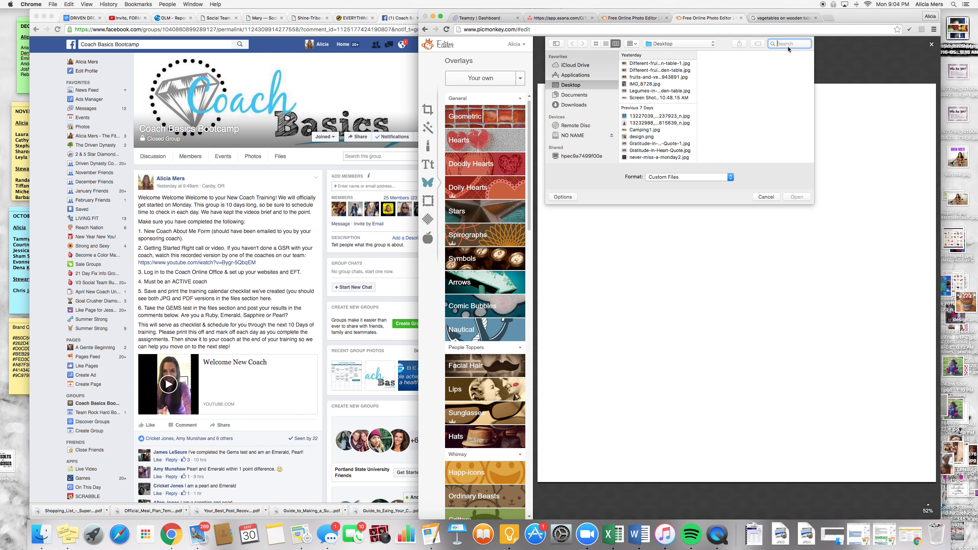
pyautogui.write('abs')
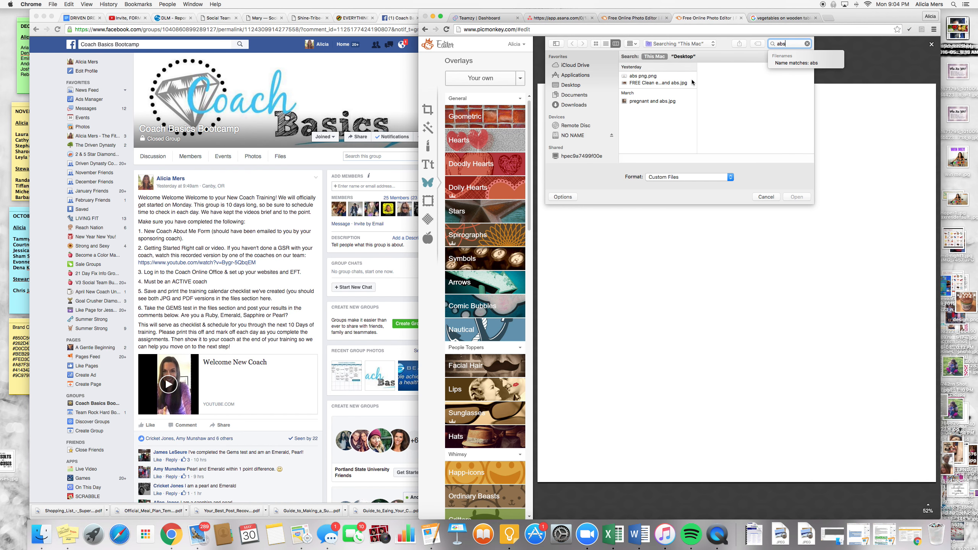
pyautogui.doubleClick(646, 101)
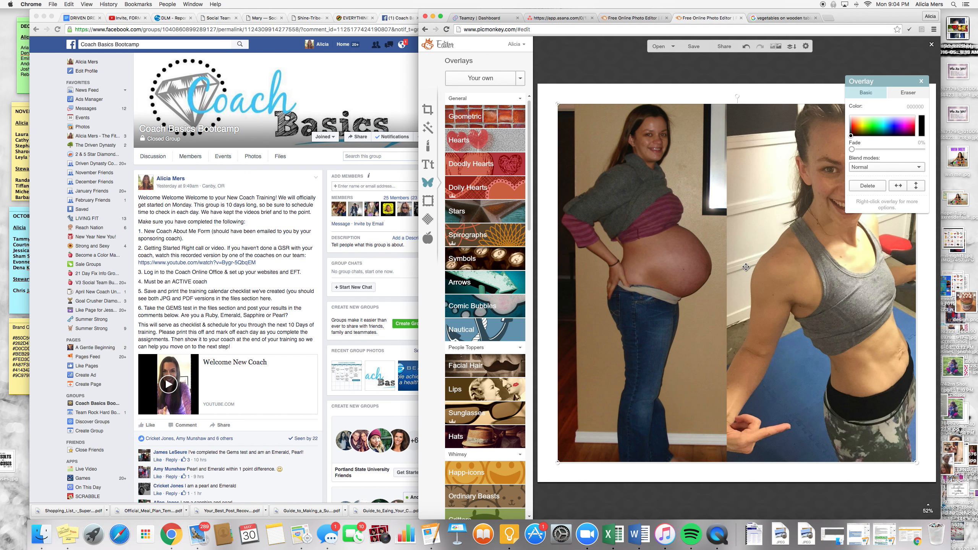
# - Set the overlay's eraser size to 73 and erase most of the pregnant figure and the wall around her
pyautogui.click(899, 93)
pyautogui.moveTo(866, 128); pyautogui.dragTo(906, 129)
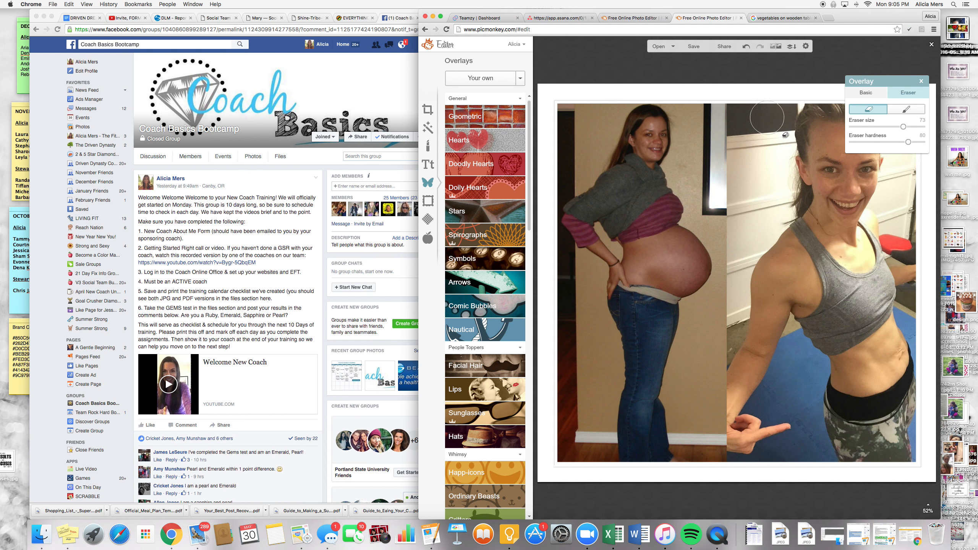
pyautogui.moveTo(751, 103)
pyautogui.mouseDown()
pyautogui.moveTo(617, 314)
pyautogui.moveTo(610, 395)
pyautogui.moveTo(621, 194)
pyautogui.moveTo(609, 62)
pyautogui.mouseUp()
pyautogui.moveTo(715, 73)
pyautogui.mouseDown()
pyautogui.moveTo(635, 116)
pyautogui.moveTo(605, 116)
pyautogui.moveTo(732, 115)
pyautogui.moveTo(628, 139)
pyautogui.moveTo(643, 239)
pyautogui.moveTo(697, 166)
pyautogui.moveTo(741, 141)
pyautogui.moveTo(669, 167)
pyautogui.moveTo(761, 148)
pyautogui.moveTo(782, 154)
pyautogui.moveTo(772, 211)
pyautogui.moveTo(667, 308)
pyautogui.moveTo(745, 200)
pyautogui.moveTo(683, 274)
pyautogui.mouseUp()
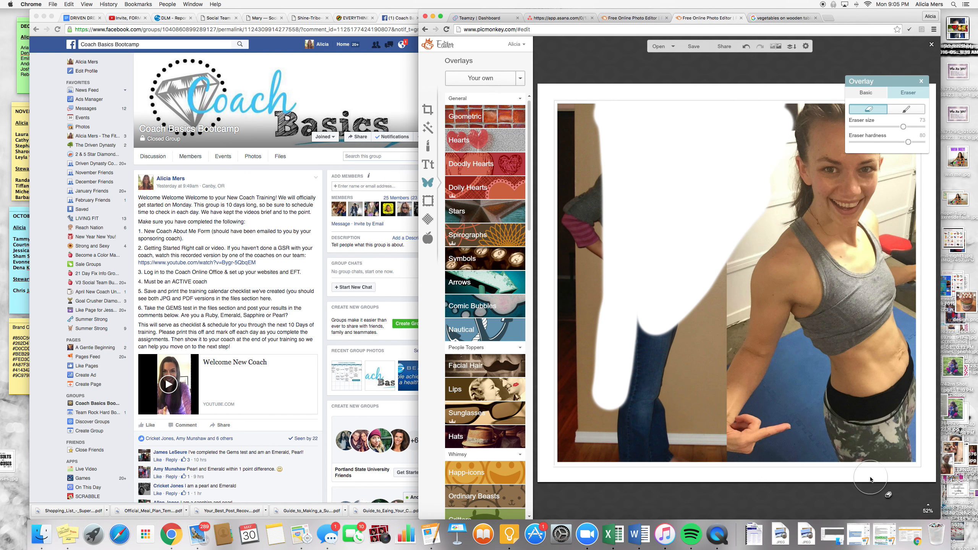
# - Set the eraser size to 16 and erase the background close along the edge of the upper arm
pyautogui.click(929, 508)
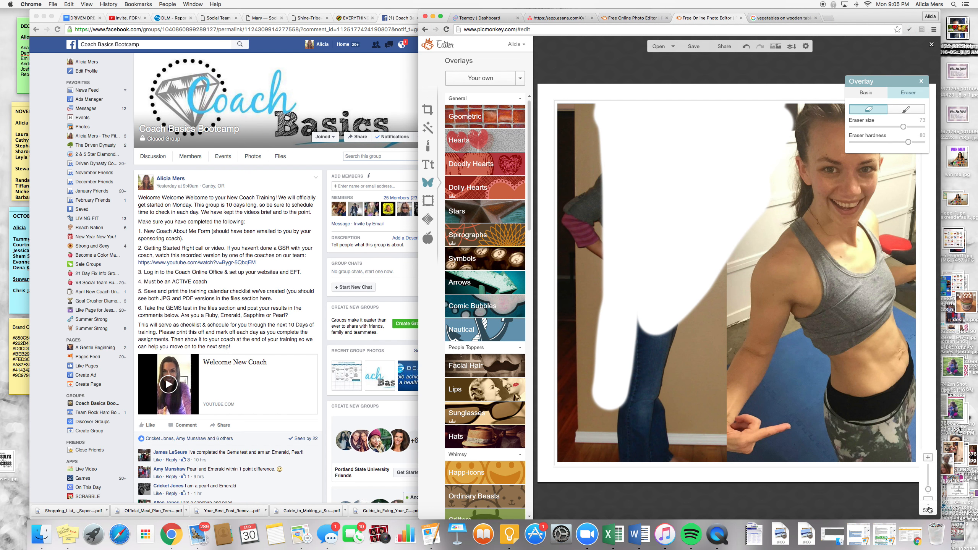
pyautogui.moveTo(929, 474); pyautogui.dragTo(931, 469)
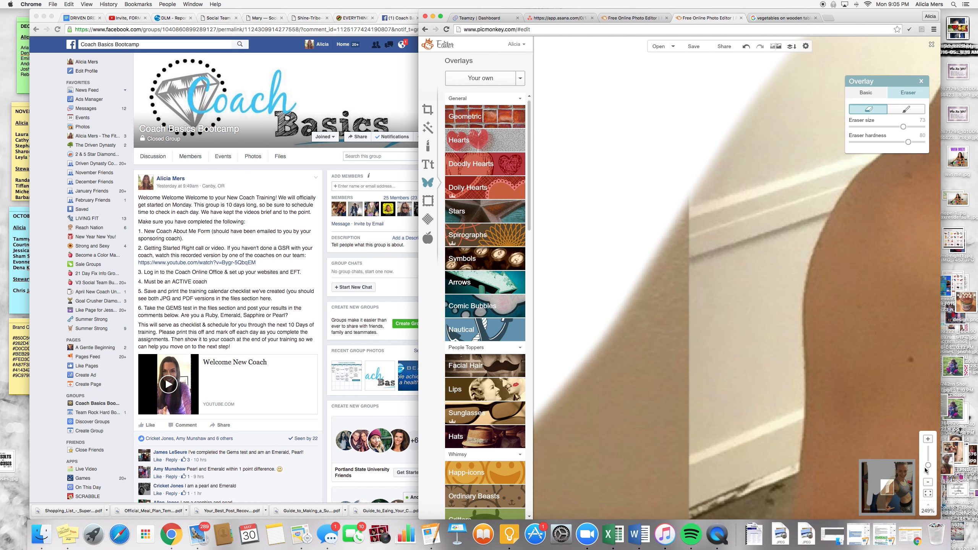
pyautogui.moveTo(900, 125); pyautogui.dragTo(862, 129)
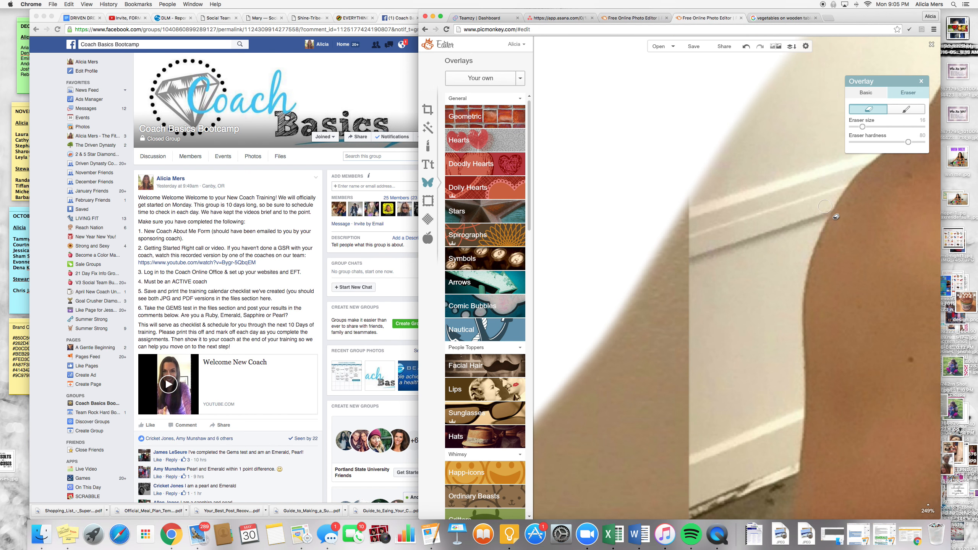
pyautogui.moveTo(835, 216)
pyautogui.mouseDown()
pyautogui.moveTo(817, 280)
pyautogui.moveTo(793, 282)
pyautogui.moveTo(832, 285)
pyautogui.mouseUp()
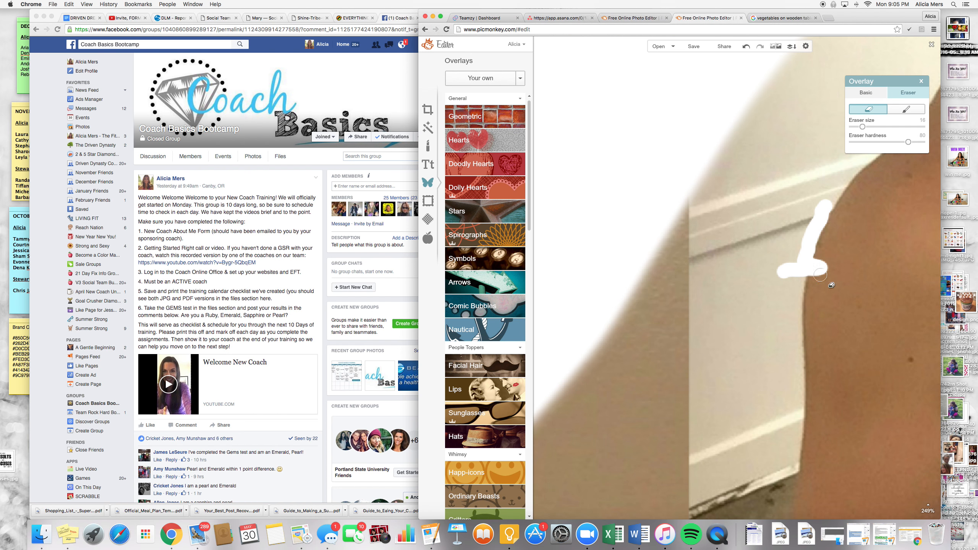
# - Paint back the part of the upper arm that was erased, using the overlay's restore brush
pyautogui.click(906, 108)
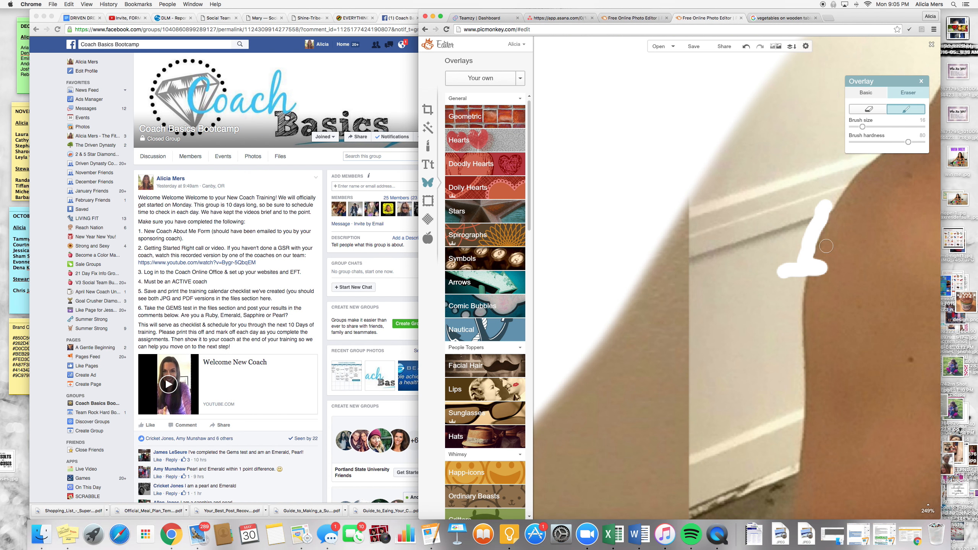
pyautogui.moveTo(825, 246)
pyautogui.mouseDown()
pyautogui.moveTo(817, 279)
pyautogui.moveTo(830, 268)
pyautogui.moveTo(816, 274)
pyautogui.mouseUp()
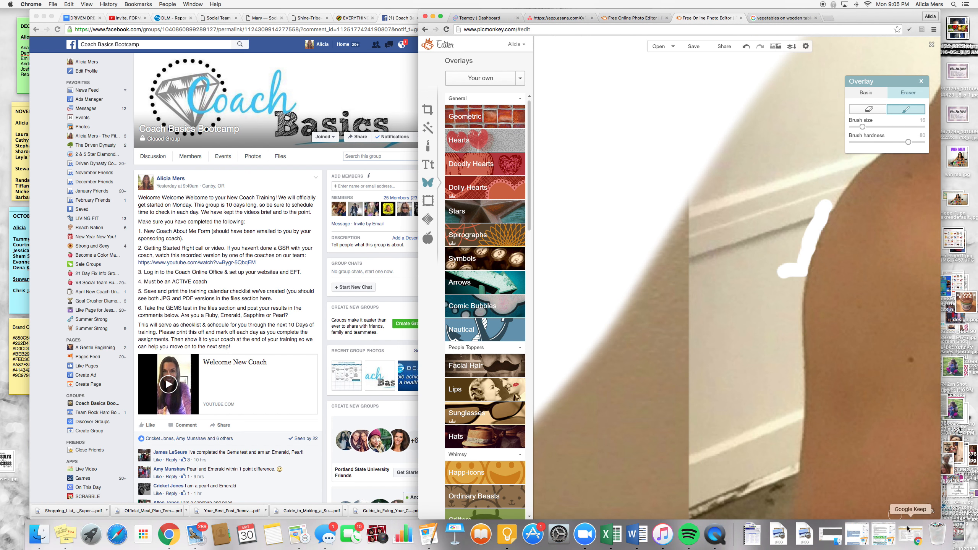
pyautogui.click(929, 512)
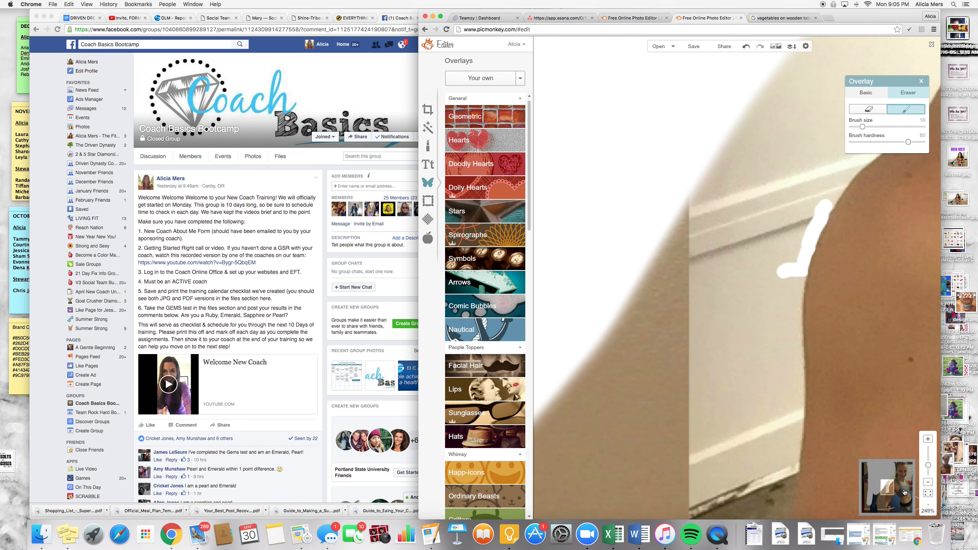
pyautogui.click(889, 504)
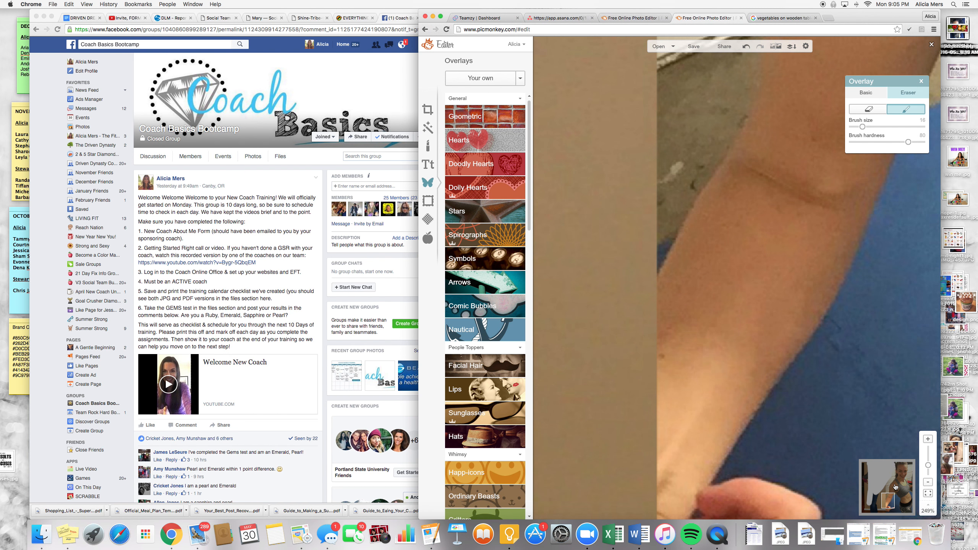
pyautogui.click(895, 487)
pyautogui.click(898, 497)
pyautogui.click(908, 487)
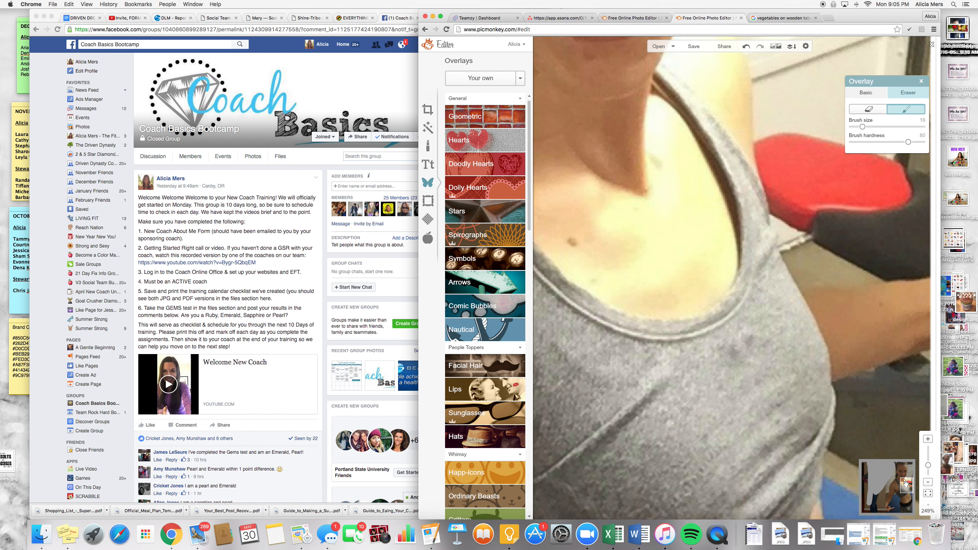
pyautogui.moveTo(927, 465); pyautogui.dragTo(928, 471)
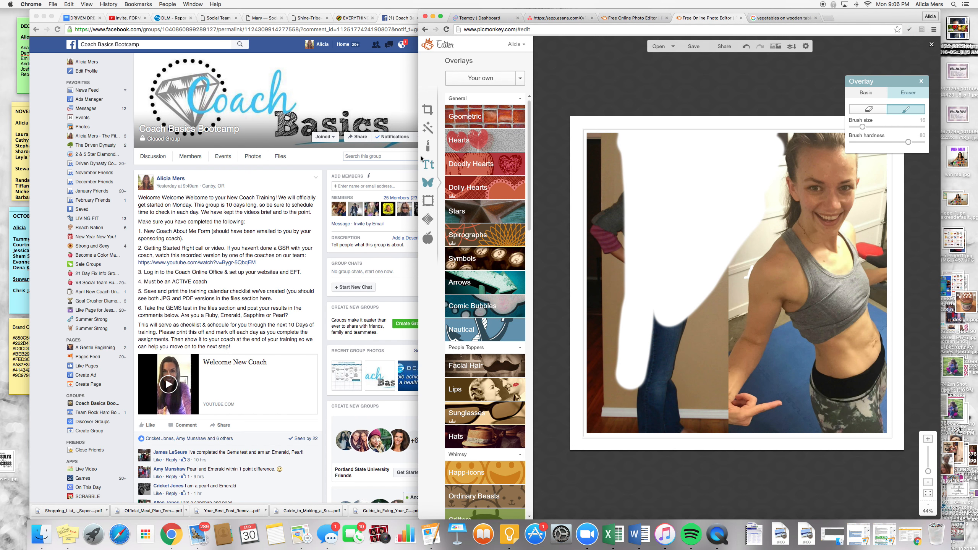
# - Apply a transparent canvas behind the partly erased photo overlay
pyautogui.click(428, 111)
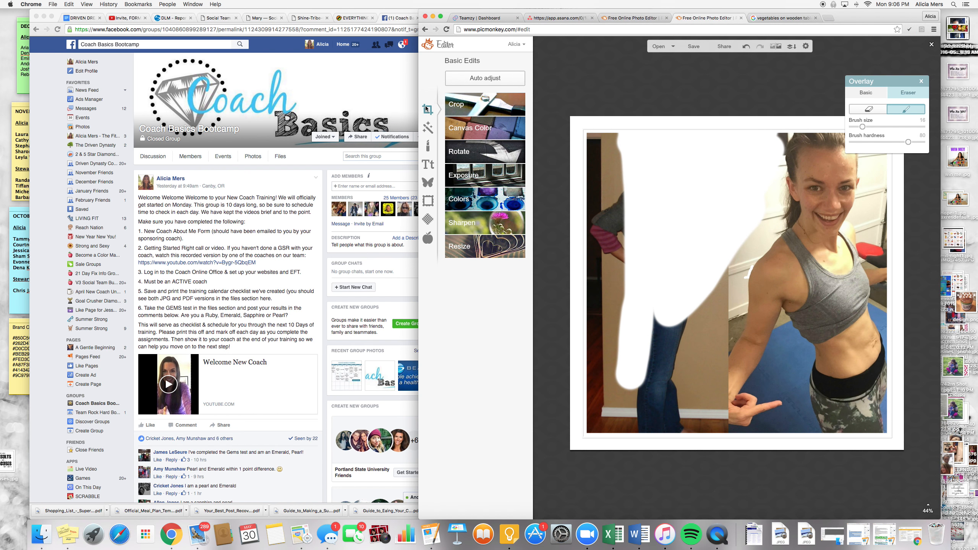
pyautogui.click(465, 131)
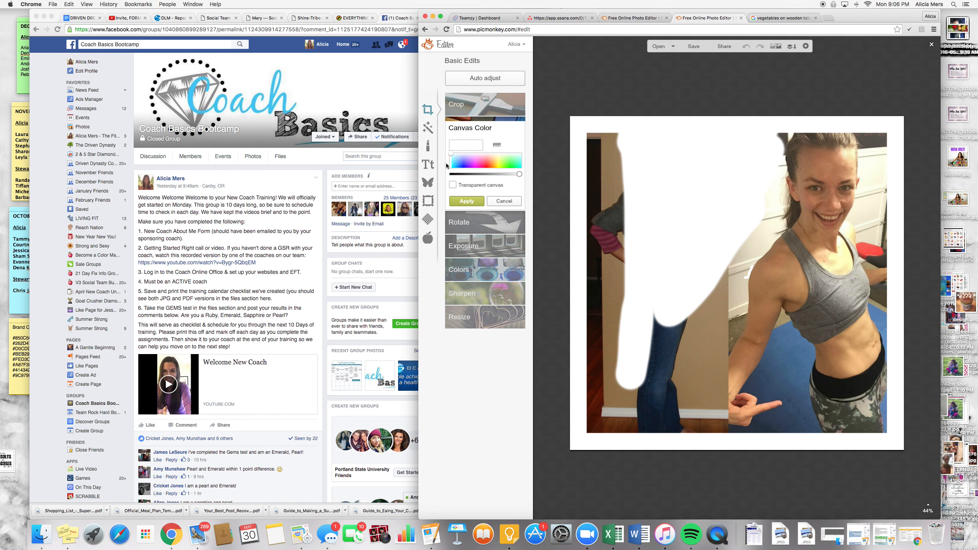
pyautogui.click(453, 185)
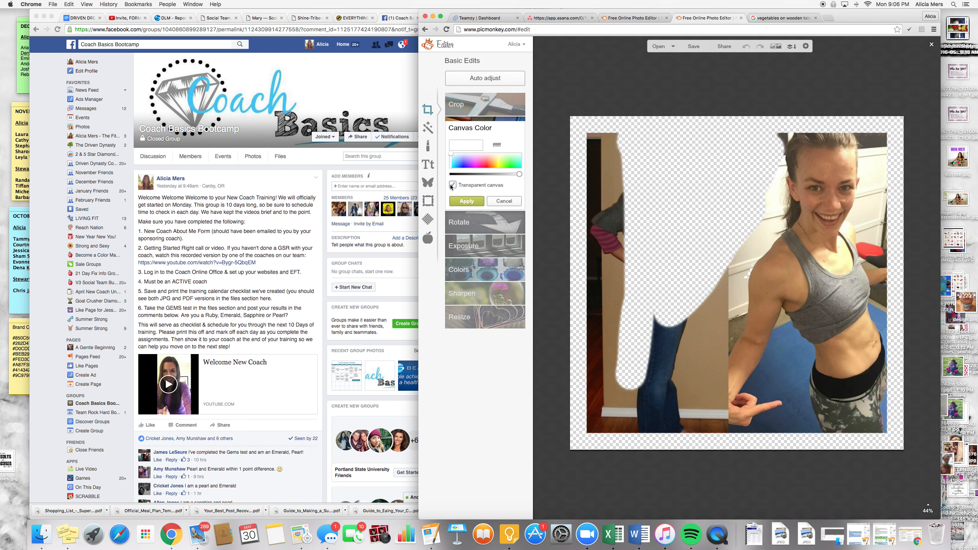
pyautogui.click(467, 201)
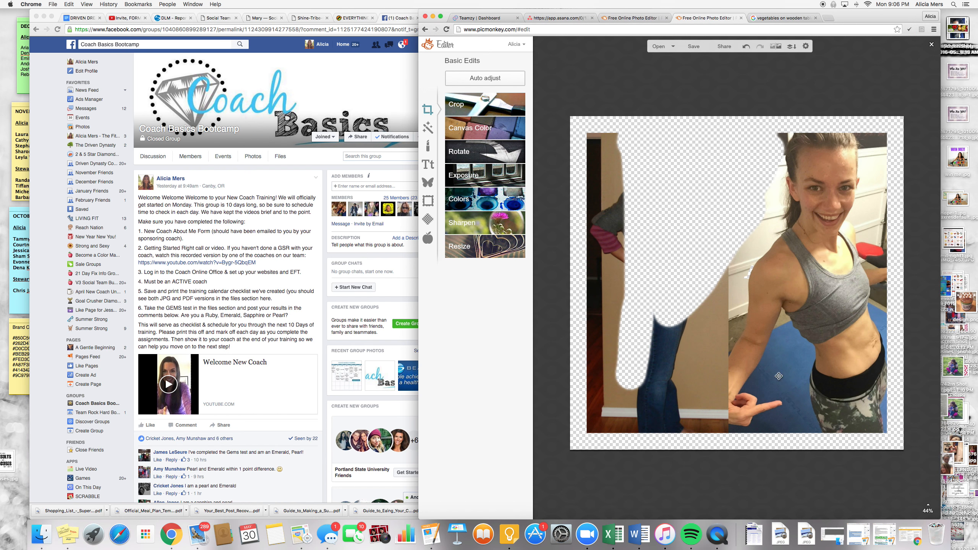
# - Start saving the image to the computer, cancel the save, and close the design without saving its changes
pyautogui.click(704, 44)
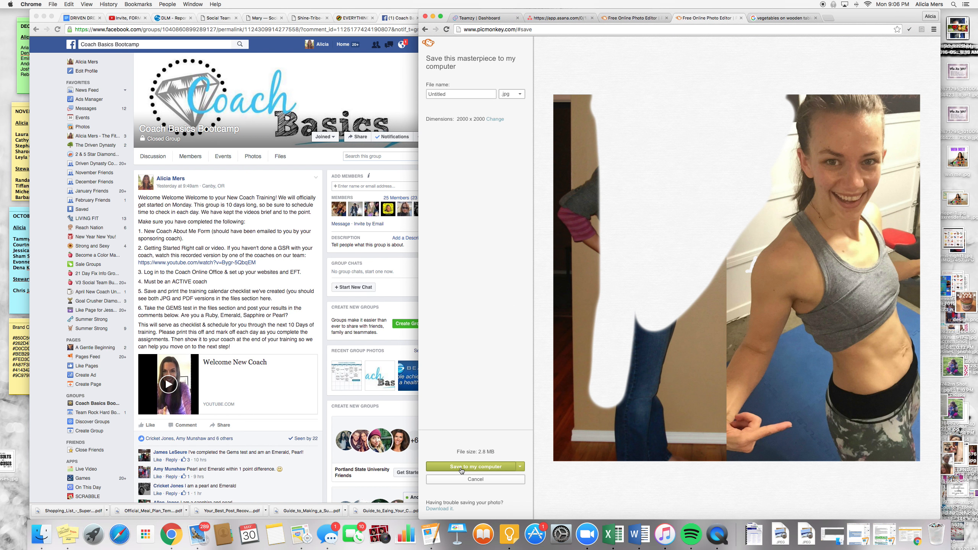
pyautogui.click(461, 467)
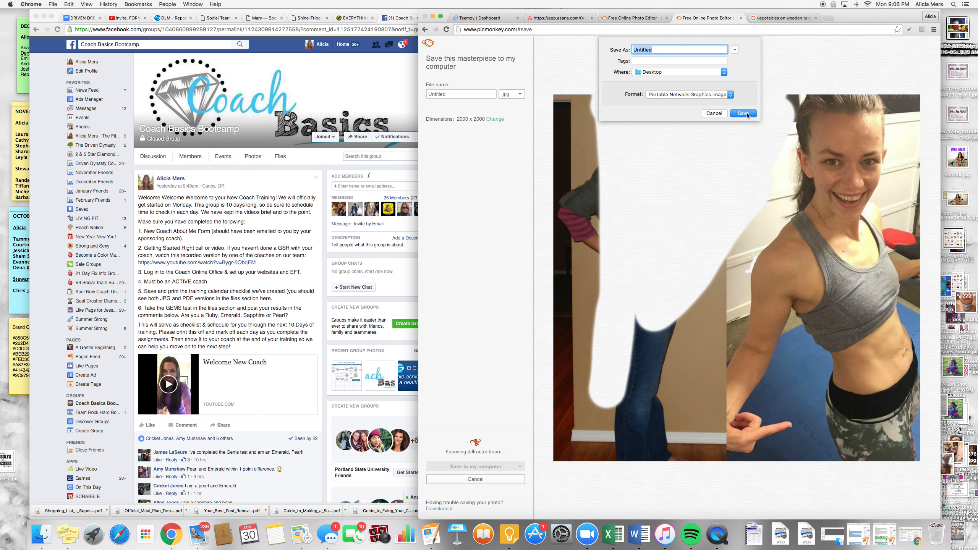
pyautogui.click(715, 113)
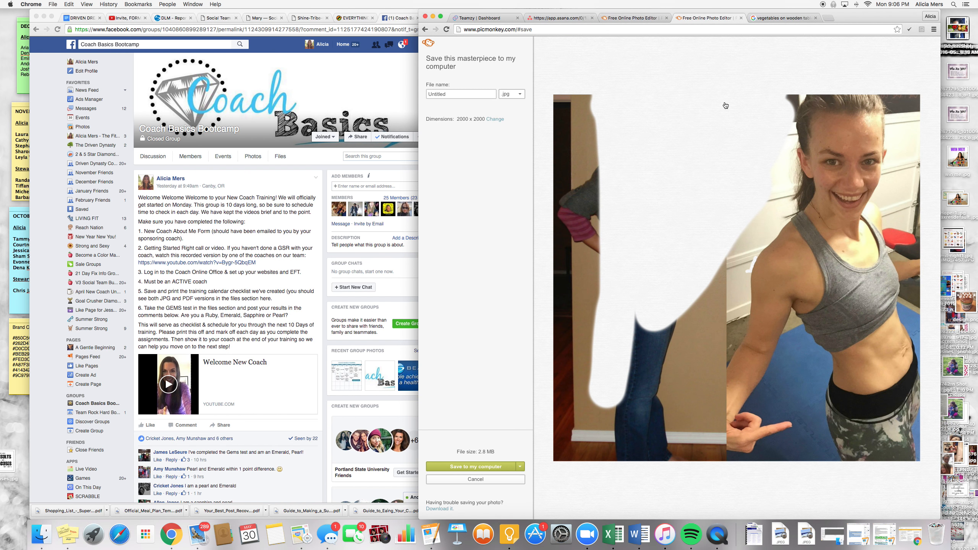
pyautogui.click(458, 481)
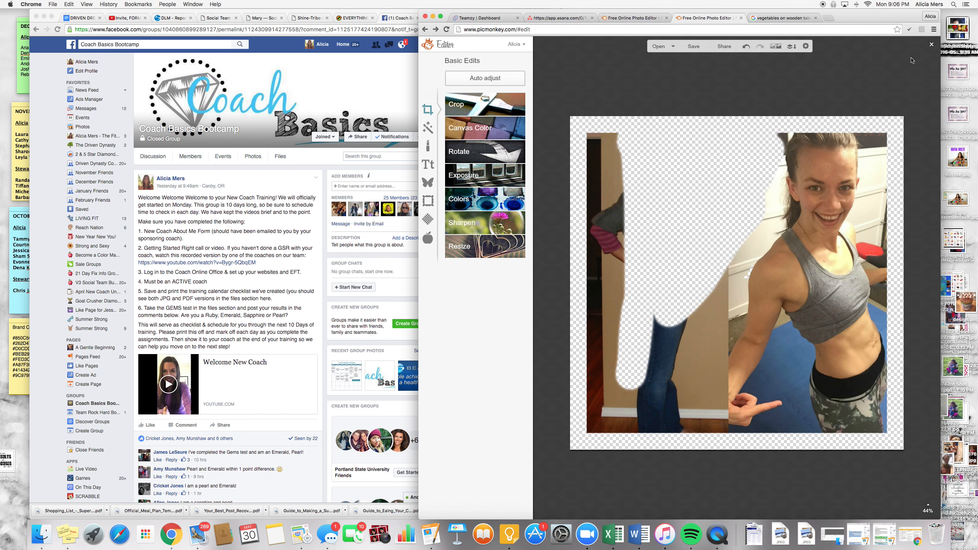
pyautogui.click(932, 45)
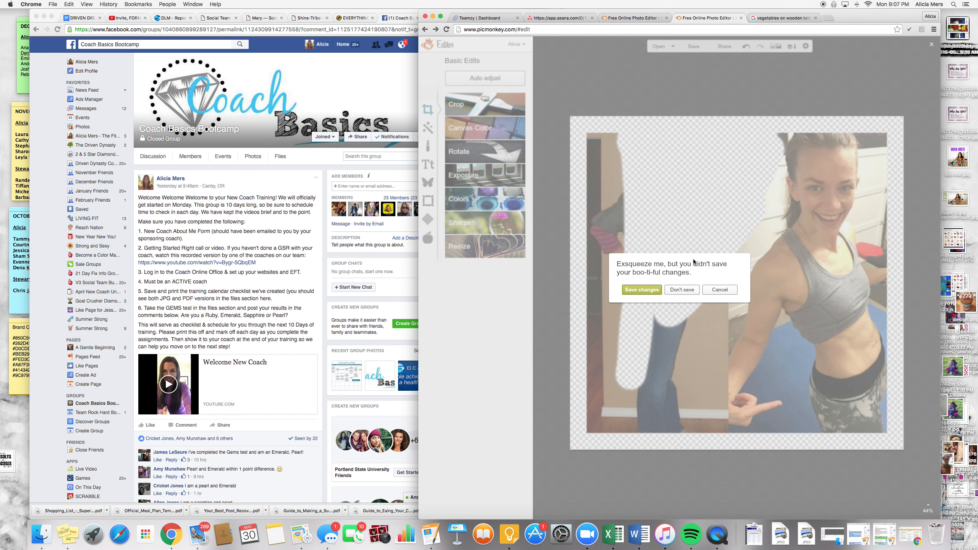
pyautogui.click(682, 290)
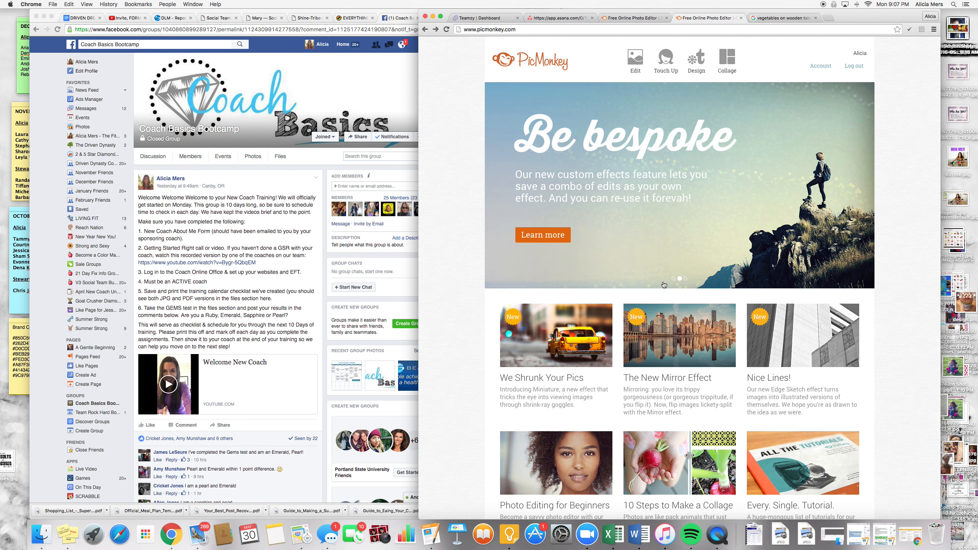
# - Create a new blank design canvas and resize it to 1200 x 628 with proportions not kept
pyautogui.moveTo(692, 56)
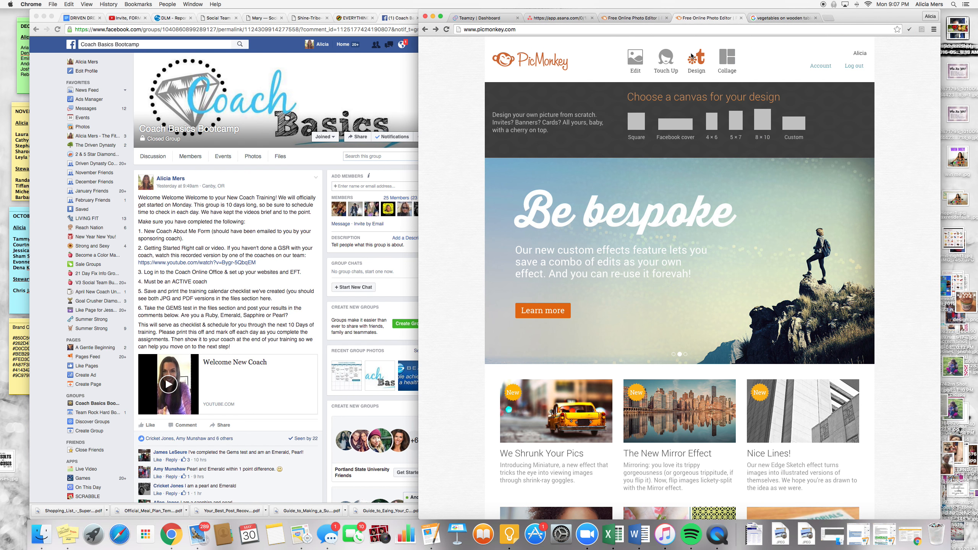
pyautogui.click(694, 55)
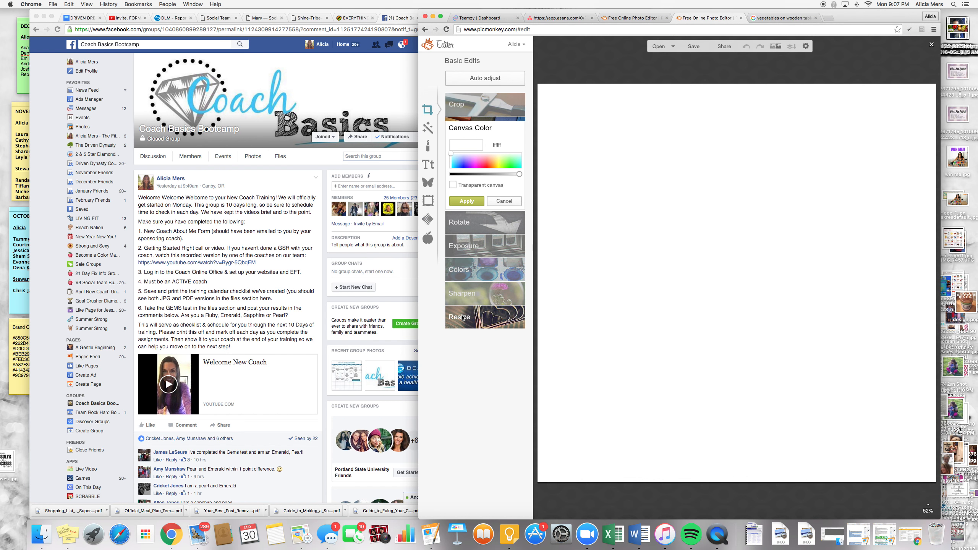
pyautogui.click(462, 316)
pyautogui.click(452, 292)
pyautogui.moveTo(468, 269); pyautogui.dragTo(421, 267)
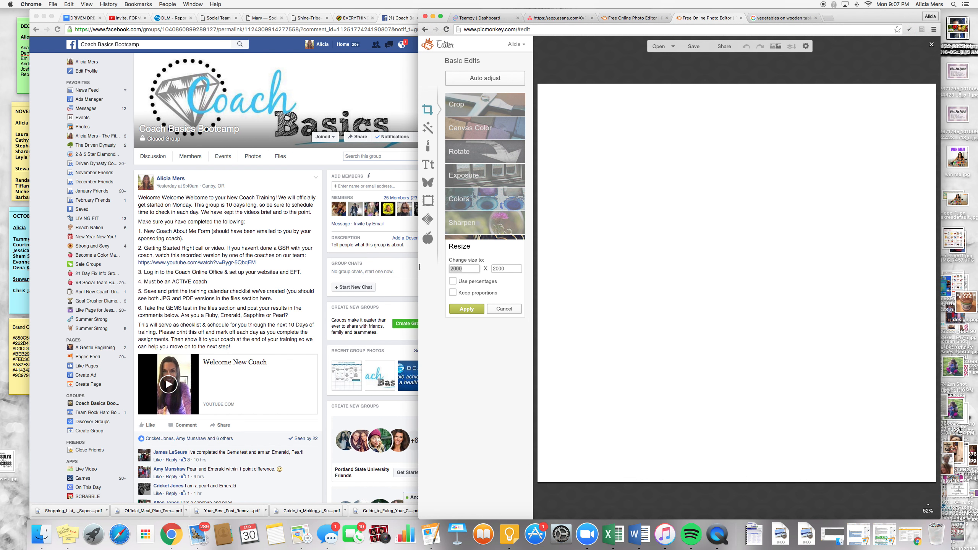
pyautogui.write('1200')
pyautogui.press('Tab')
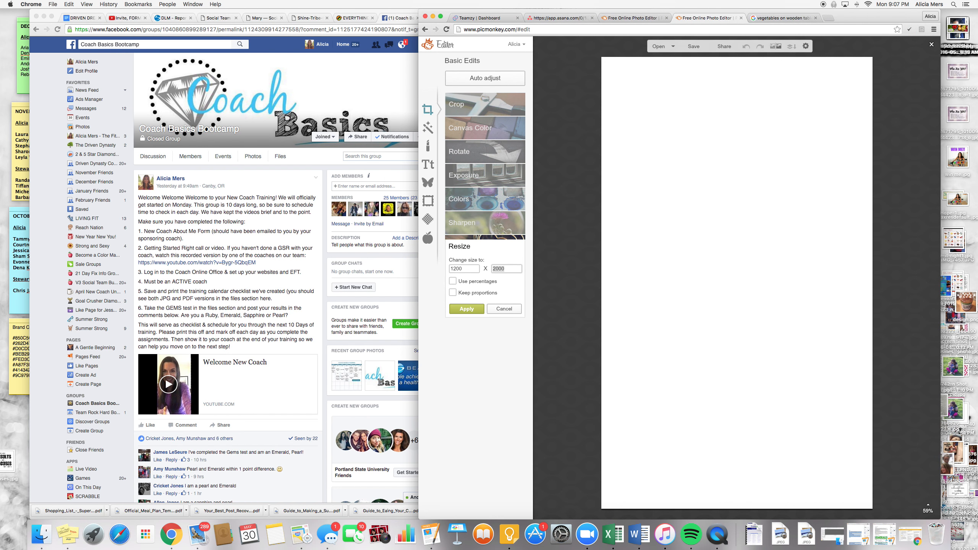
pyautogui.write('628')
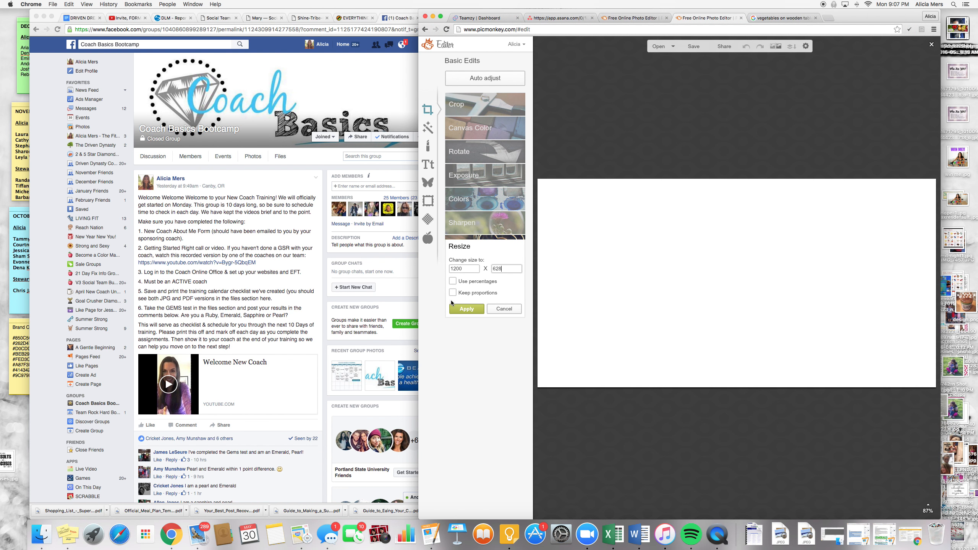
pyautogui.click(473, 310)
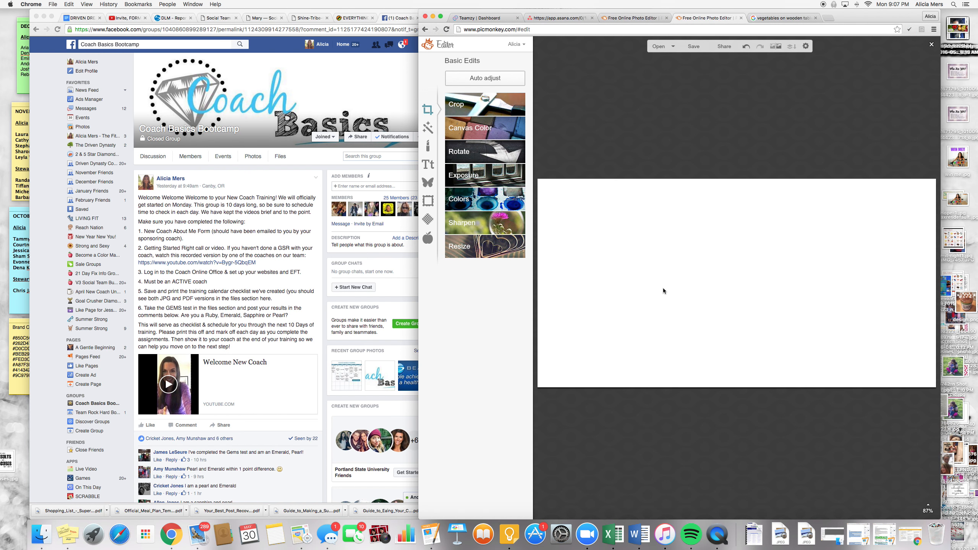
# - Add the photo of broccoli and red onions on wood from the desktop as an overlay, and delete it
pyautogui.click(429, 182)
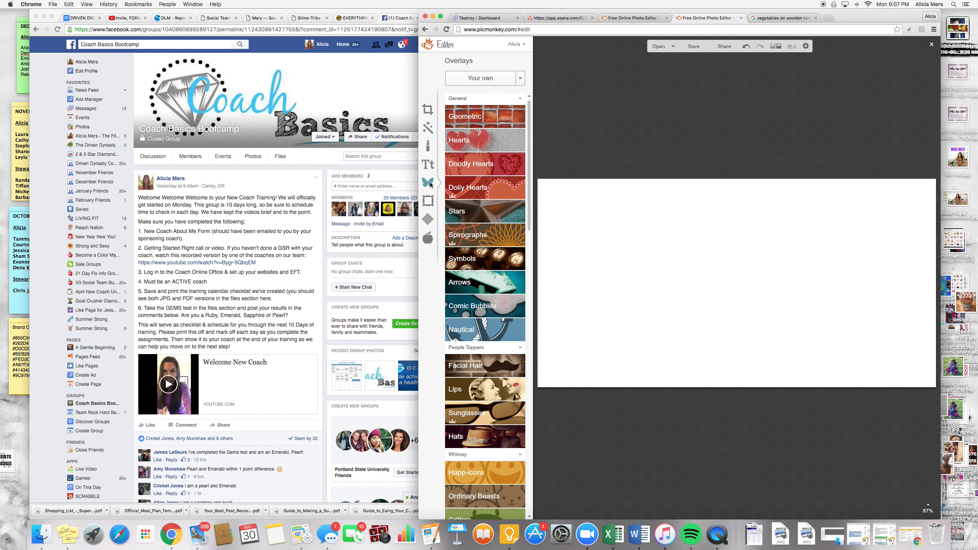
pyautogui.click(482, 78)
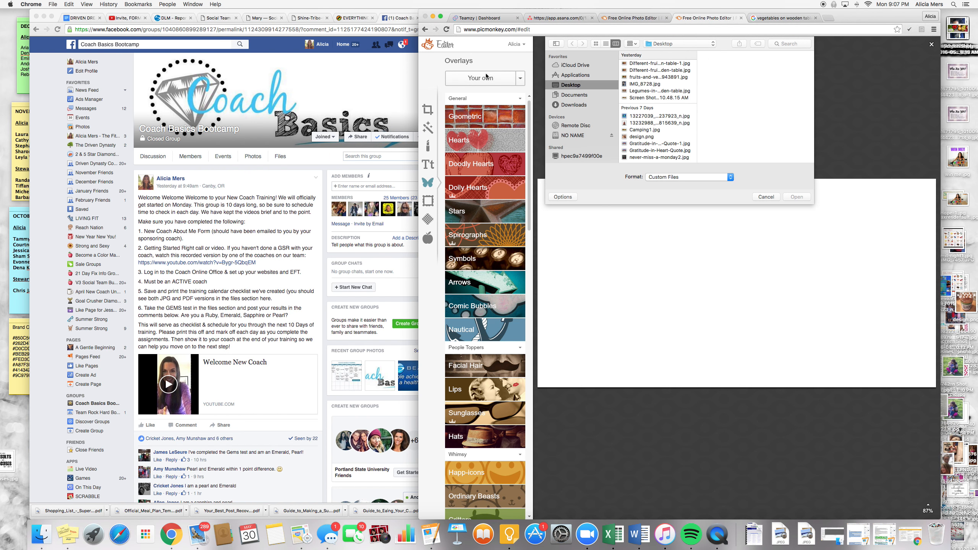
pyautogui.scroll(-2, 660, 121)
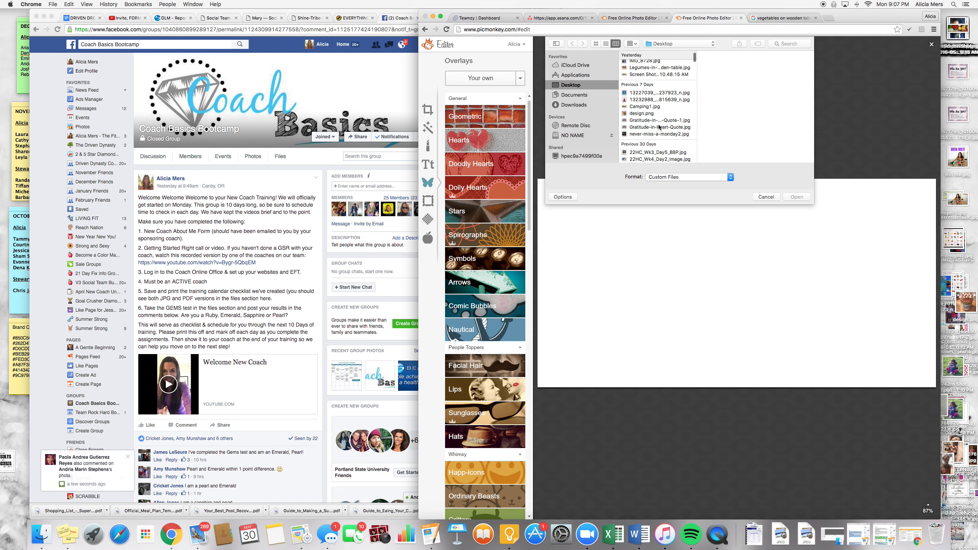
pyautogui.click(660, 127)
pyautogui.scroll(3, 659, 127)
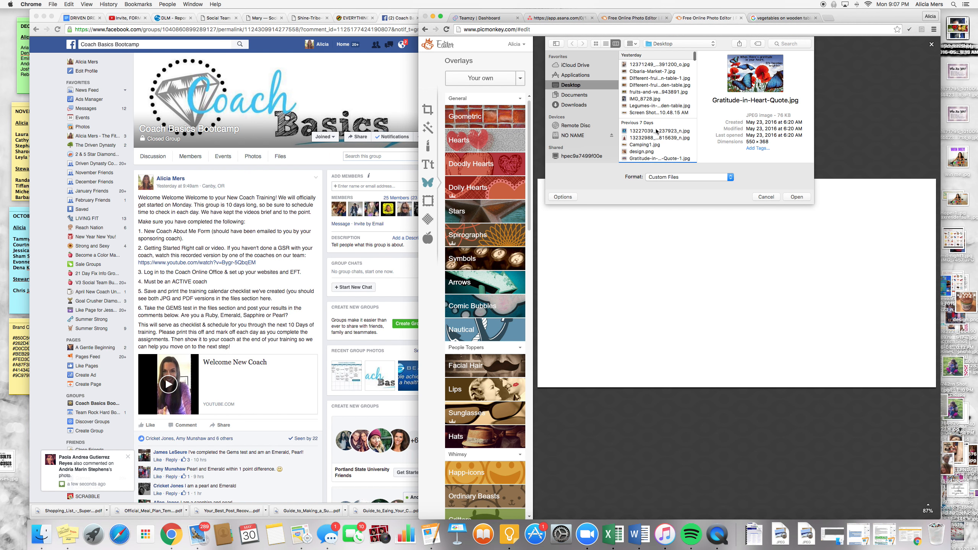
pyautogui.click(605, 43)
pyautogui.scroll(3, 654, 110)
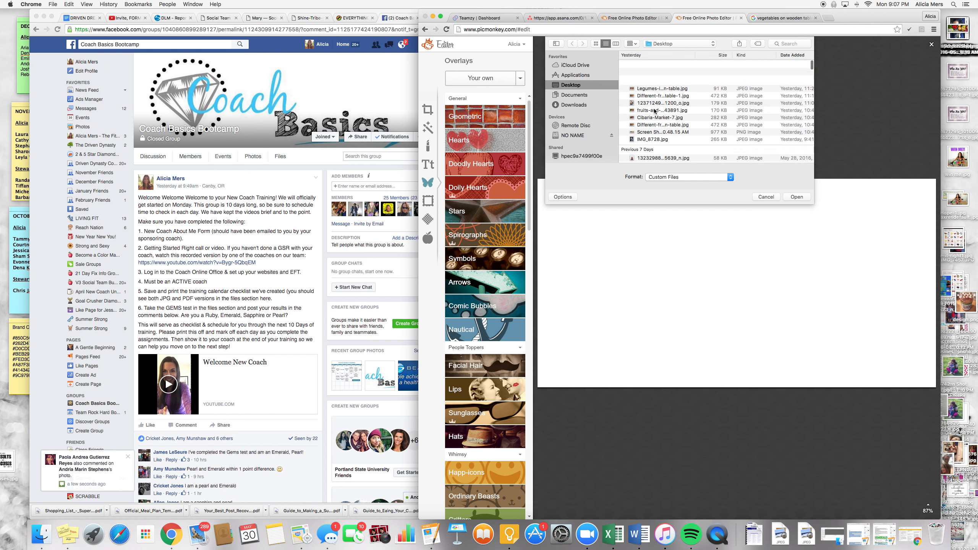
pyautogui.click(642, 64)
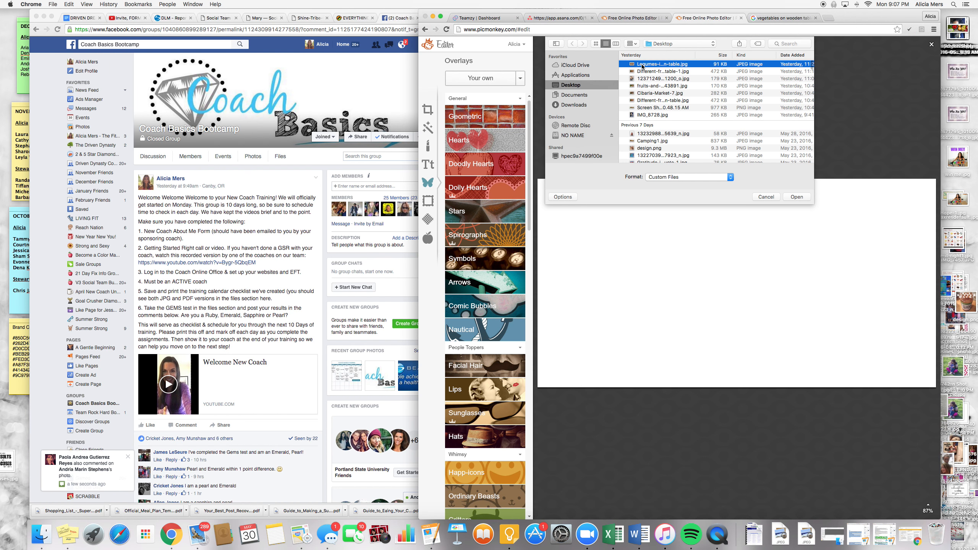
pyautogui.hscroll(2, 643, 66)
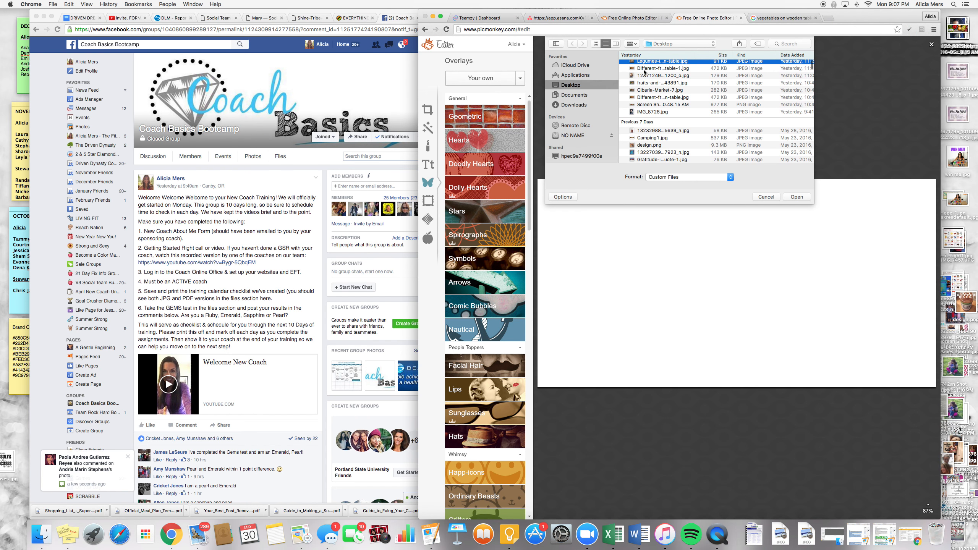
pyautogui.doubleClick(647, 92)
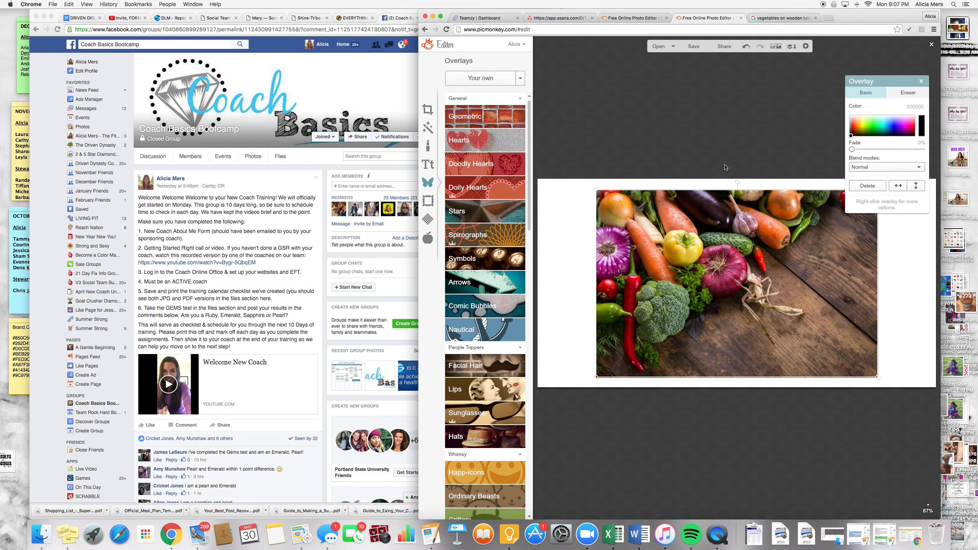
pyautogui.click(871, 185)
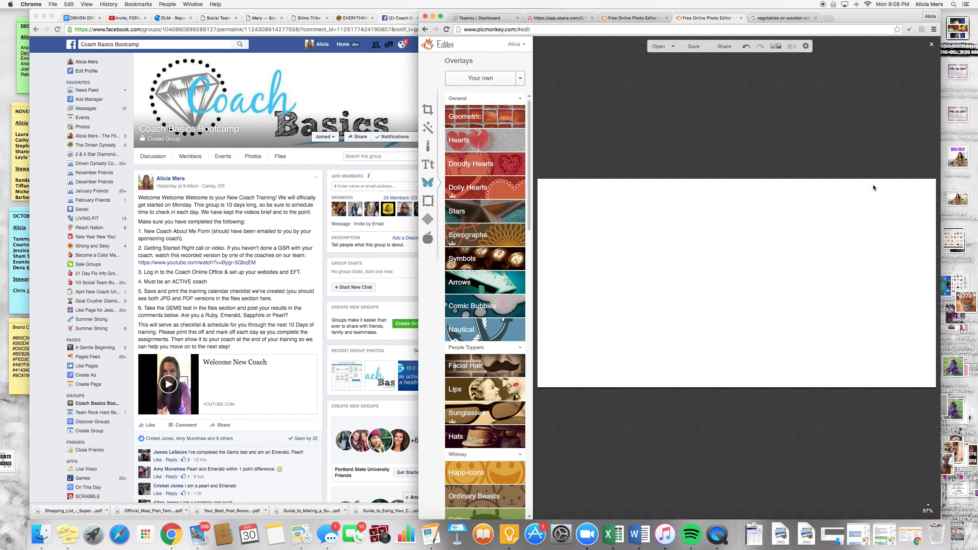
# - Add the desktop photo of fruit and vegetables bordering a wooden table as an overlay and enlarge it to the canvas width
pyautogui.click(470, 85)
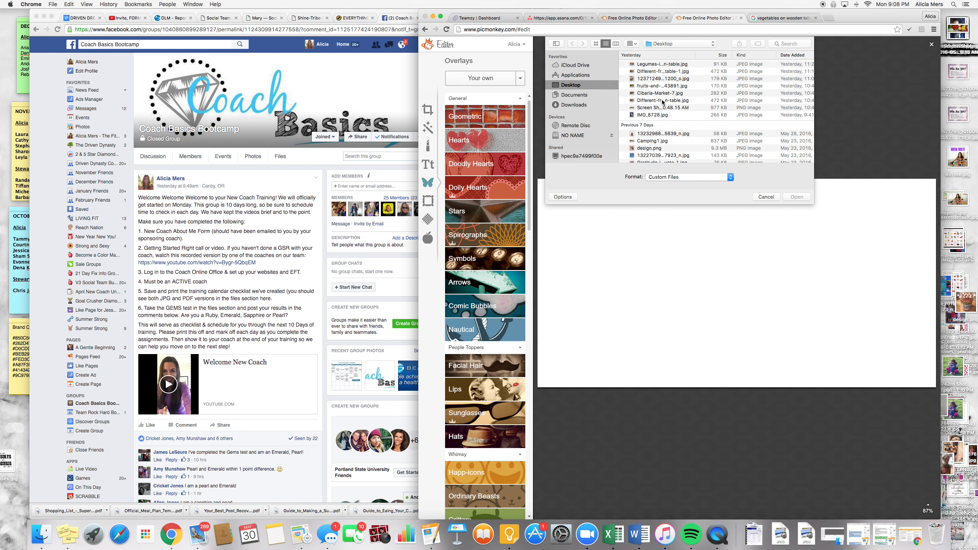
pyautogui.doubleClick(663, 101)
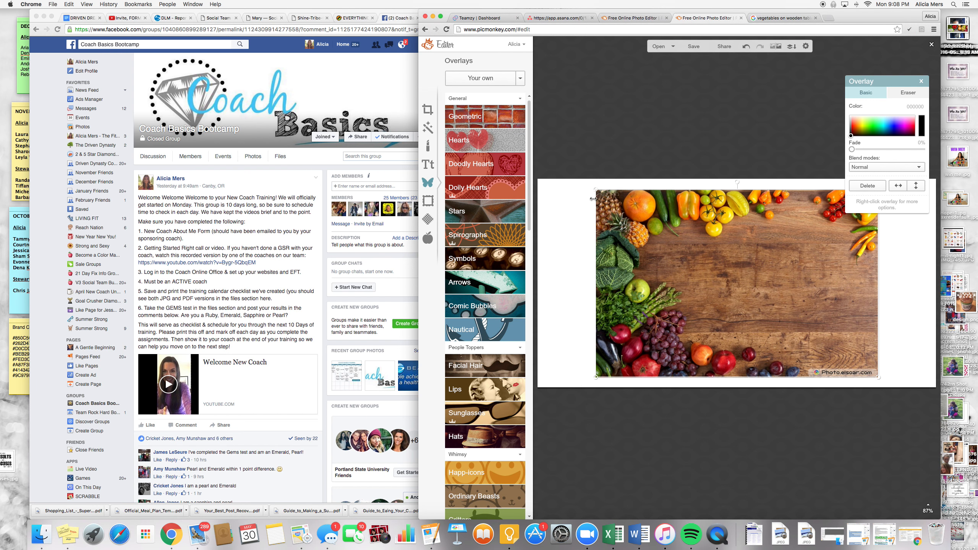
pyautogui.moveTo(595, 191); pyautogui.dragTo(546, 181)
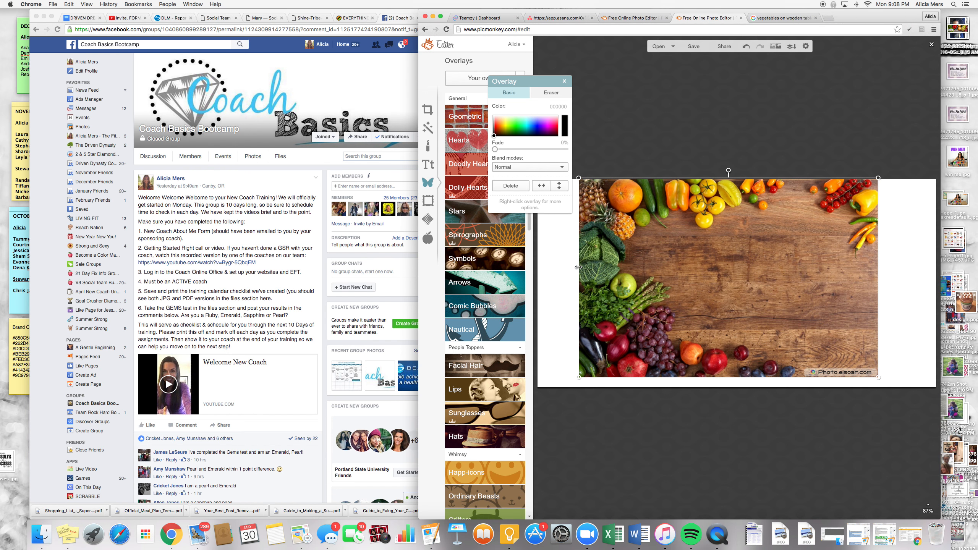
pyautogui.moveTo(578, 267); pyautogui.dragTo(536, 269)
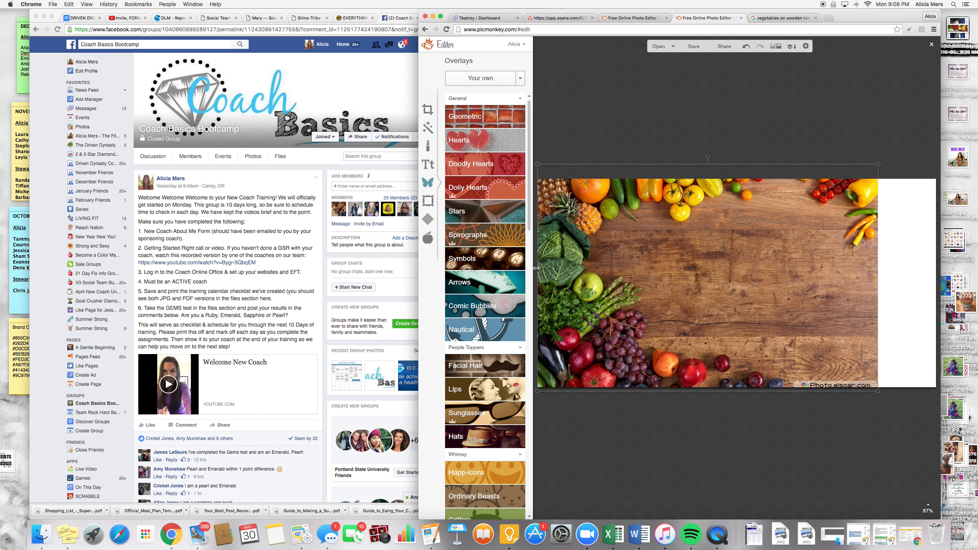
pyautogui.moveTo(877, 302); pyautogui.dragTo(902, 284)
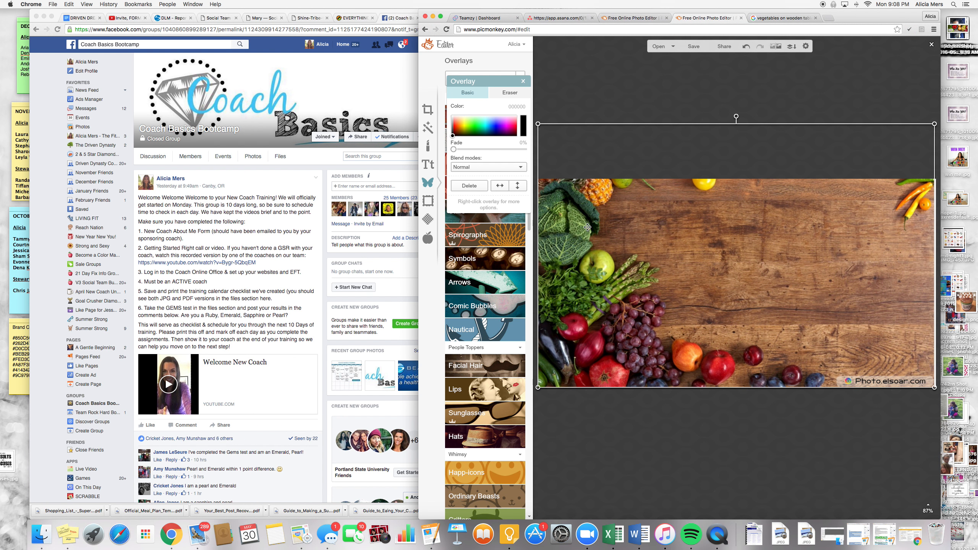
# - Try mirroring the wooden-table photo horizontally, and flip it back to its original orientation
pyautogui.click(499, 186)
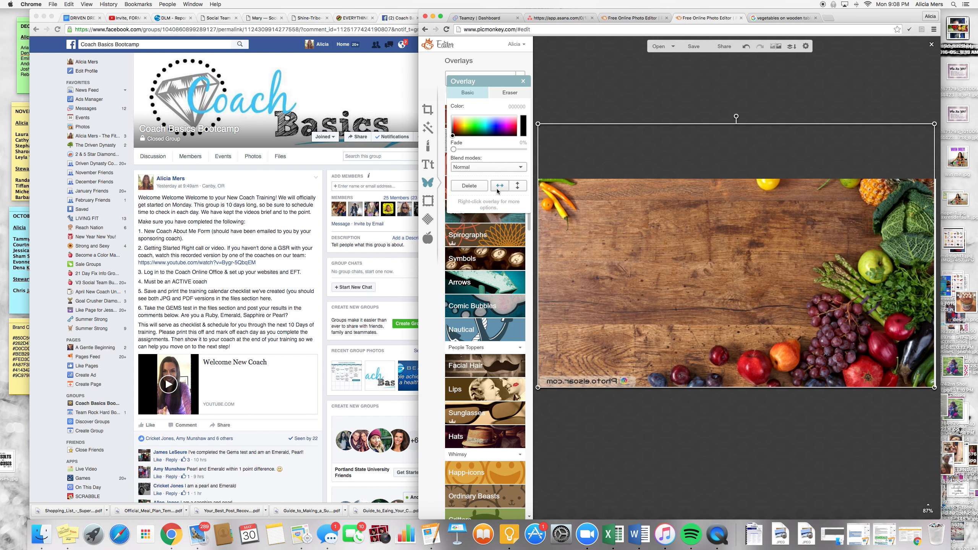
pyautogui.moveTo(679, 313); pyautogui.dragTo(685, 310)
pyautogui.click(500, 186)
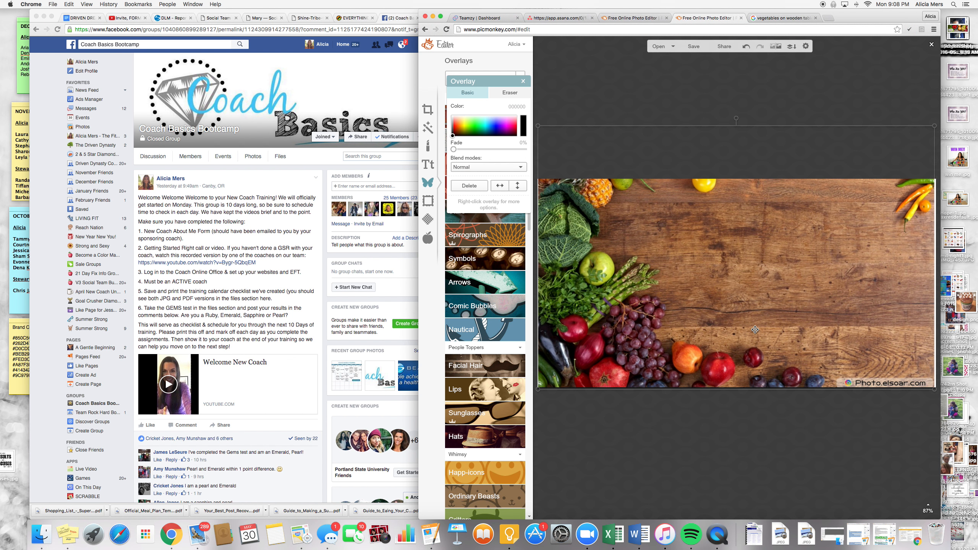
# - Nudge and stretch the wooden-table photo until it covers the whole canvas, and deselect it
pyautogui.moveTo(755, 330); pyautogui.dragTo(753, 330)
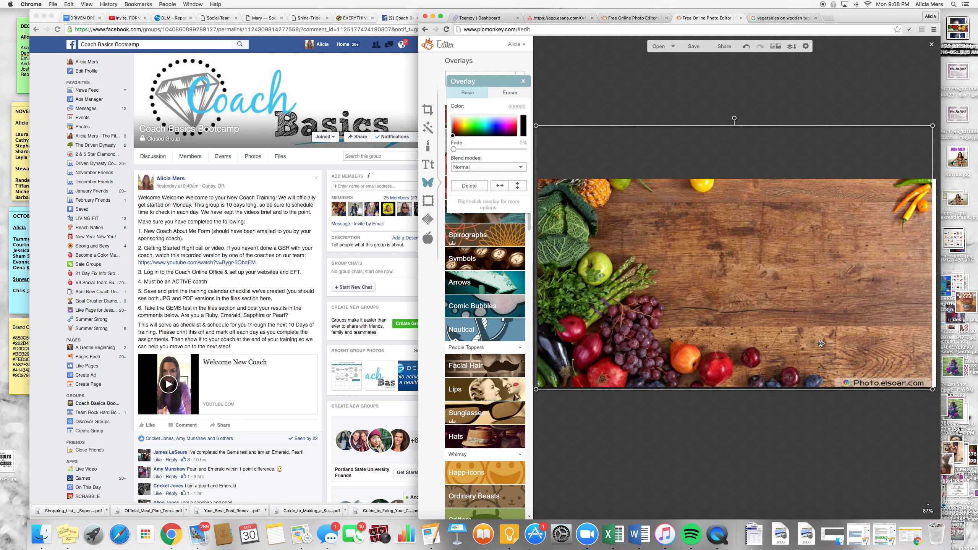
pyautogui.moveTo(933, 363); pyautogui.dragTo(905, 361)
pyautogui.click(923, 423)
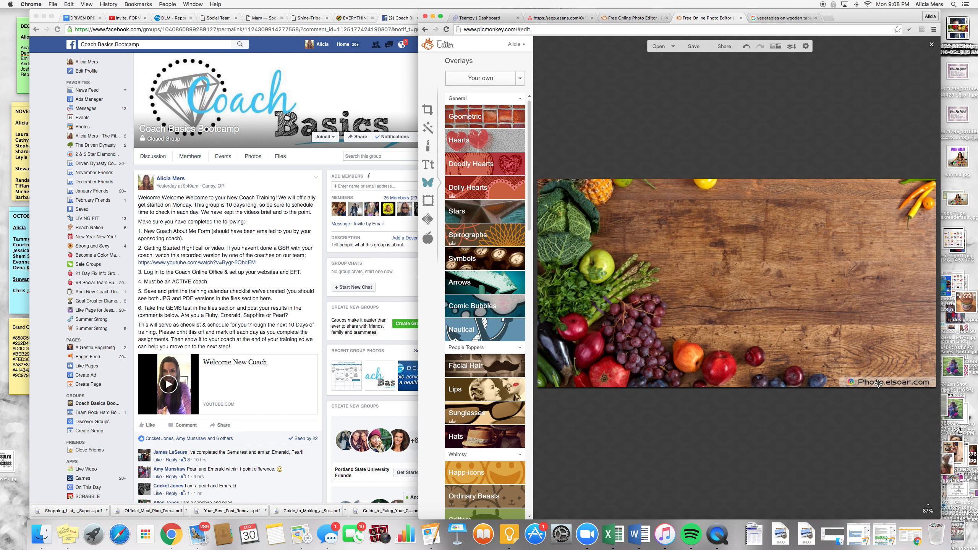
# - Add a filled geometric rectangle overlay and enlarge and place it over the watermark in the photo's lower right corner
pyautogui.click(473, 115)
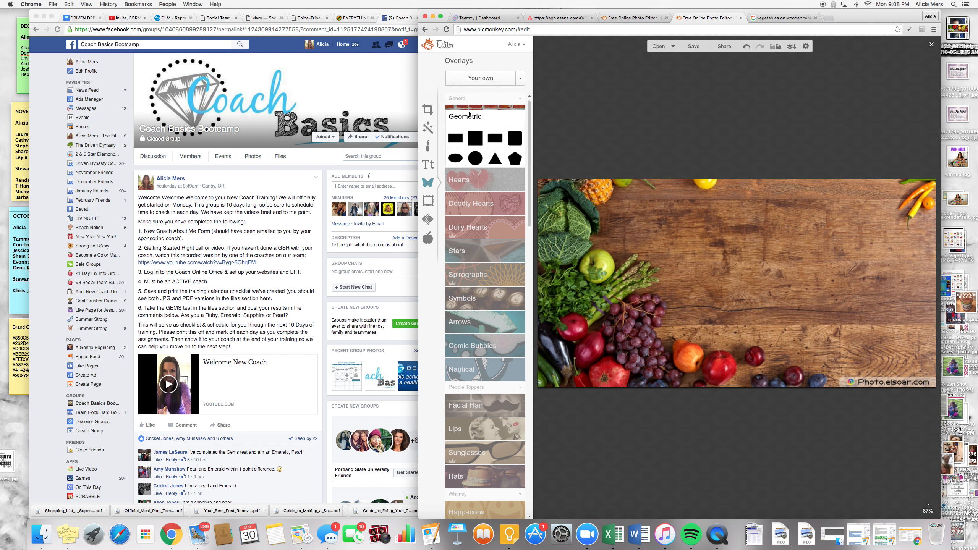
pyautogui.click(501, 142)
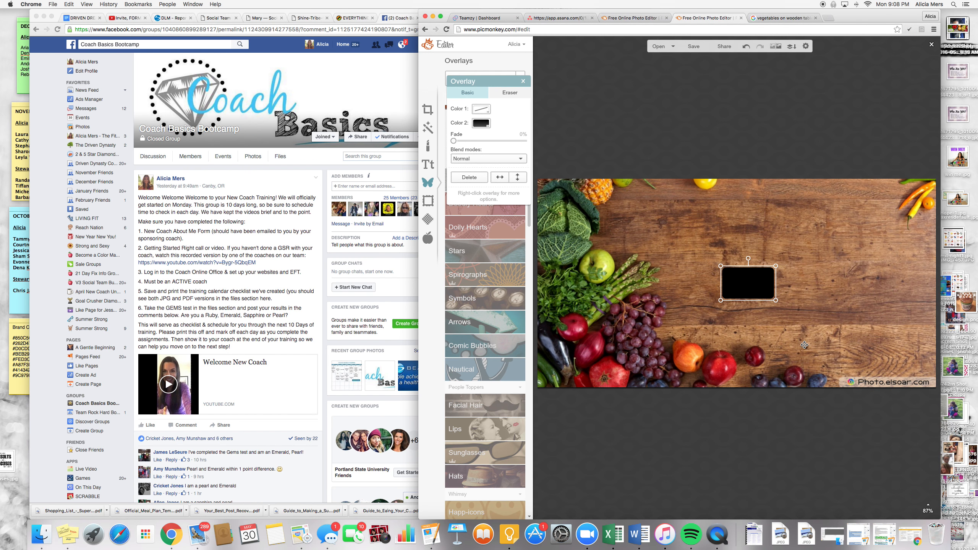
pyautogui.moveTo(758, 287); pyautogui.dragTo(956, 394)
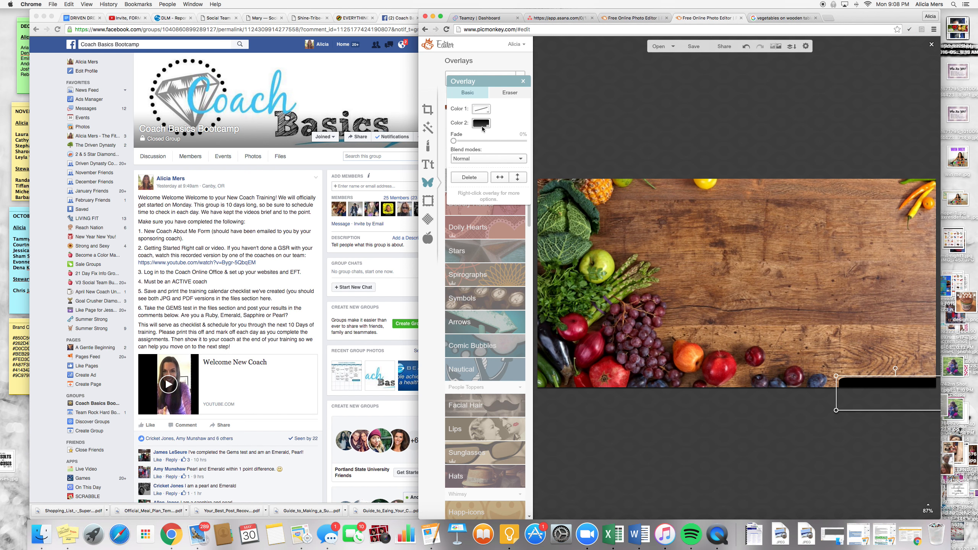
# - Recolor the rectangle over the watermark with a light wood tone sampled from the photo, and deselect the overlays
pyautogui.click(481, 124)
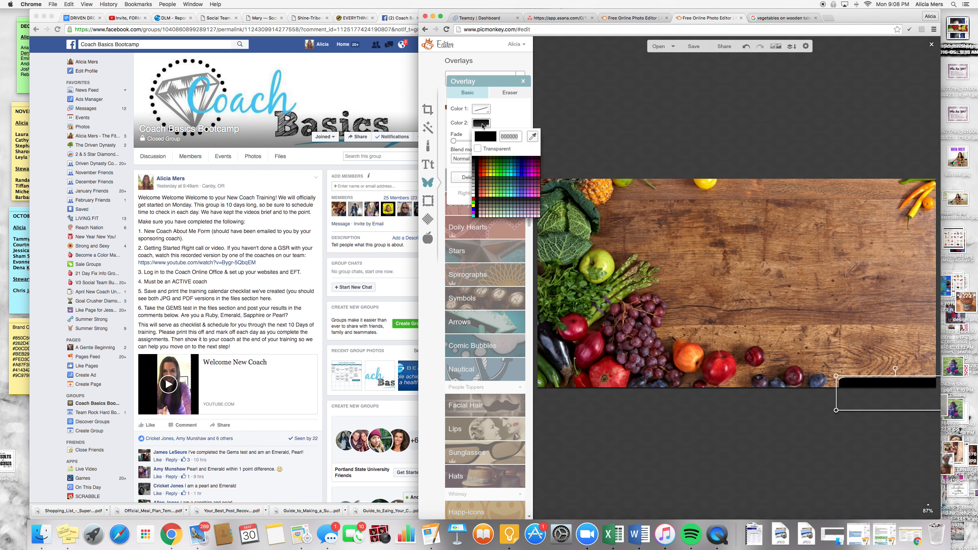
pyautogui.click(532, 137)
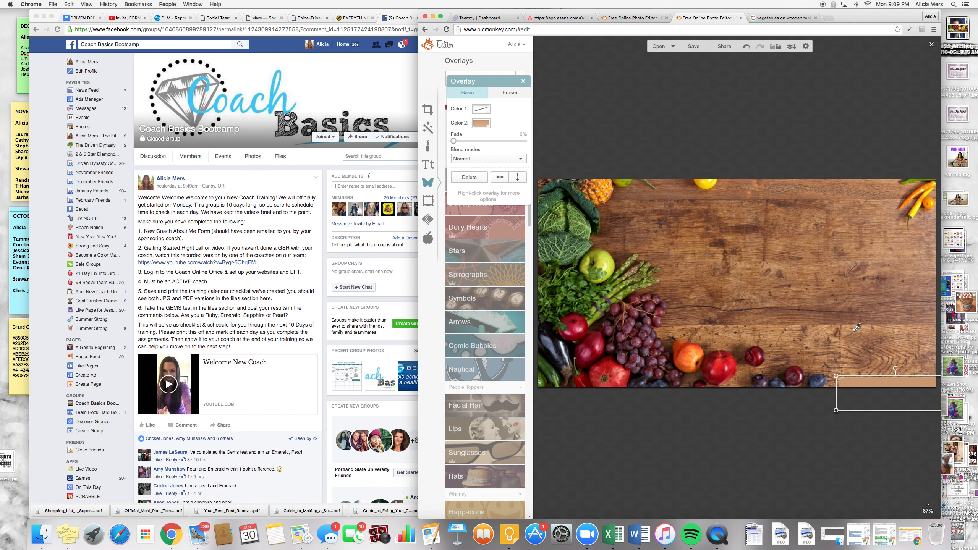
pyautogui.click(859, 448)
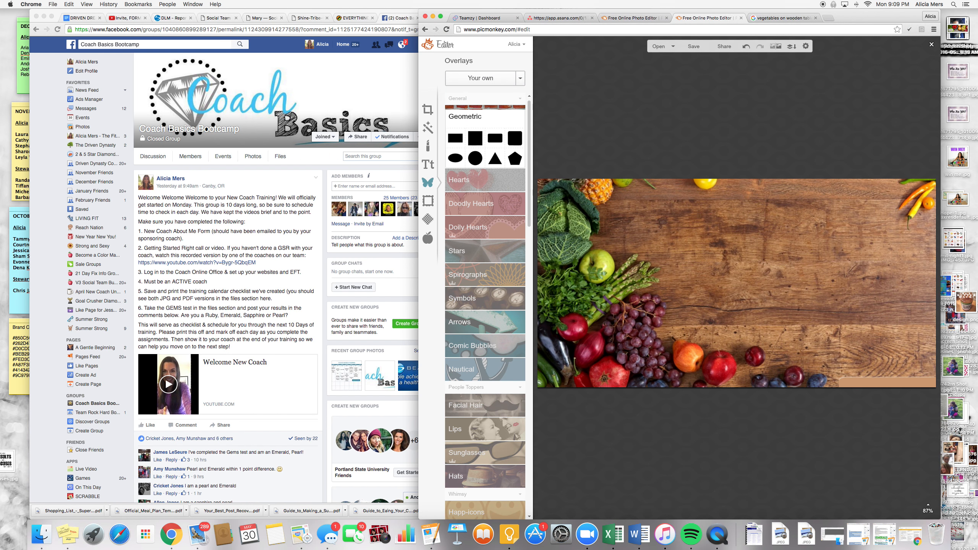
pyautogui.click(867, 385)
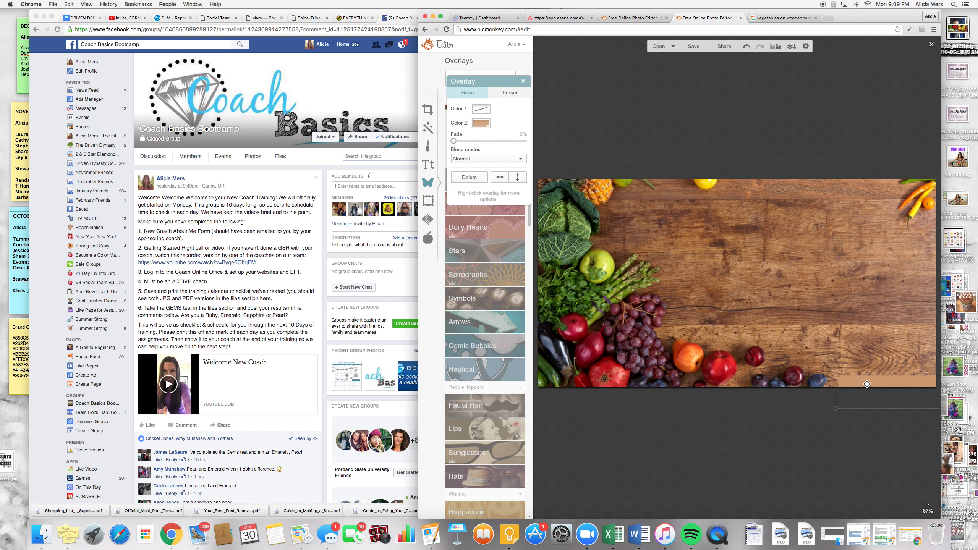
pyautogui.click(682, 221)
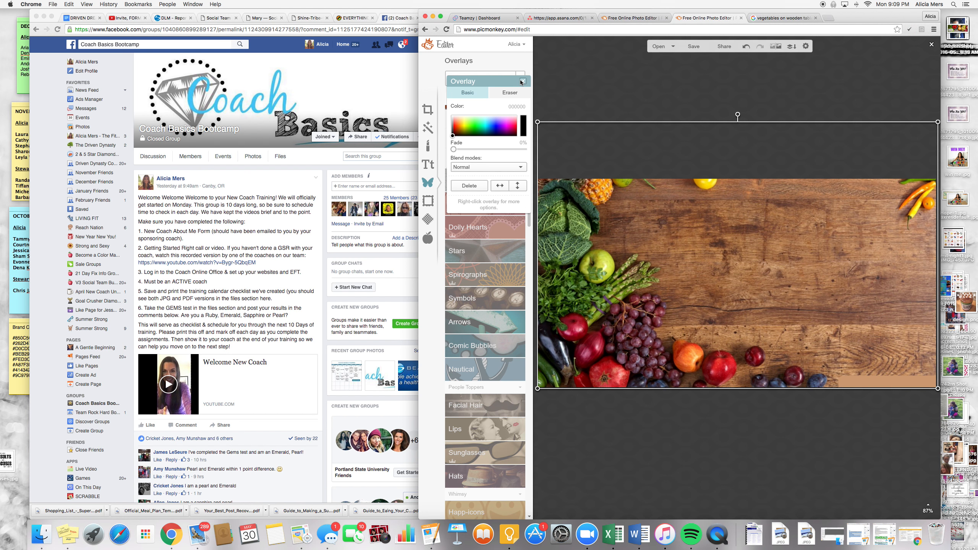
pyautogui.click(523, 80)
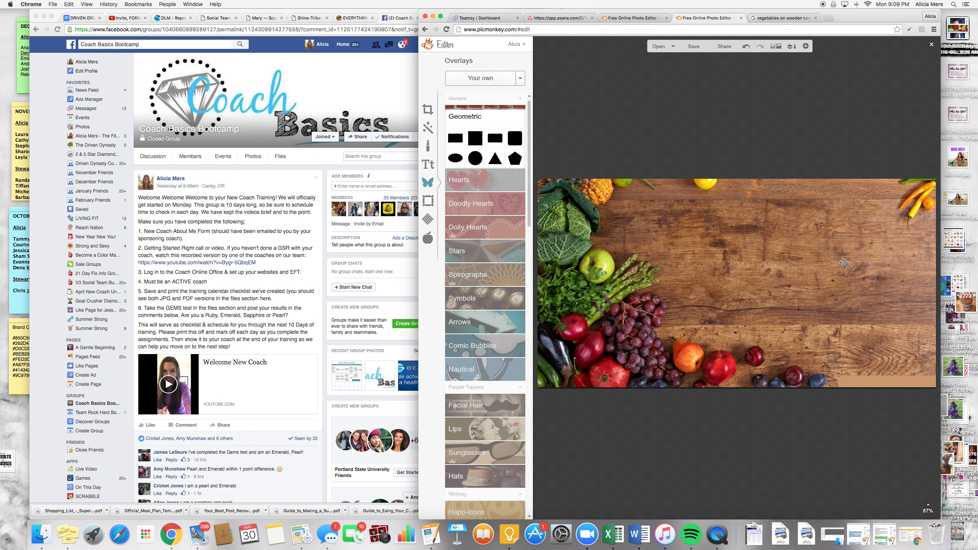
# - Search the computer for "ab" and add the cut-out photo abs png.png as an overlay
pyautogui.click(480, 80)
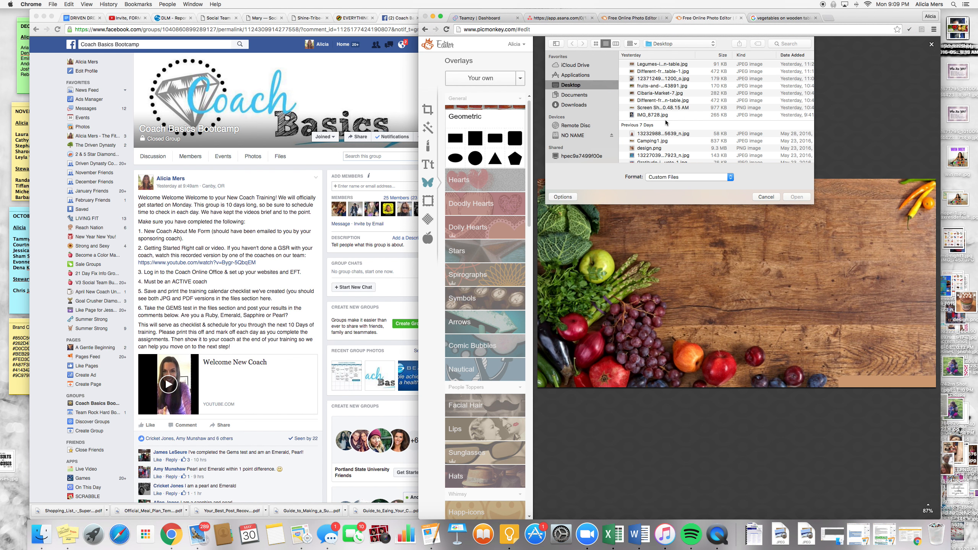
pyautogui.click(793, 48)
pyautogui.write('ab')
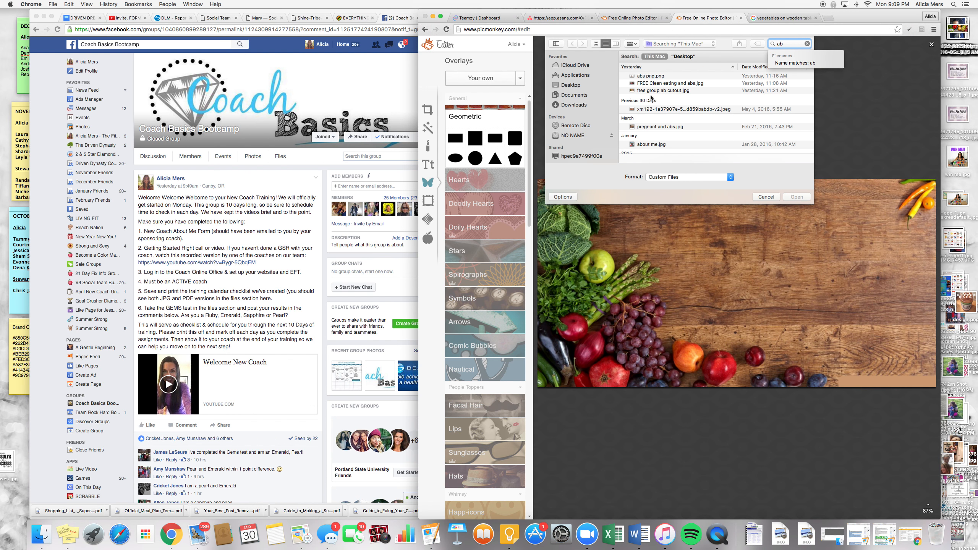
pyautogui.doubleClick(654, 77)
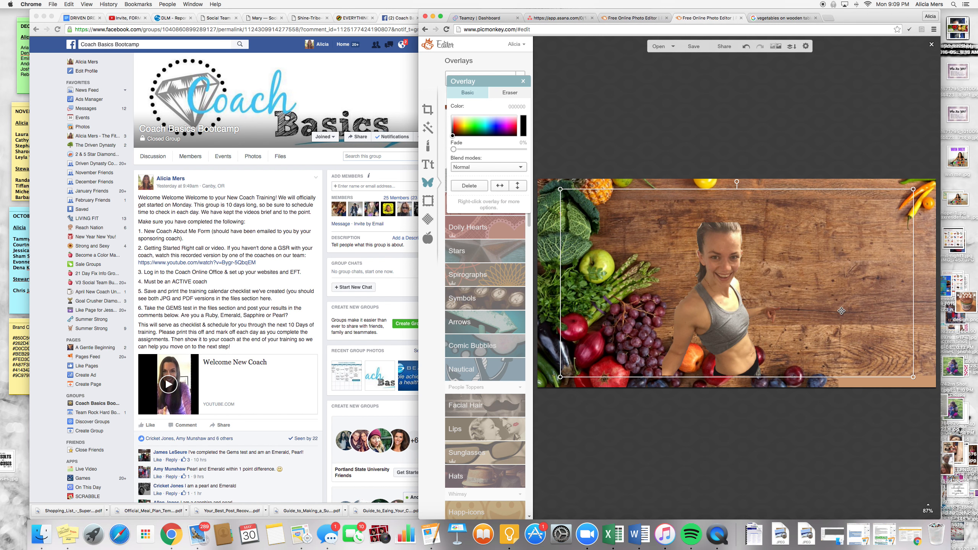
# - Enlarge the cut-out woman overlay to roughly the canvas height and move it to the right part of the design
pyautogui.moveTo(737, 189); pyautogui.dragTo(736, 136)
pyautogui.moveTo(743, 377); pyautogui.dragTo(744, 390)
pyautogui.moveTo(722, 272); pyautogui.dragTo(861, 266)
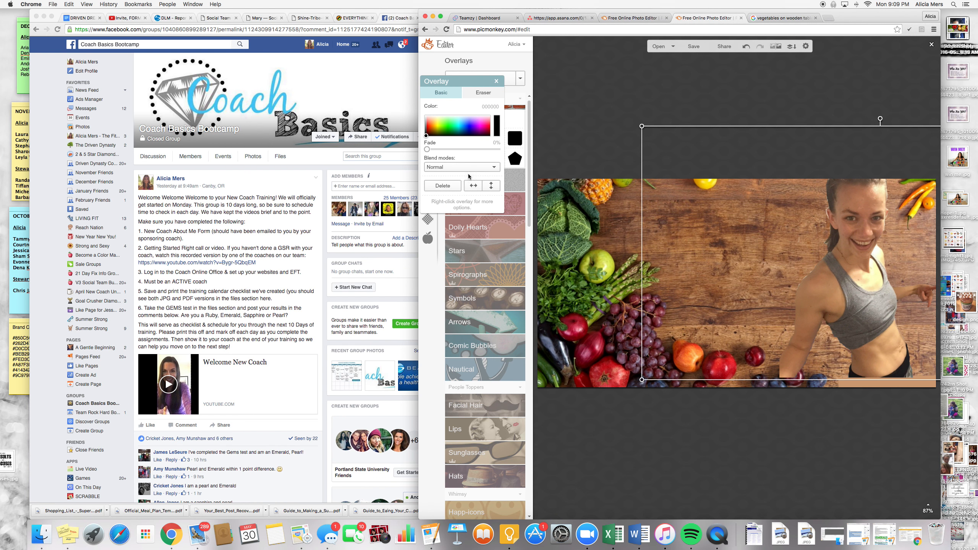
# - Flip the cut-out woman horizontally and reposition her against the lower right of the canvas, covering part of the rectangle
pyautogui.click(477, 186)
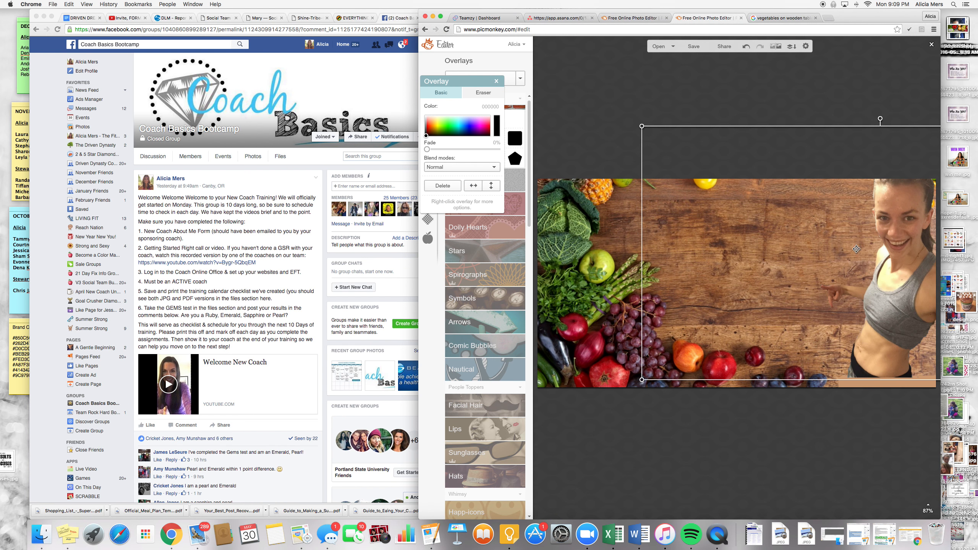
pyautogui.moveTo(909, 271); pyautogui.dragTo(864, 279)
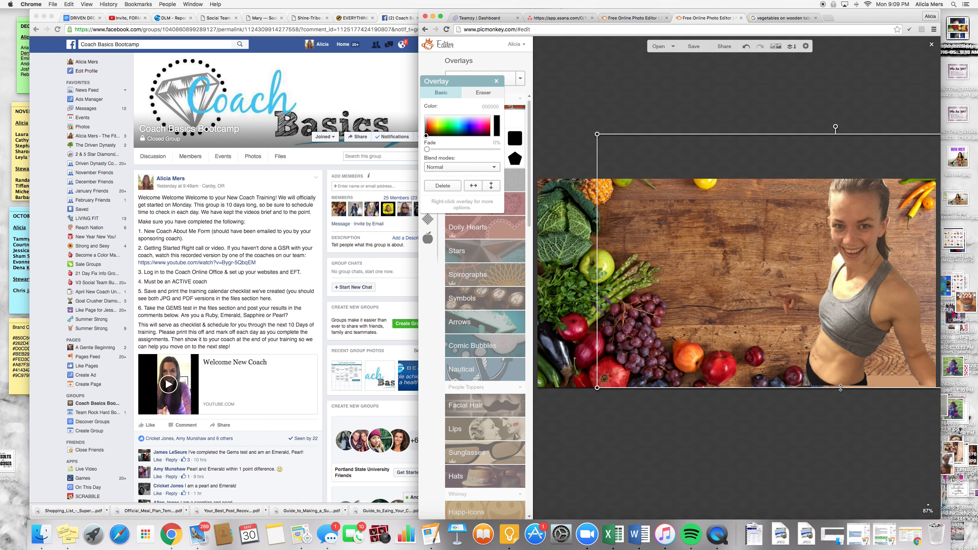
pyautogui.moveTo(841, 388); pyautogui.dragTo(841, 391)
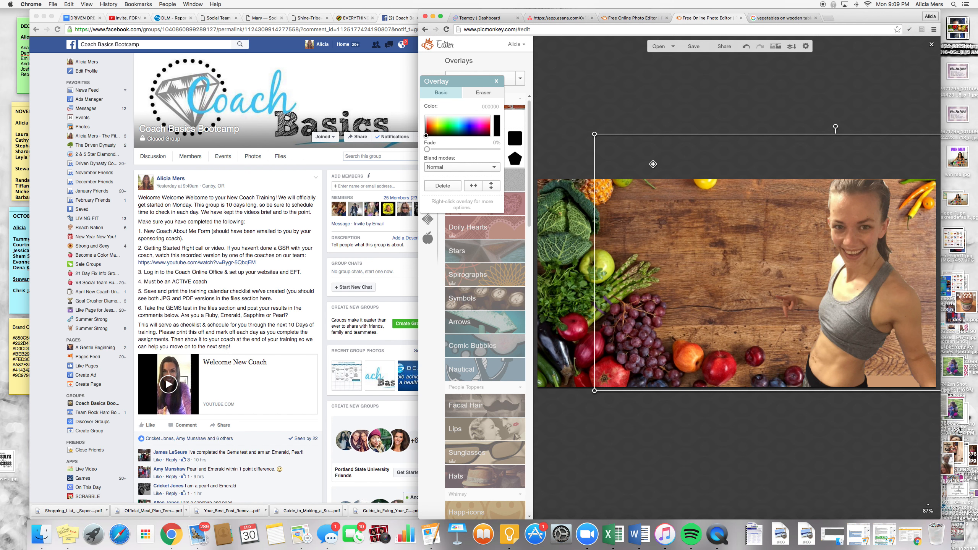
pyautogui.click(597, 100)
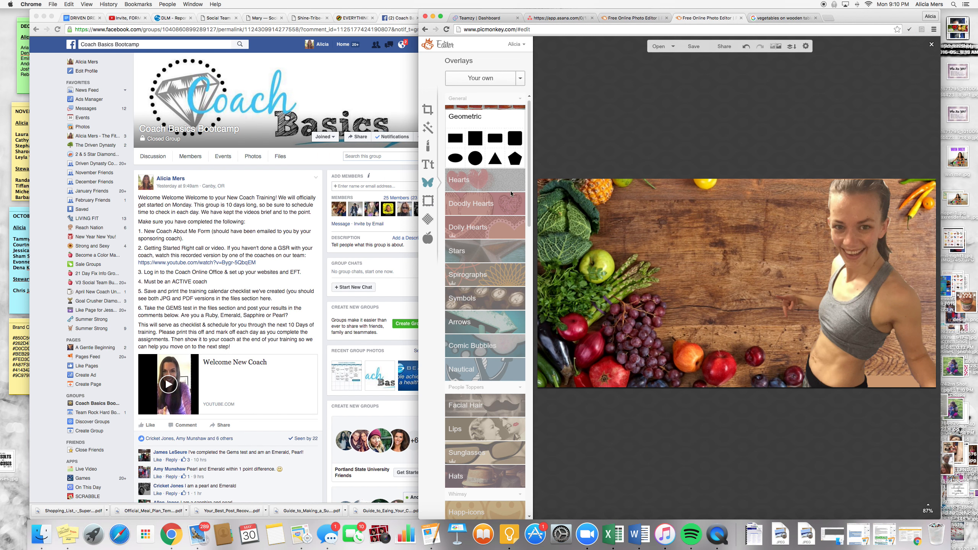
# - Add a text box reading "FREE" over the middle of the wooden background
pyautogui.click(426, 165)
pyautogui.click(664, 184)
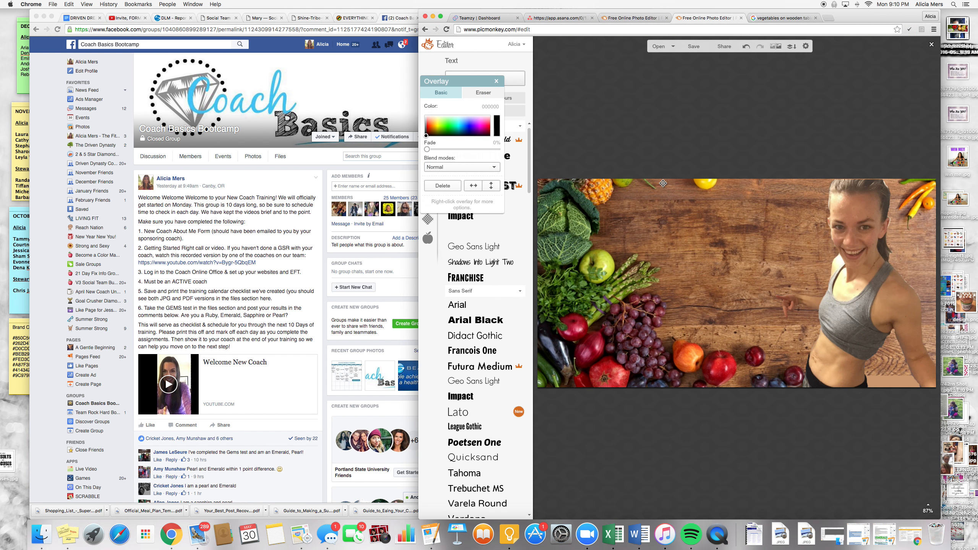
pyautogui.click(763, 279)
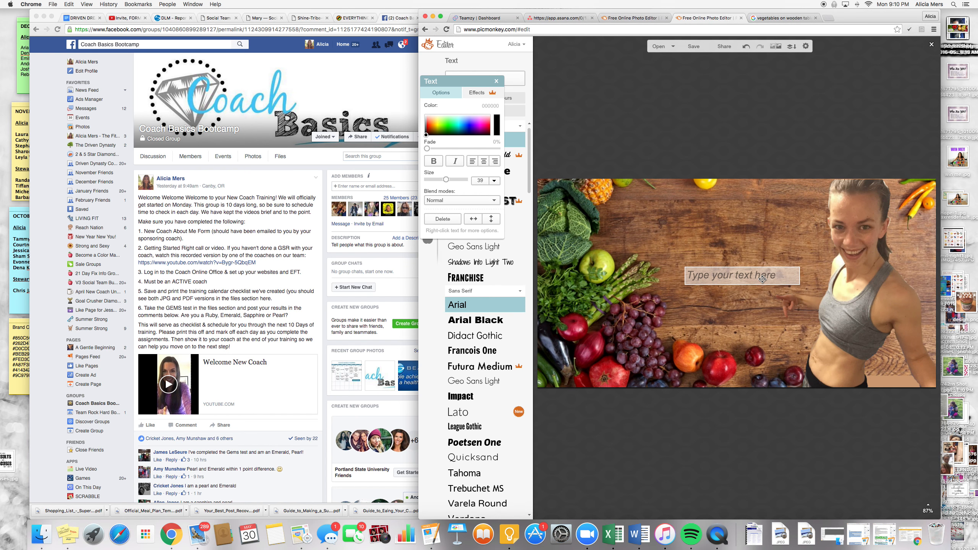
pyautogui.write('FREE')
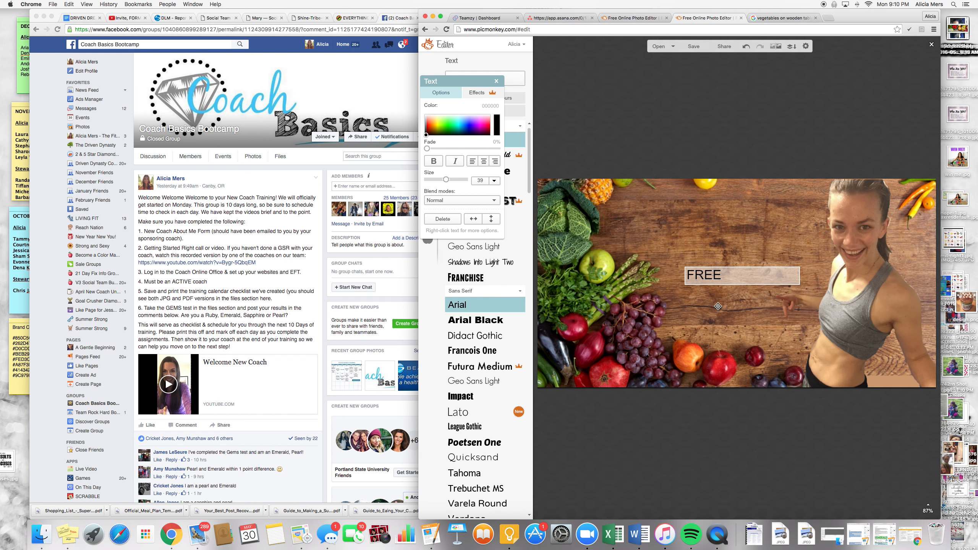
# - Format the FREE text as white Chunk Five at size 126 and place it above the middle of the wooden area
pyautogui.click(717, 307)
pyautogui.doubleClick(690, 275)
pyautogui.moveTo(427, 135)
pyautogui.mouseDown()
pyautogui.moveTo(452, 113)
pyautogui.moveTo(461, 135)
pyautogui.moveTo(442, 135)
pyautogui.moveTo(441, 111)
pyautogui.moveTo(588, 66)
pyautogui.mouseUp()
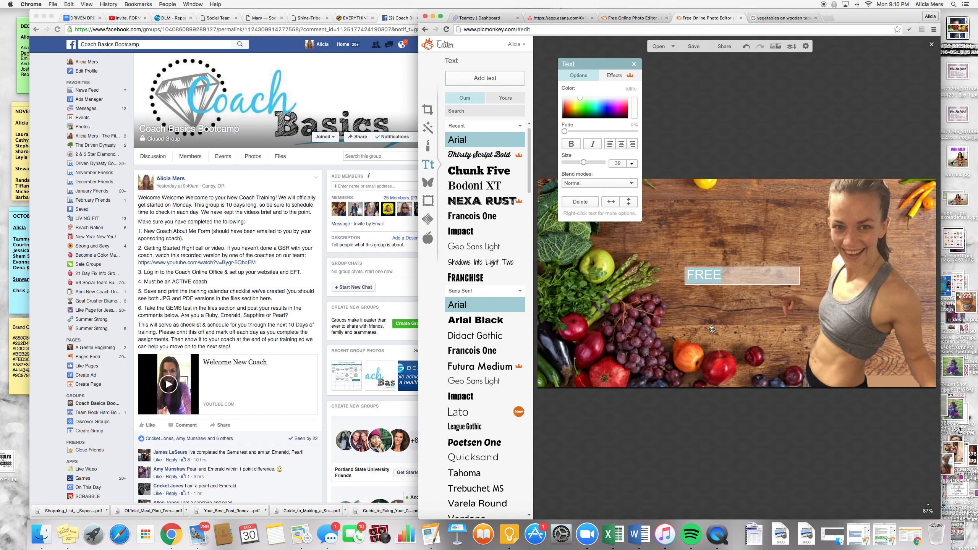
pyautogui.click(452, 173)
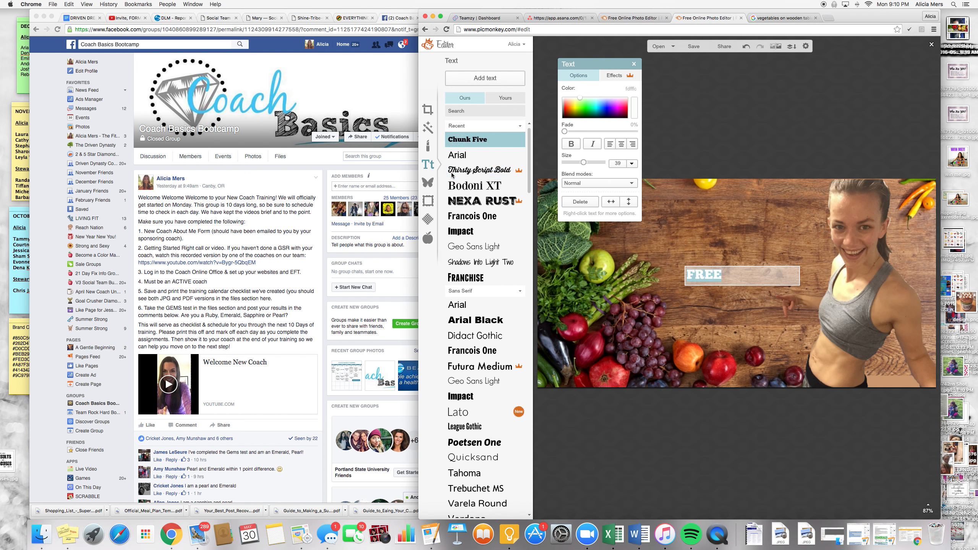
pyautogui.click(701, 289)
pyautogui.moveTo(703, 286); pyautogui.dragTo(779, 240)
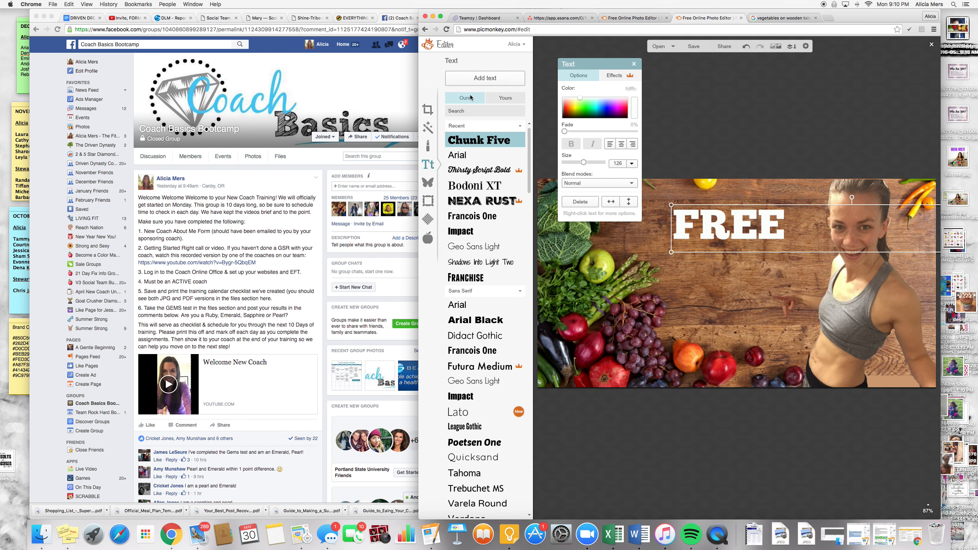
# - Add a second text box below FREE reading "10 Day Clean Eating" with "& Ab Challenge" on a new line
pyautogui.click(486, 82)
pyautogui.click(730, 255)
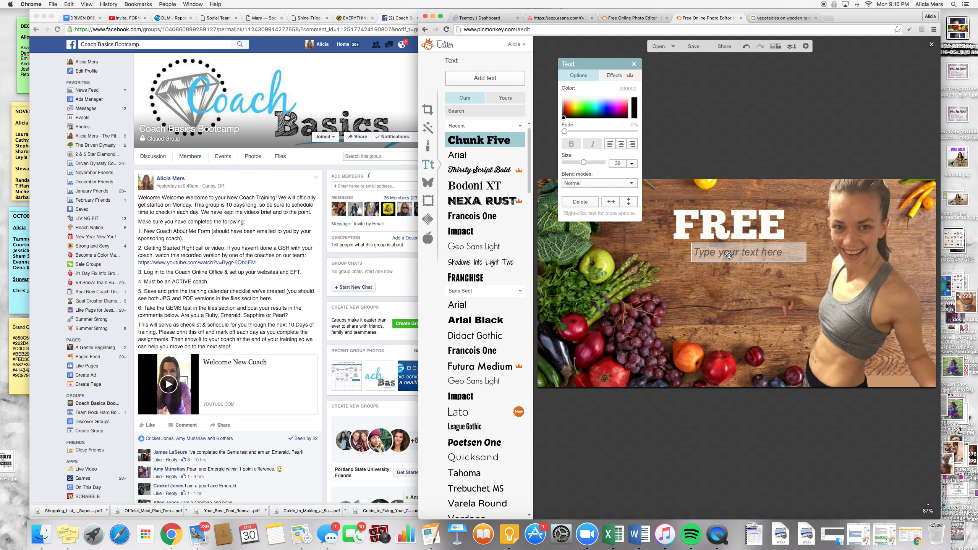
pyautogui.write('10 Day Clean')
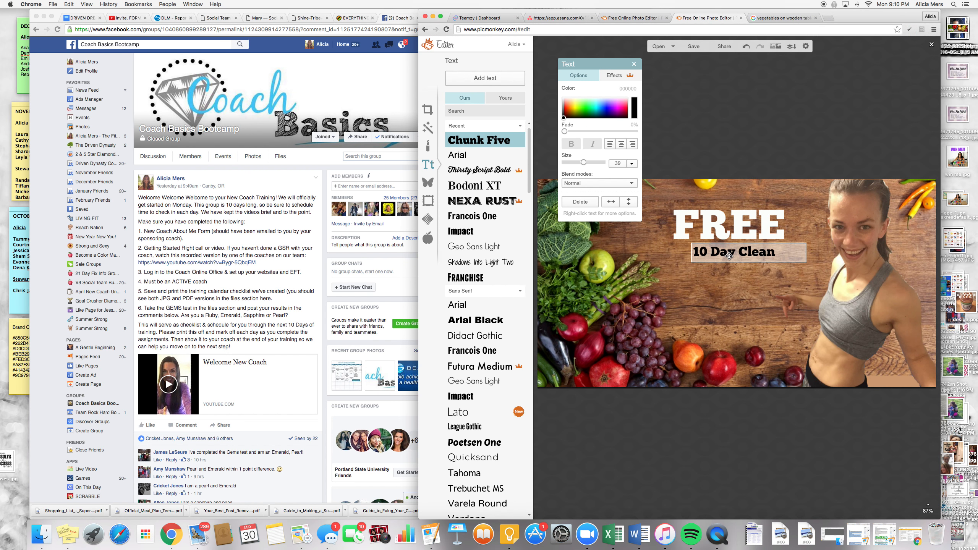
pyautogui.write(' Eating')
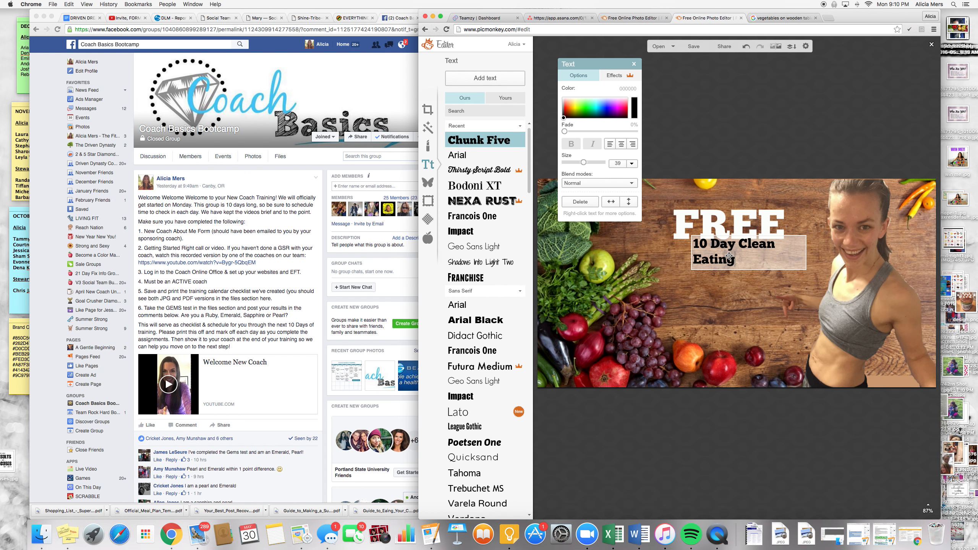
pyautogui.press('Return')
pyautogui.write('& Ab')
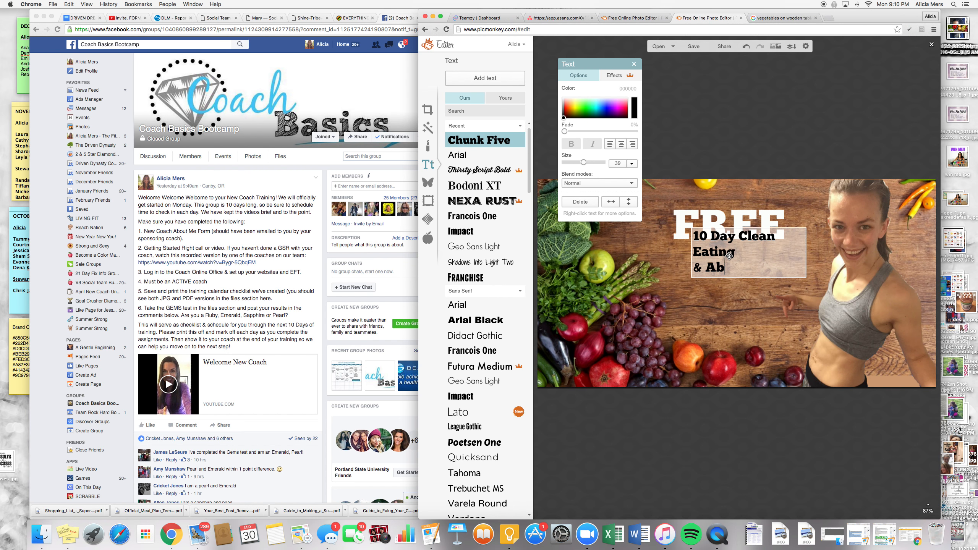
pyautogui.write(' Challenge')
# - Format the challenge text as centered white Thirsty Script Bold and position it directly beneath FREE, with nothing left selected
pyautogui.press('super+a')
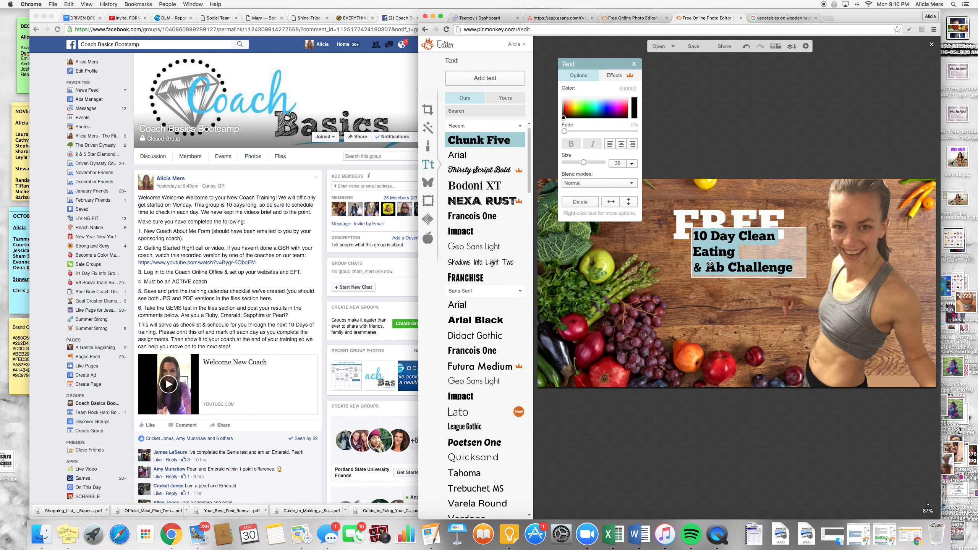
pyautogui.click(622, 145)
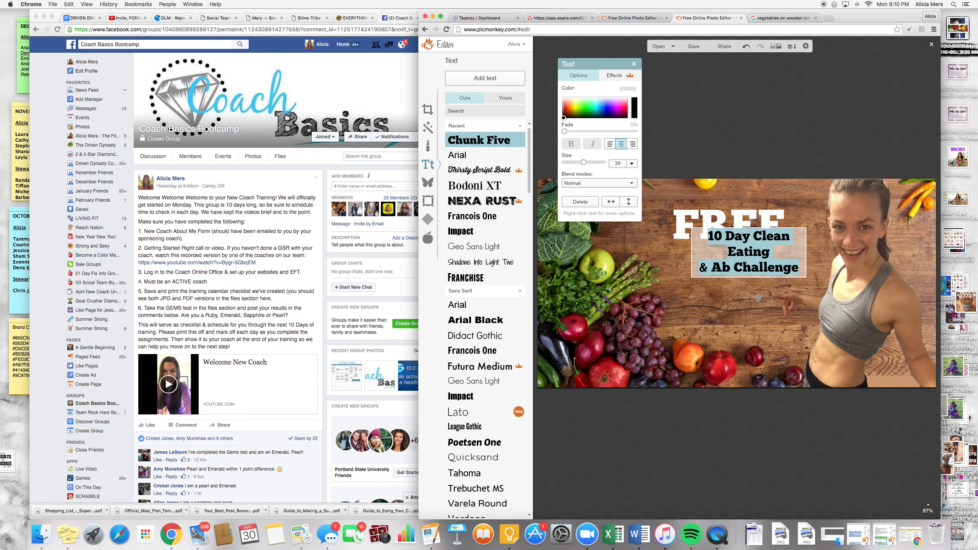
pyautogui.click(478, 170)
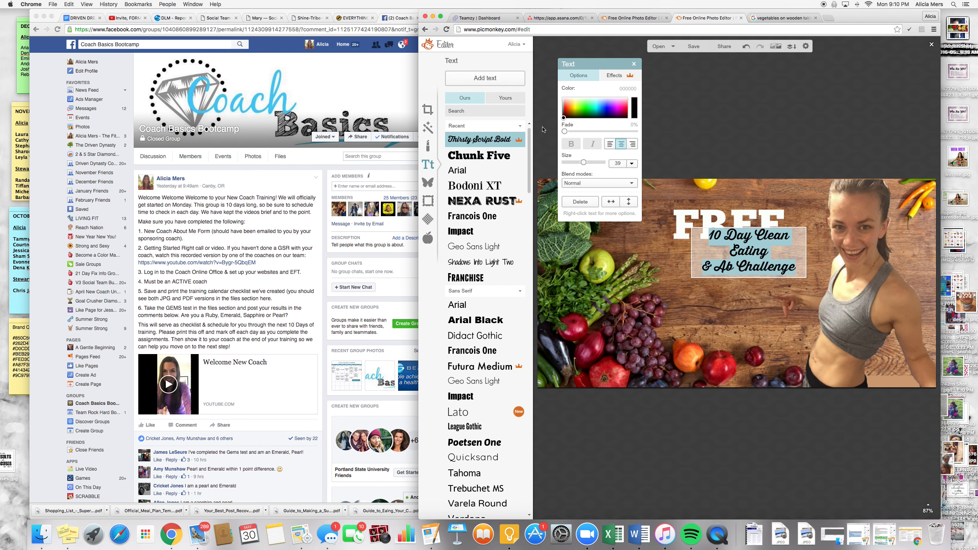
pyautogui.moveTo(566, 120); pyautogui.dragTo(582, 98)
pyautogui.click(728, 302)
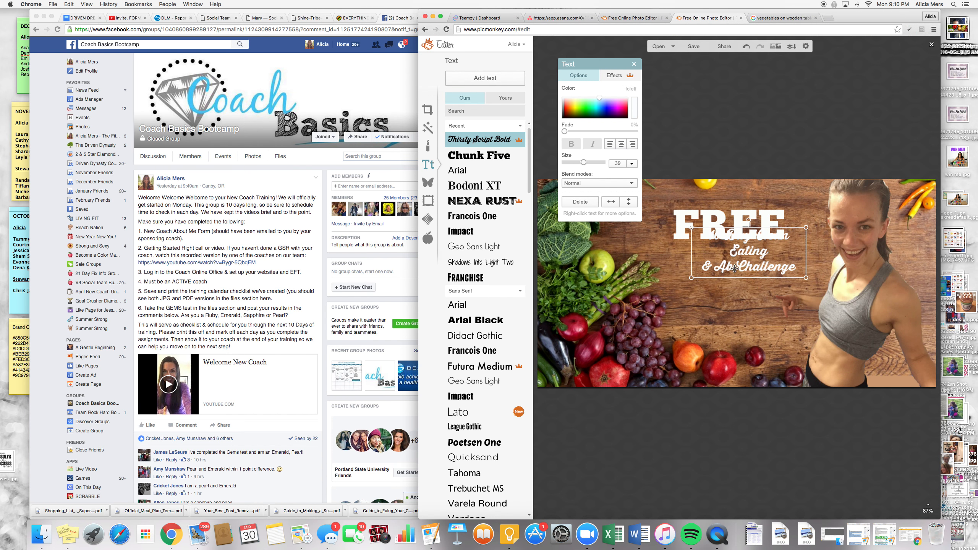
pyautogui.moveTo(743, 259); pyautogui.dragTo(719, 290)
pyautogui.click(729, 339)
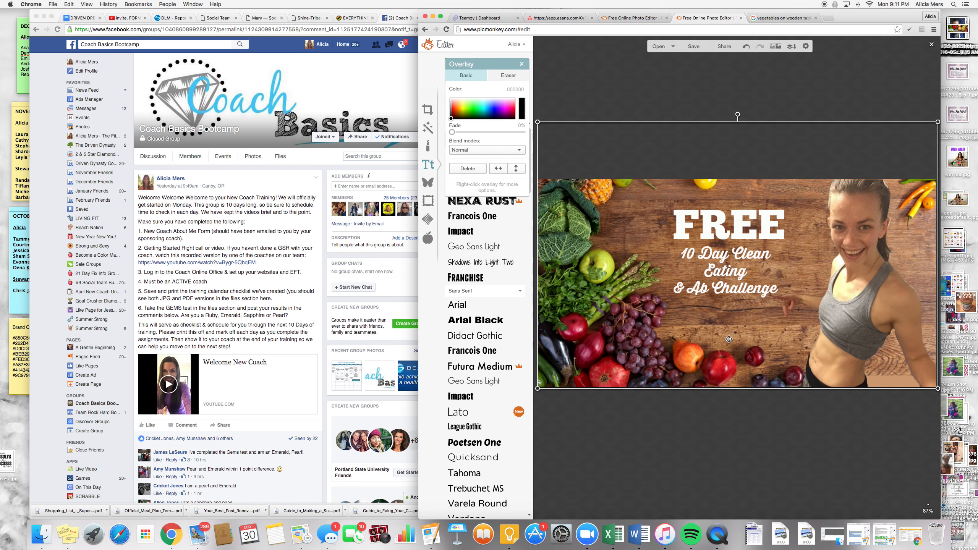
pyautogui.click(671, 128)
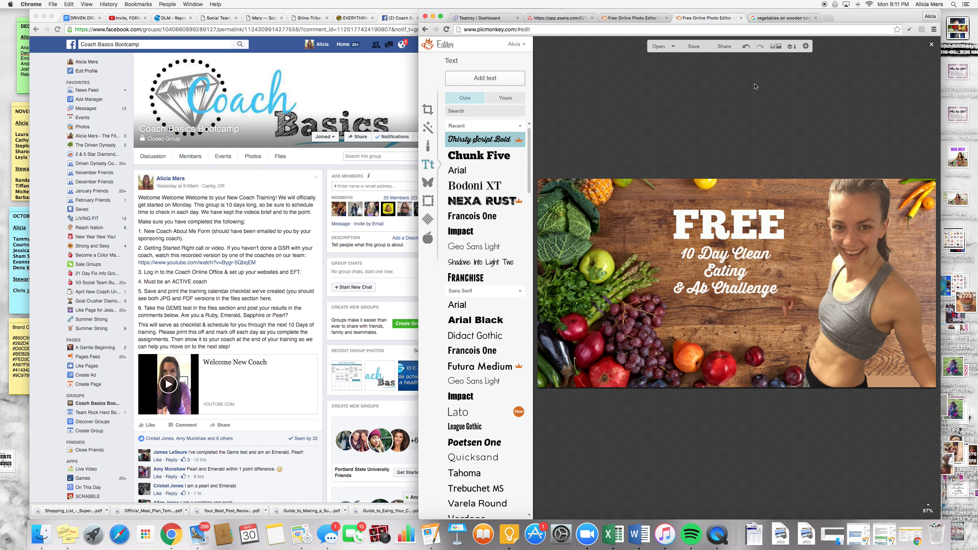
# - Close the current design without saving and start a blank Facebook cover canvas
pyautogui.click(931, 45)
pyautogui.click(682, 289)
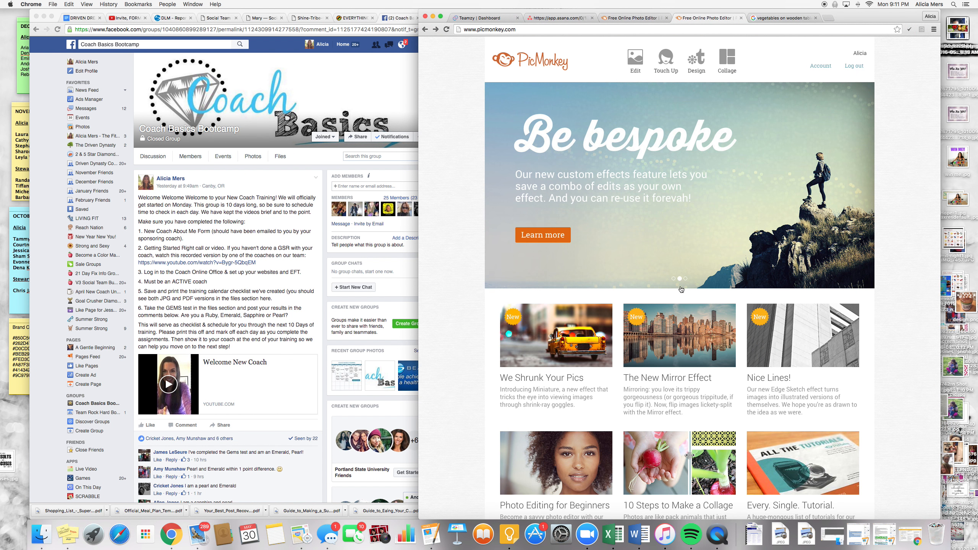
pyautogui.moveTo(696, 56)
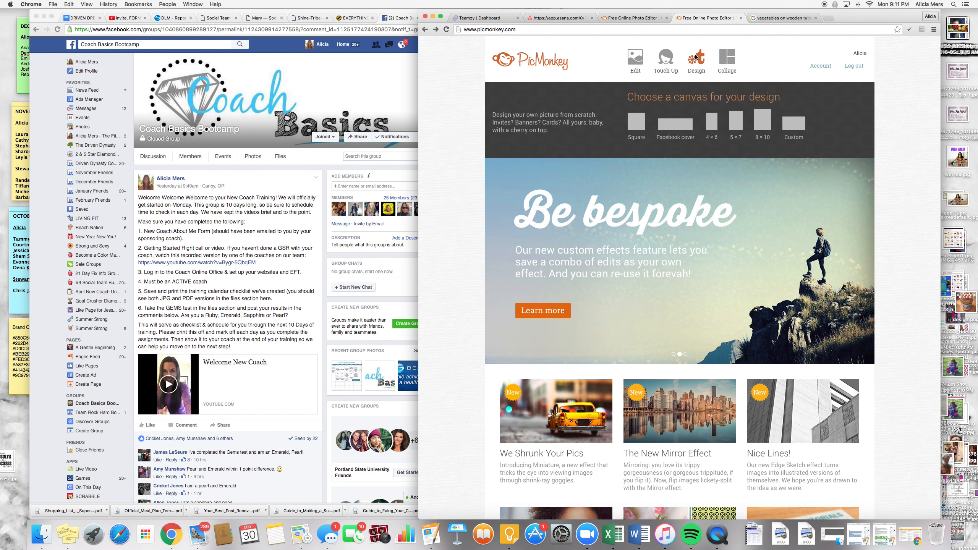
pyautogui.click(686, 124)
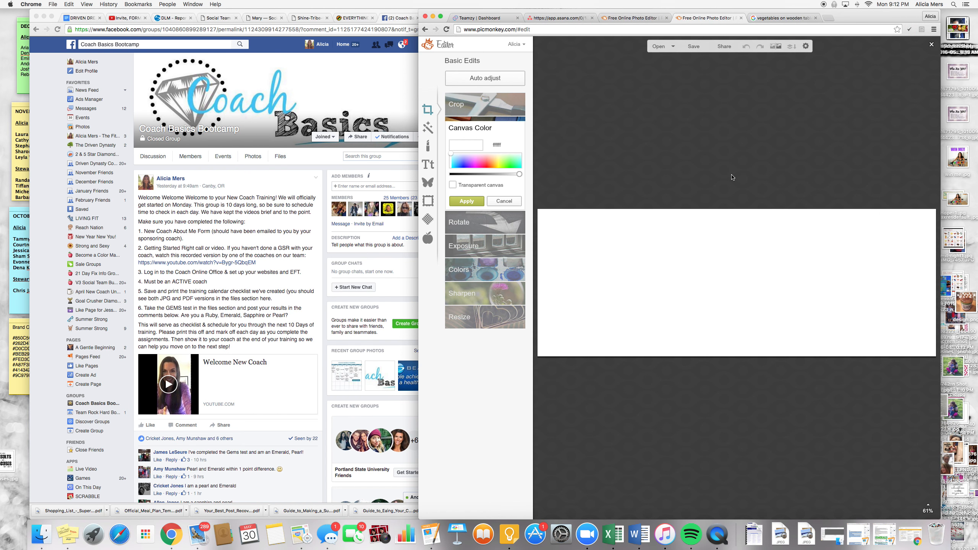
# - Switch to the Facebook window and start a new group named "10 Day FREE Challenge" from the groups page
pyautogui.click(345, 63)
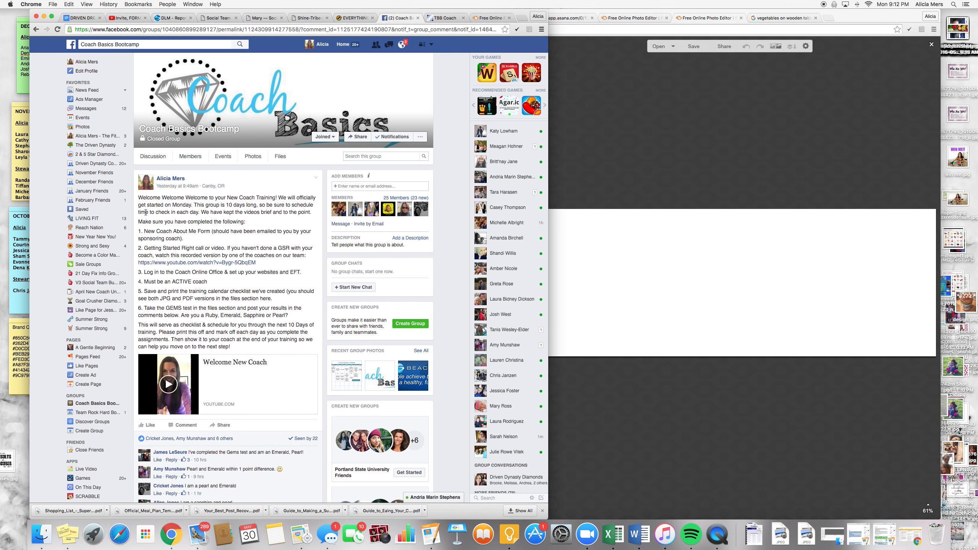
pyautogui.click(76, 396)
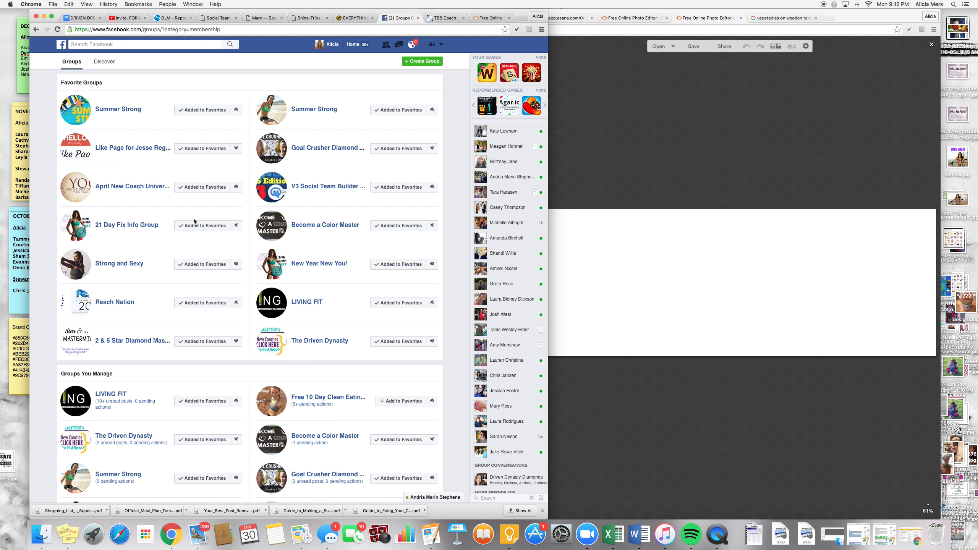
pyautogui.click(426, 63)
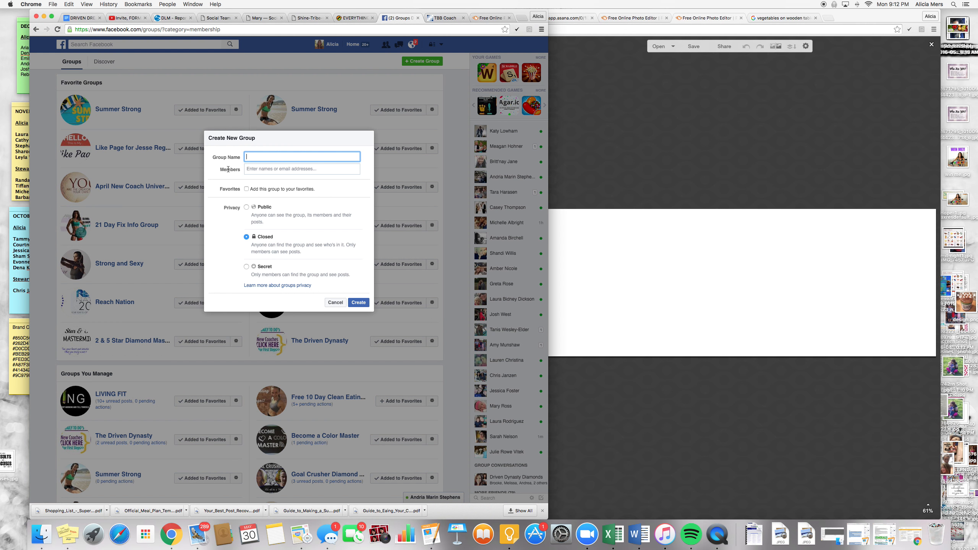
pyautogui.write('10 Day FREE Challenge')
# - Add a friend as the first member, create the group with Closed privacy, and give it the red icon starting the fourth row
pyautogui.click(263, 171)
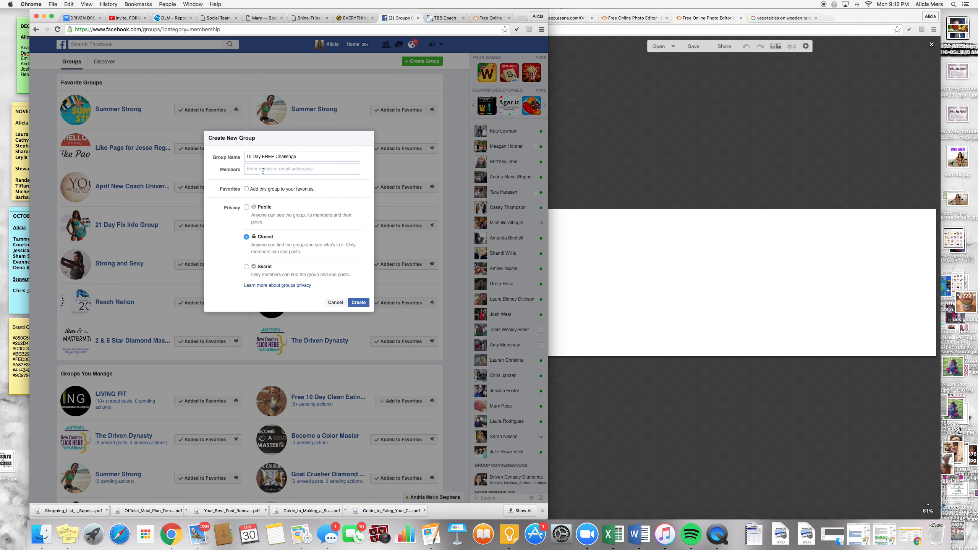
pyautogui.write('st')
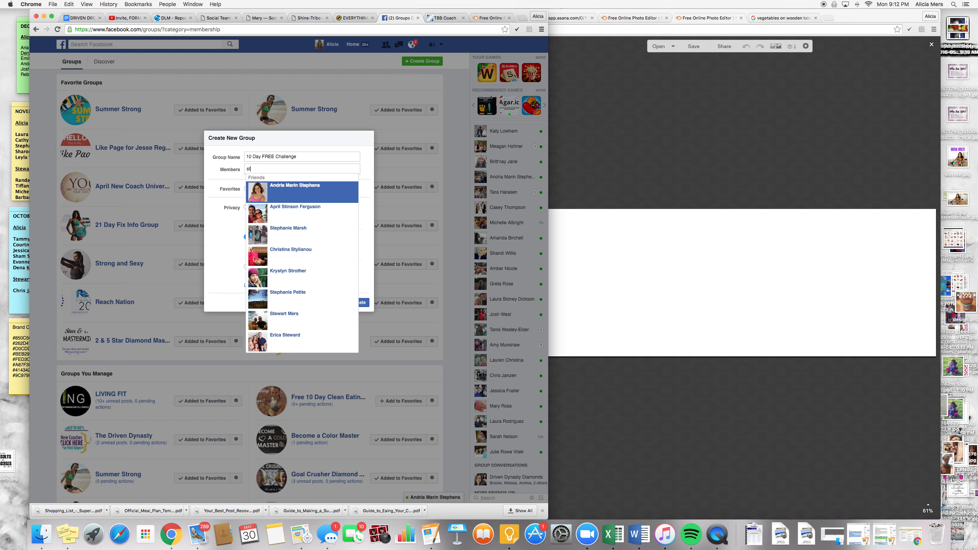
pyautogui.write('we')
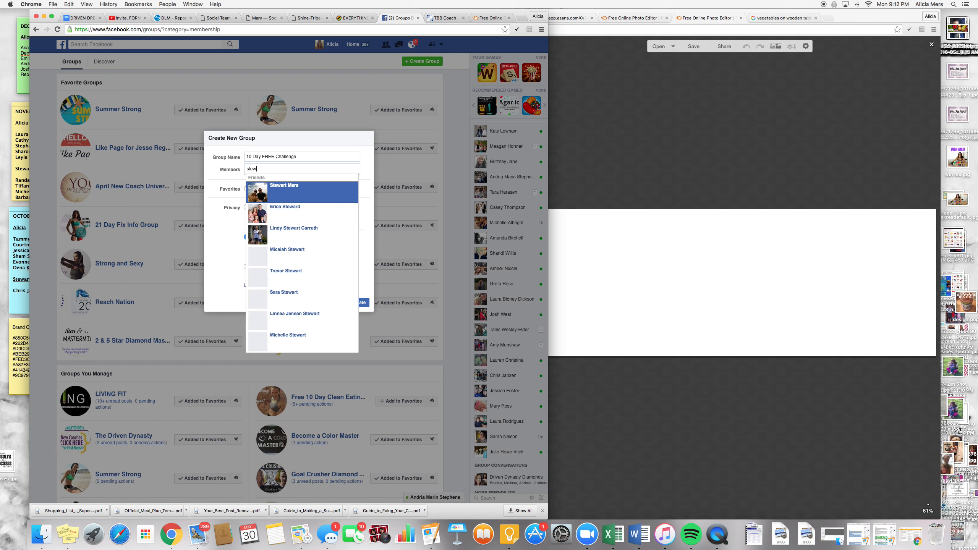
pyautogui.click(286, 187)
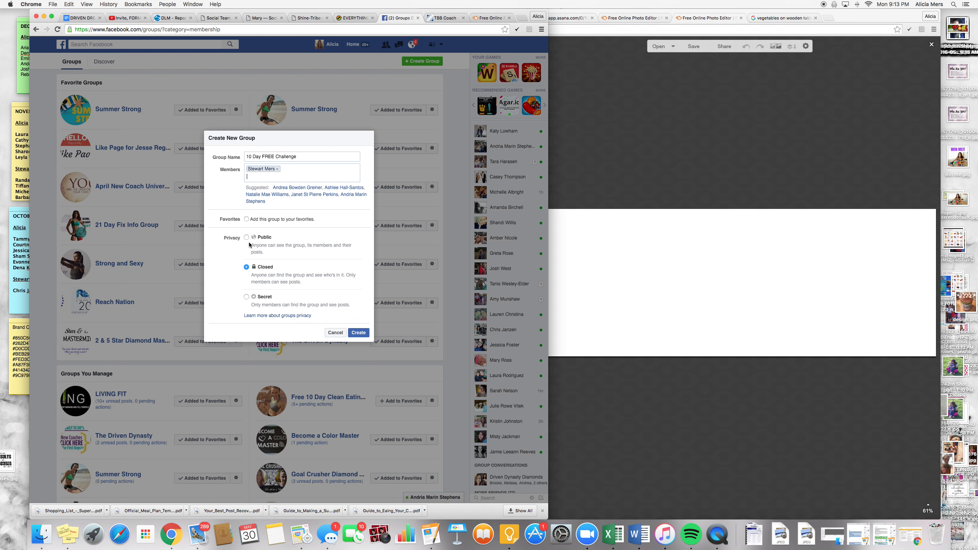
pyautogui.click(361, 333)
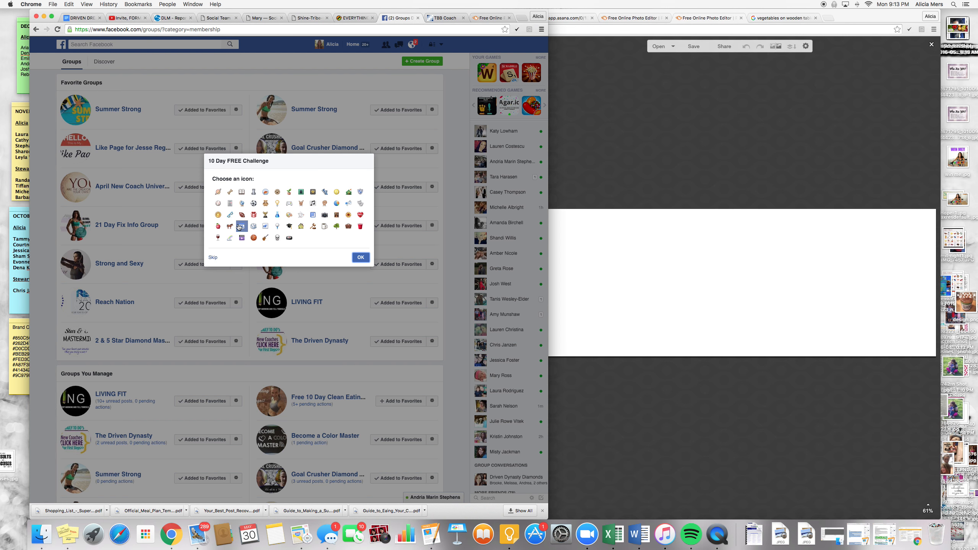
pyautogui.click(218, 228)
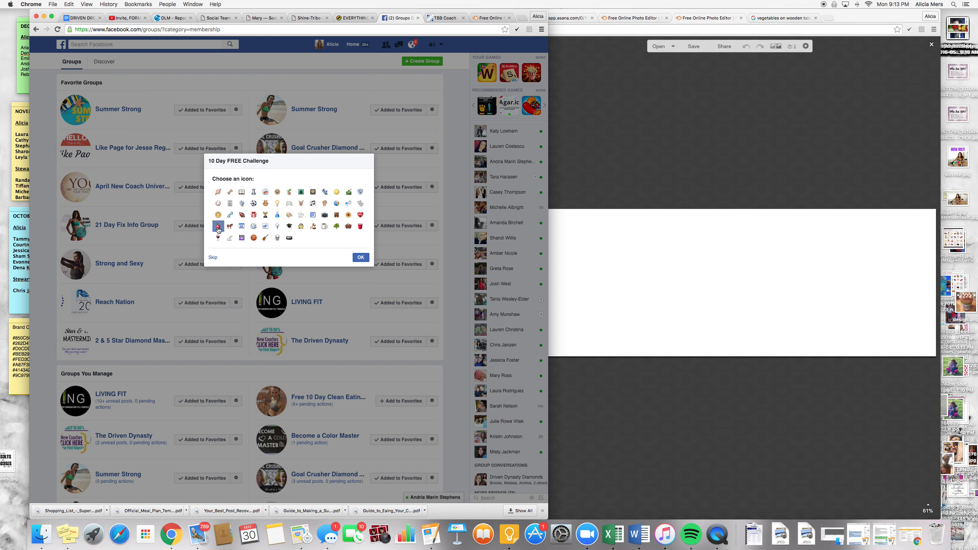
pyautogui.click(361, 258)
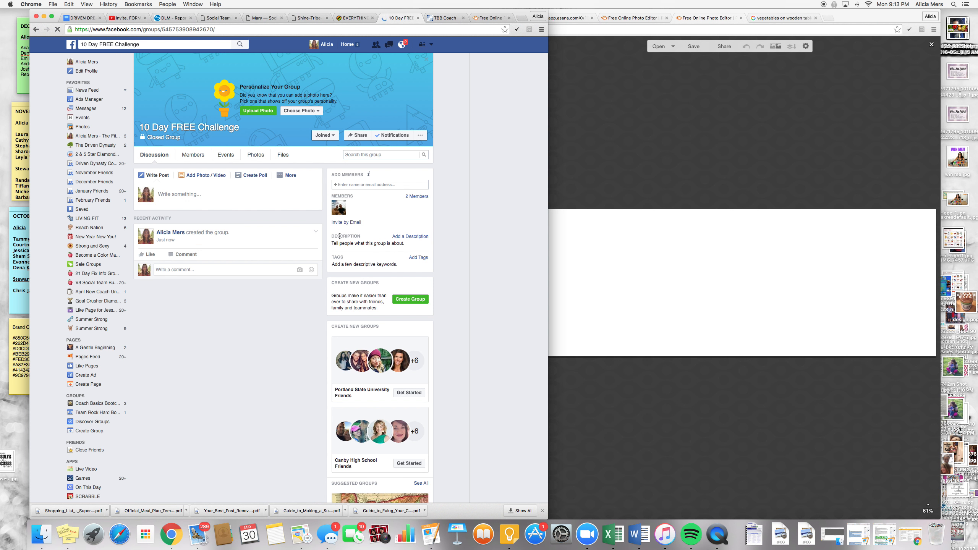
# - Upload the "free challe...er photo.jpg" image as the group's cover photo and save the change
pyautogui.click(254, 112)
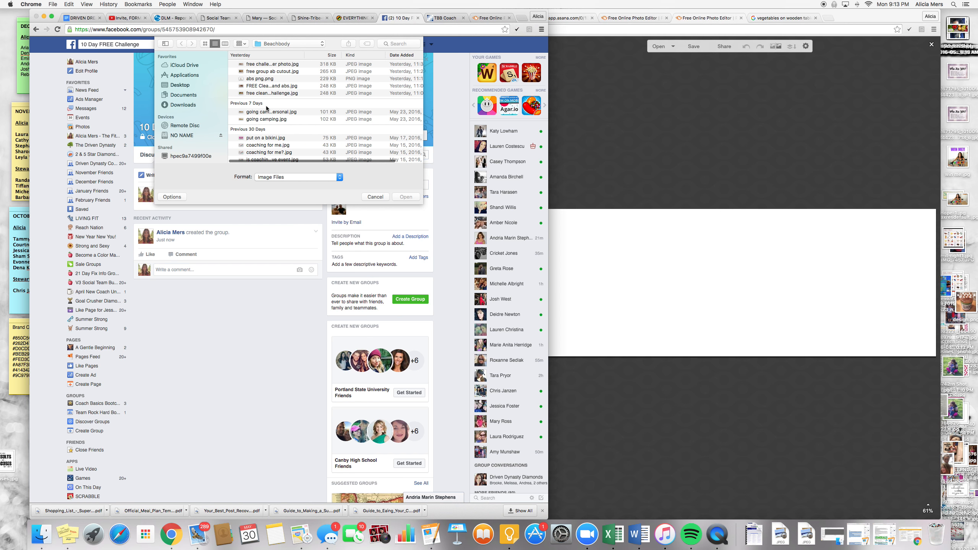
pyautogui.doubleClick(287, 66)
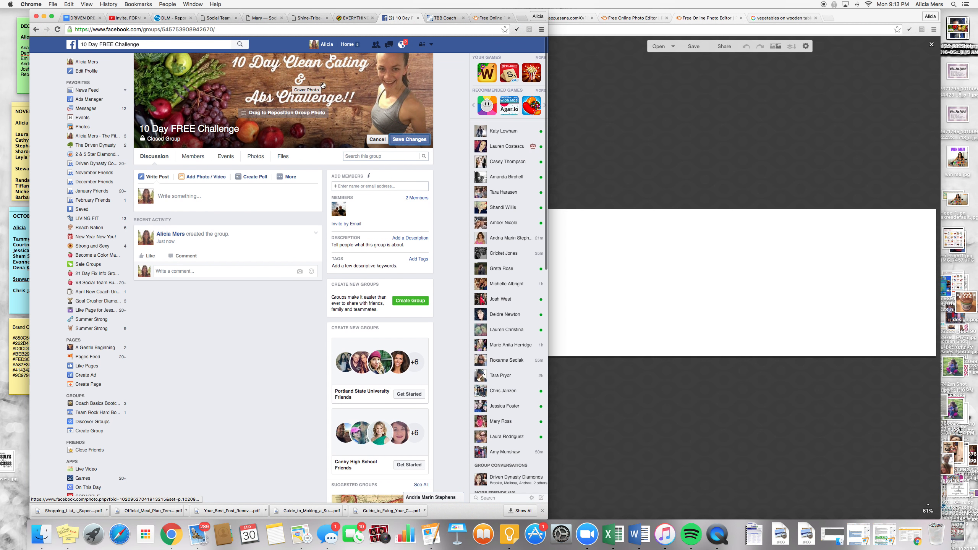
pyautogui.click(419, 138)
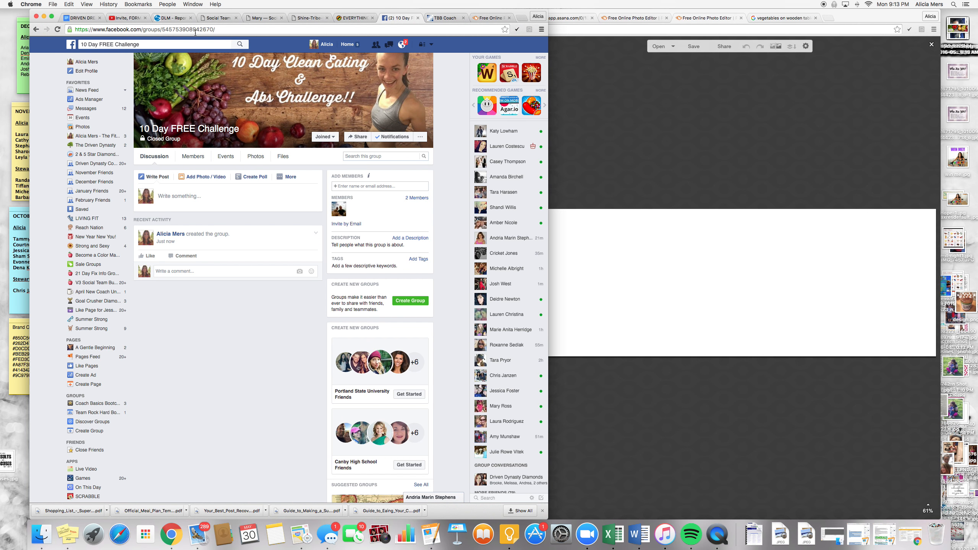
# - Copy the new Facebook group's web address and open bitly.com in place of the vegetable image search
pyautogui.click(196, 31)
pyautogui.press('super+c')
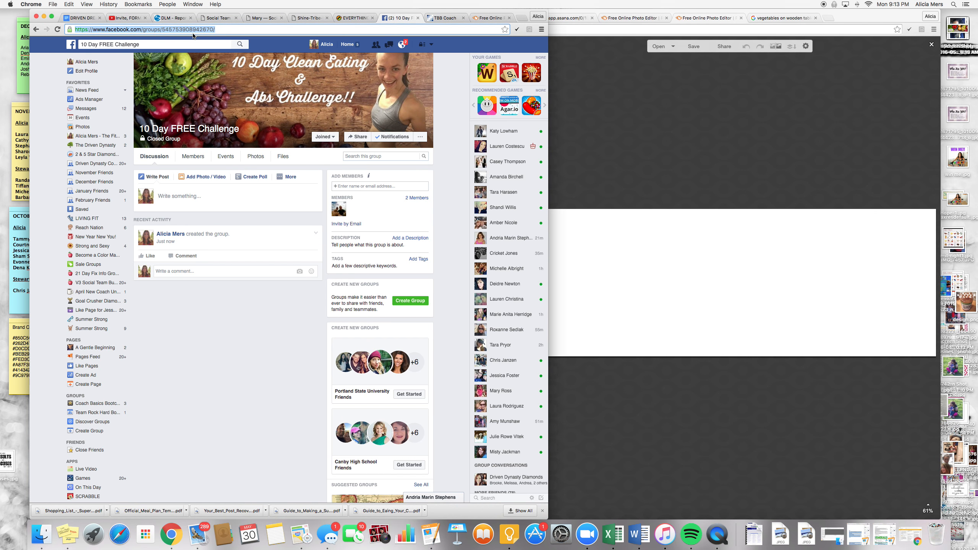
pyautogui.click(755, 143)
pyautogui.click(782, 18)
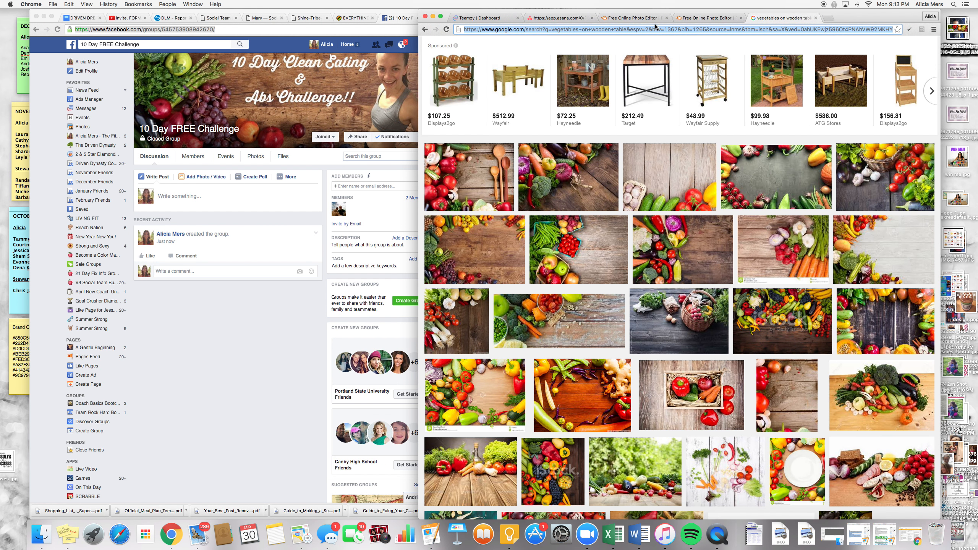
pyautogui.write('bitly.com')
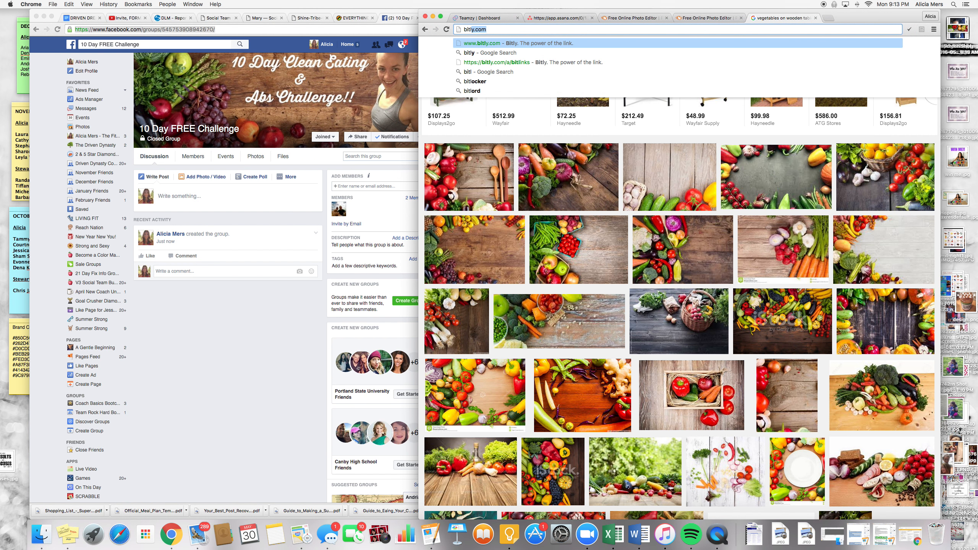
pyautogui.press('Return')
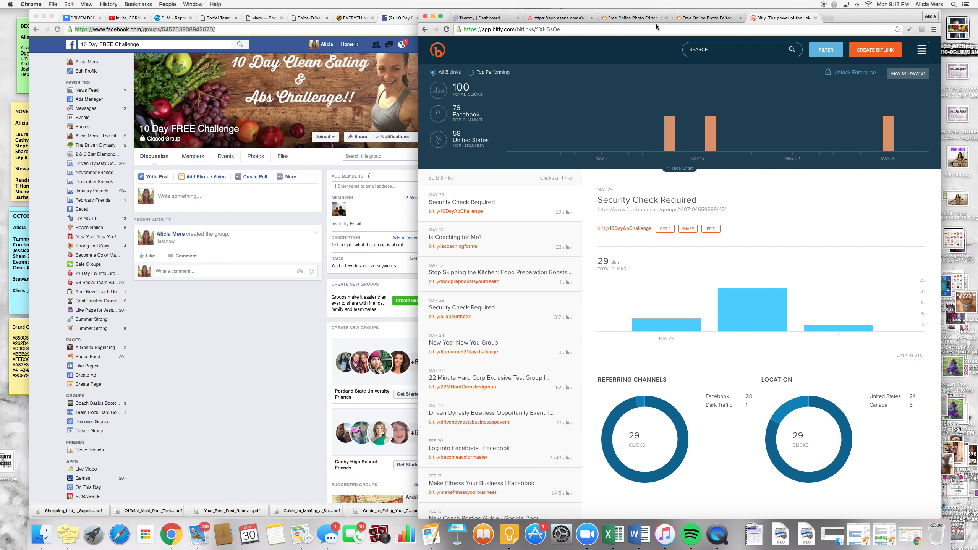
# - Dismiss the Bitly chat message and create a new Bitlink from the copied group address
pyautogui.click(924, 142)
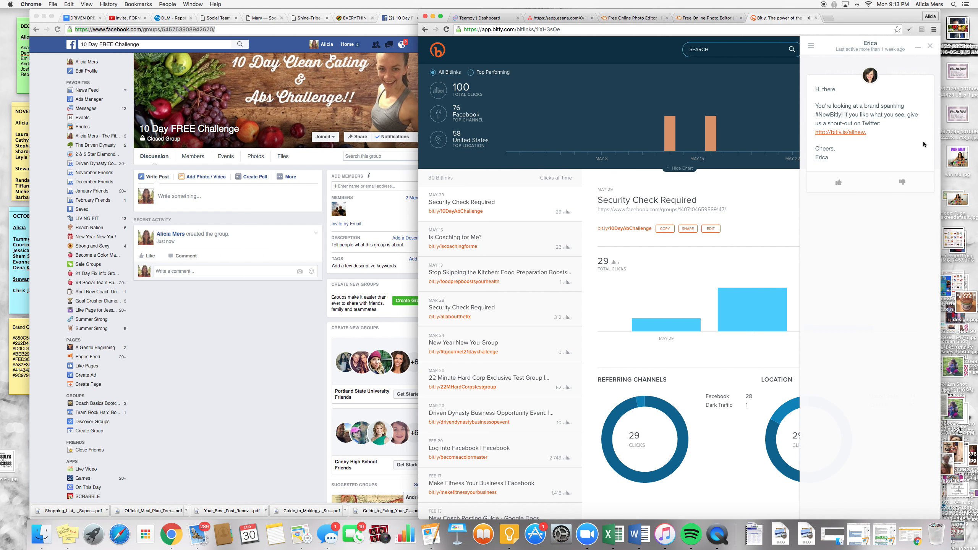
pyautogui.click(930, 48)
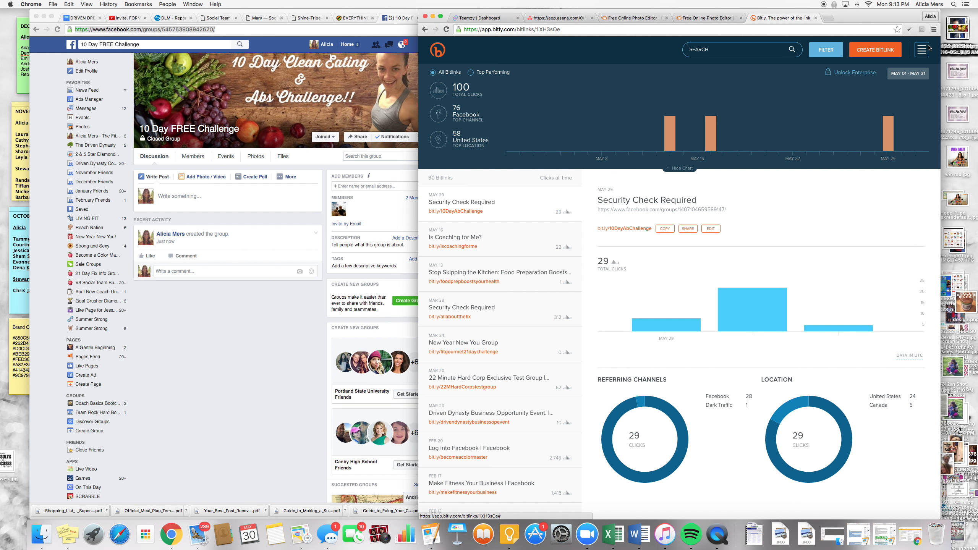
pyautogui.click(876, 52)
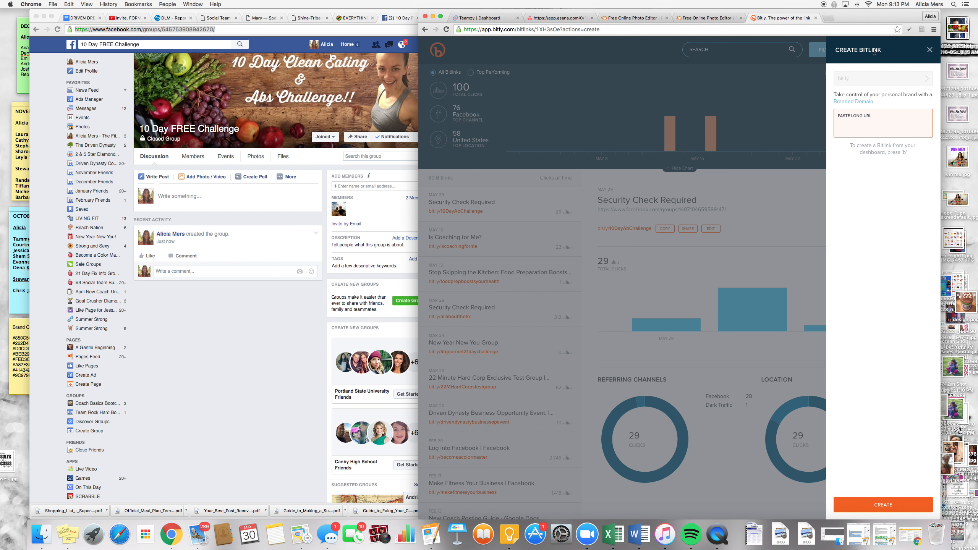
pyautogui.press('super+v')
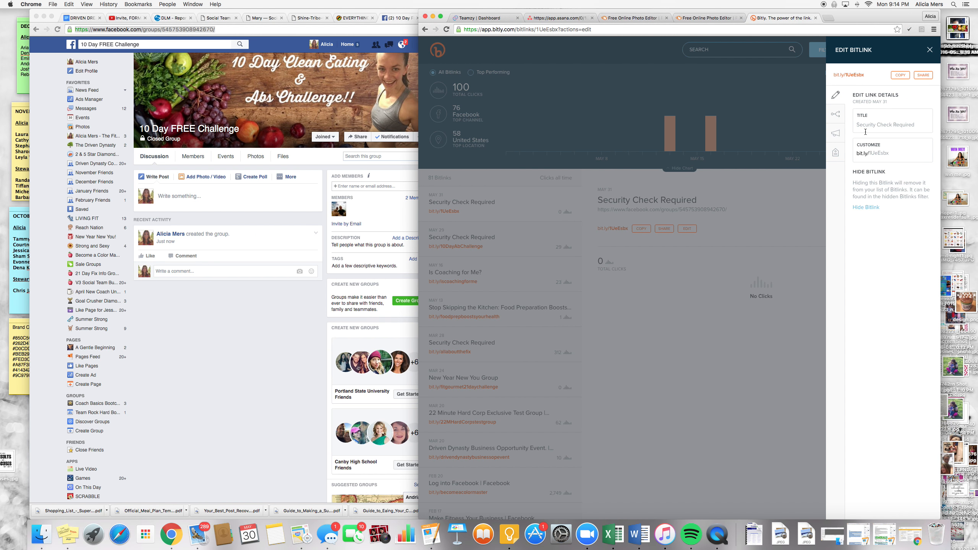
# - Try to name the Bitlink by adding "10daychallenge" to its title and saving
pyautogui.click(878, 154)
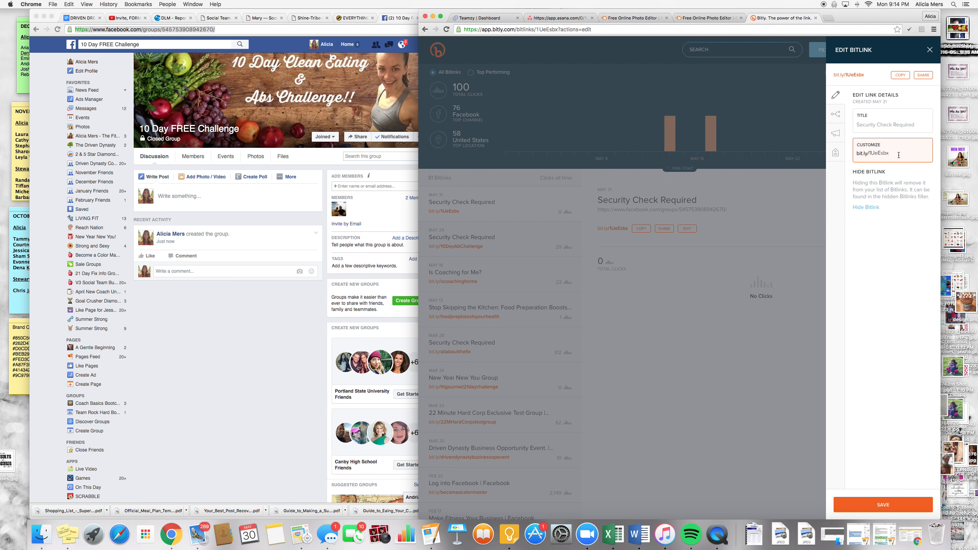
pyautogui.click(877, 117)
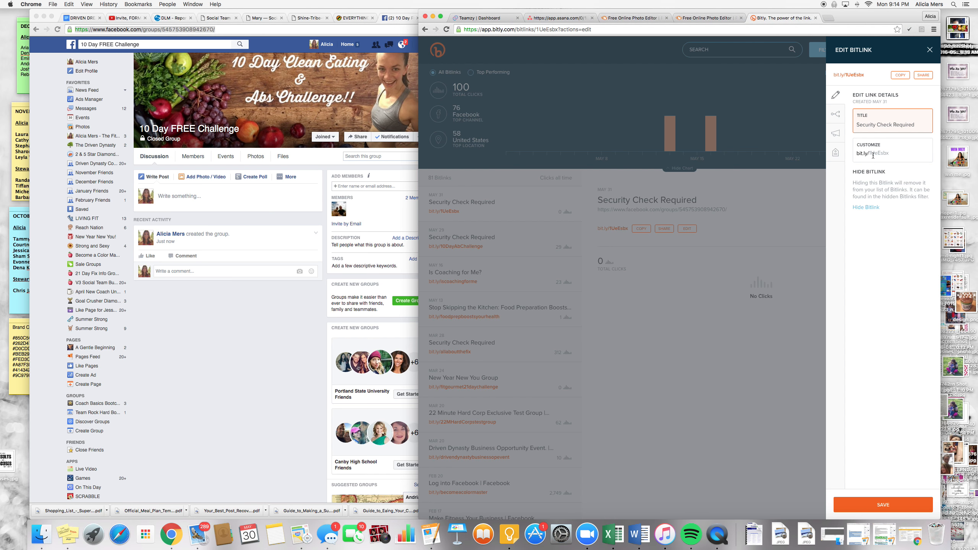
pyautogui.click(887, 154)
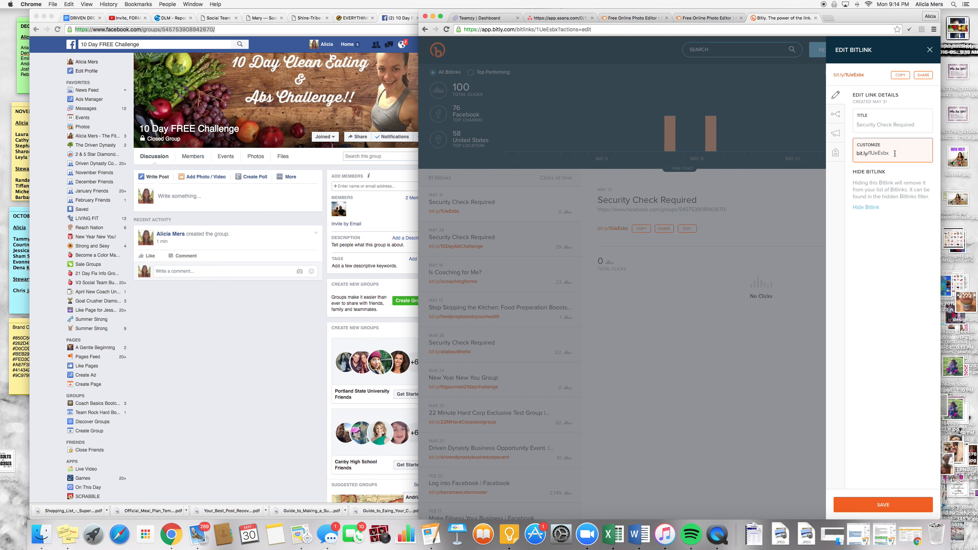
pyautogui.click(880, 118)
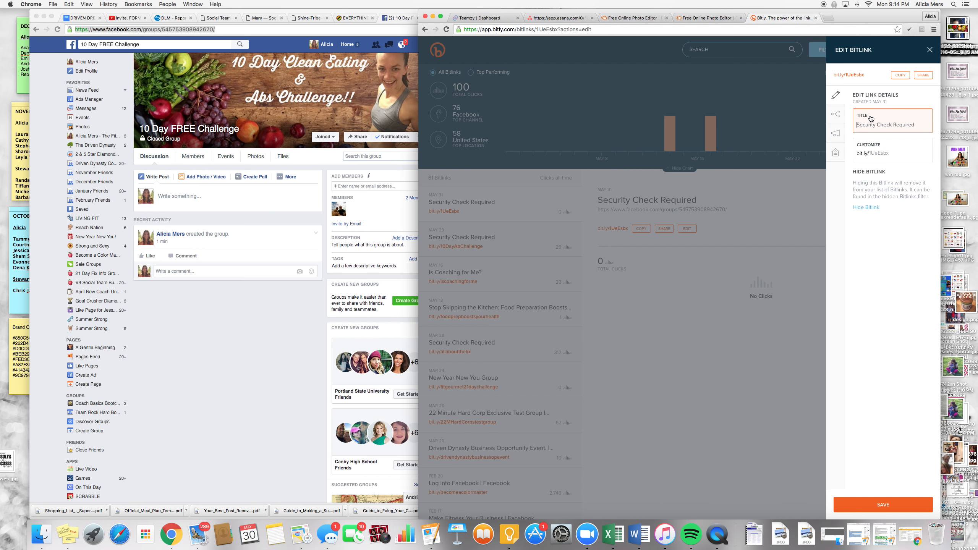
pyautogui.write('10daychallenge')
pyautogui.press('Return')
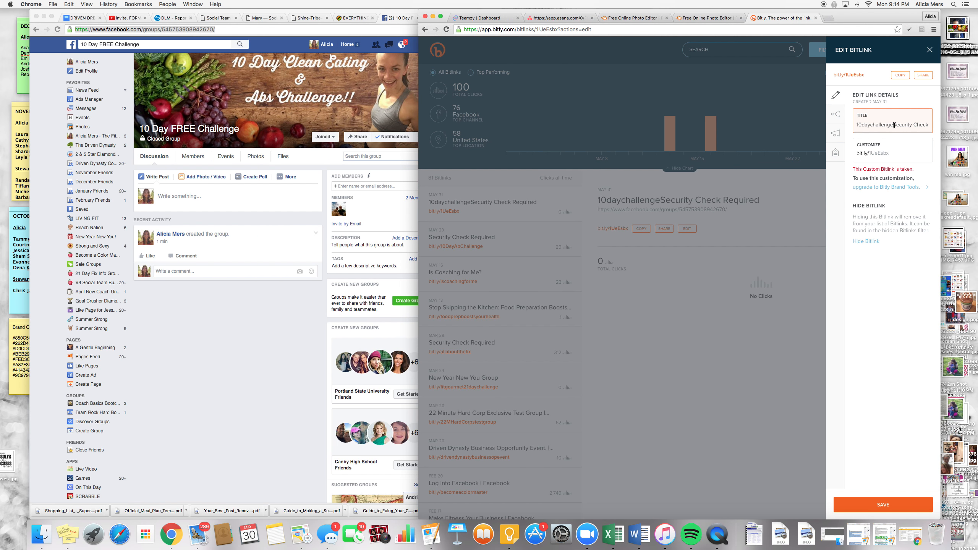
# - Replace "10daychallenge" in the Bitlink's title with "FREE10dayChallenge" and save it
pyautogui.moveTo(893, 124); pyautogui.dragTo(856, 127)
pyautogui.write('FREE10dayChallne')
pyautogui.press('BackSpace')
pyautogui.press('BackSpace')
pyautogui.write('enge')
pyautogui.press('Return')
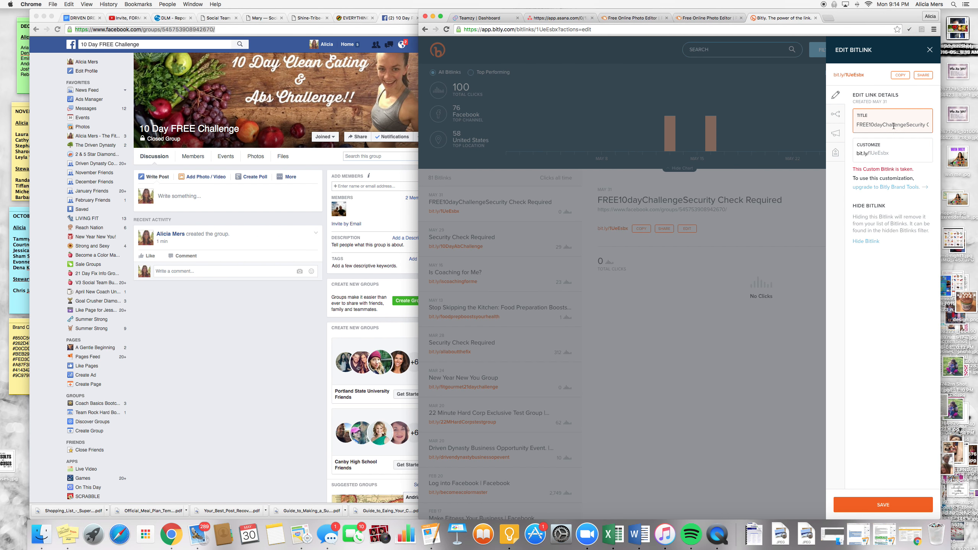
# - Clear the Bitlink's title entry and try to save "10dayabchallenge" as the custom link ending
pyautogui.moveTo(907, 125); pyautogui.dragTo(841, 125)
pyautogui.press('BackSpace')
pyautogui.click(886, 154)
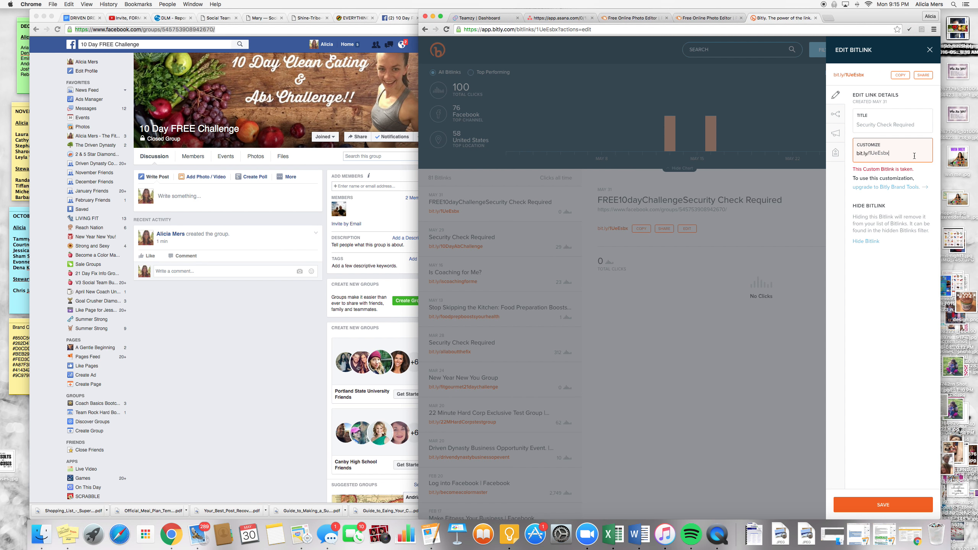
pyautogui.press('BackSpace')
pyautogui.press('BackSpace')
pyautogui.press('BackSpace')
pyautogui.press('BackSpace')
pyautogui.press('BackSpace')
pyautogui.press('BackSpace')
pyautogui.write('10dayabchalleng')
pyautogui.press('Return')
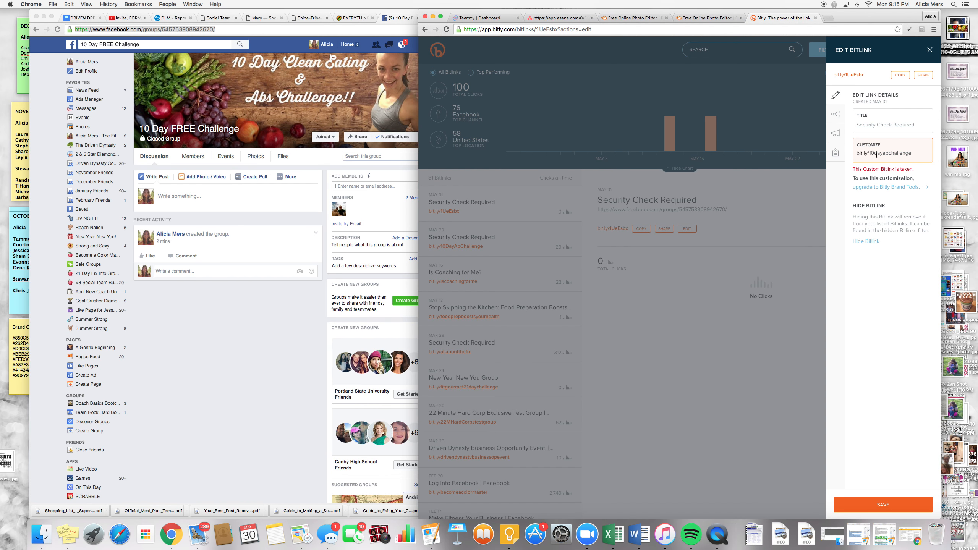
# - Clear the custom link ending and close the Bitly page
pyautogui.moveTo(869, 154); pyautogui.dragTo(914, 155)
pyautogui.press('BackSpace')
pyautogui.click(862, 116)
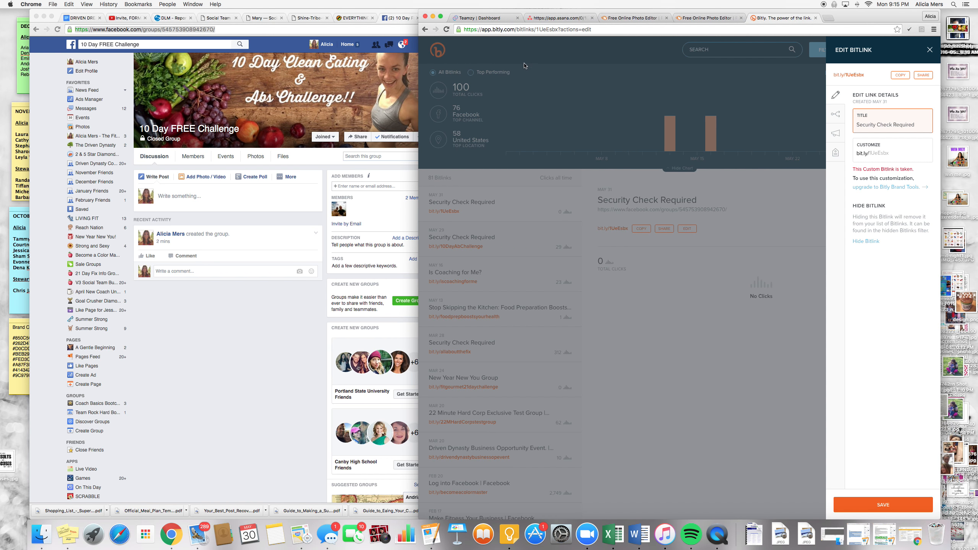
pyautogui.click(816, 18)
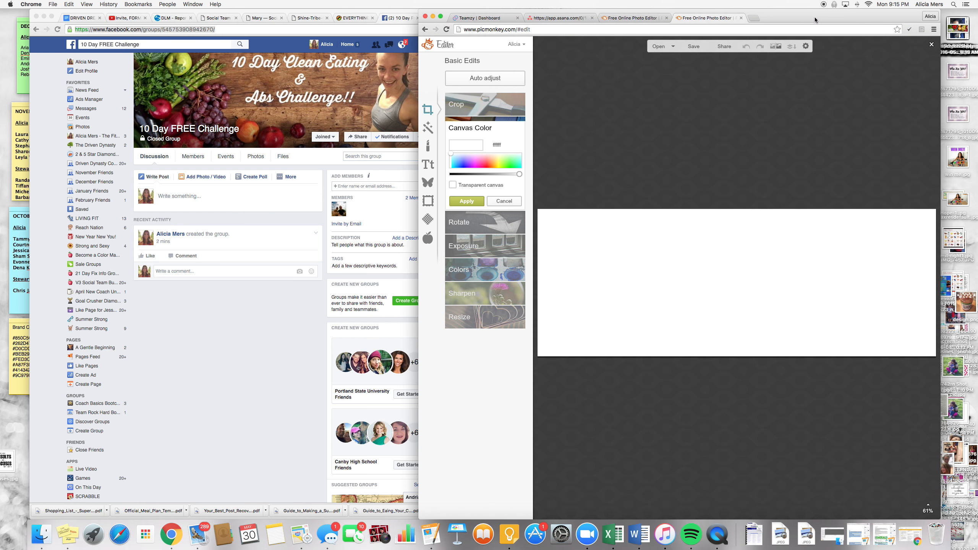
# - Return to the Facebook window and start a new public event from the Events page
pyautogui.click(264, 196)
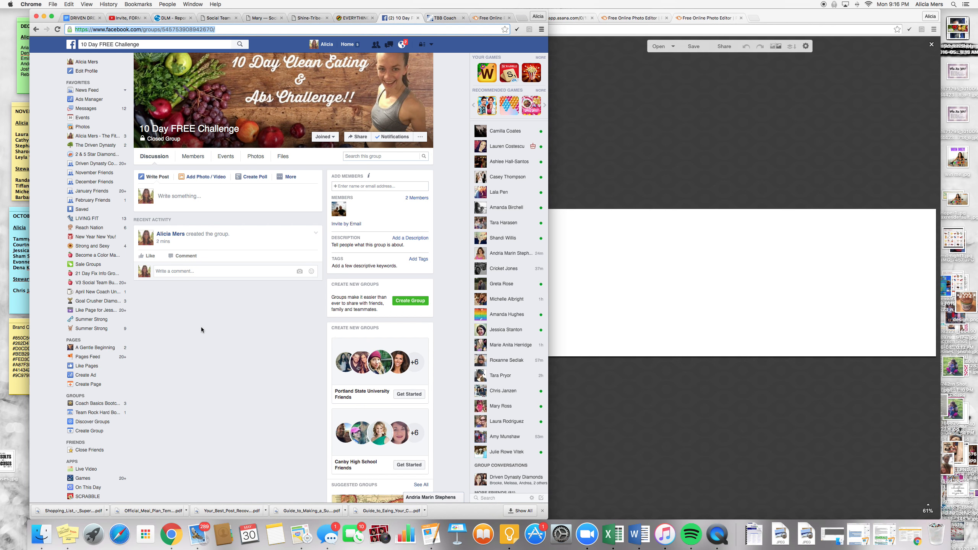
pyautogui.scroll(3, 201, 328)
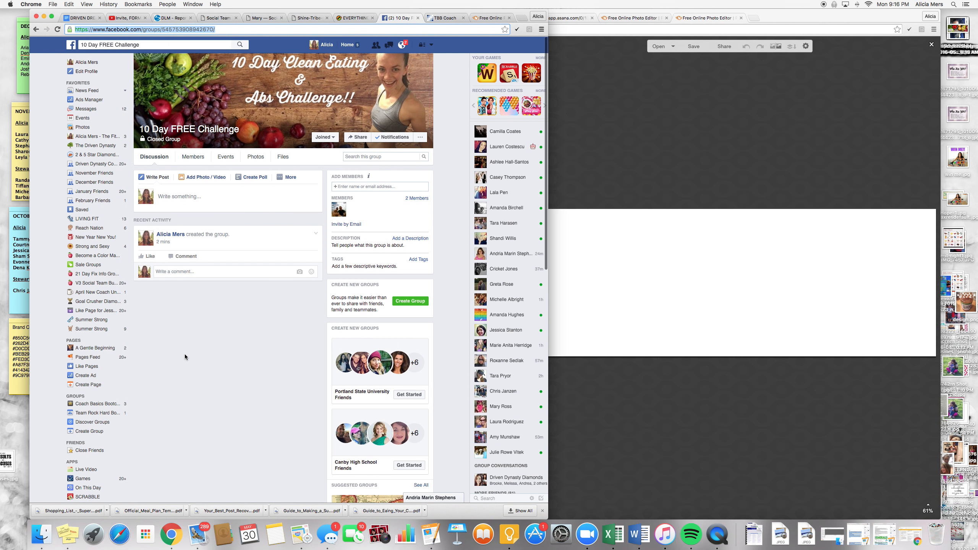
pyautogui.click(85, 118)
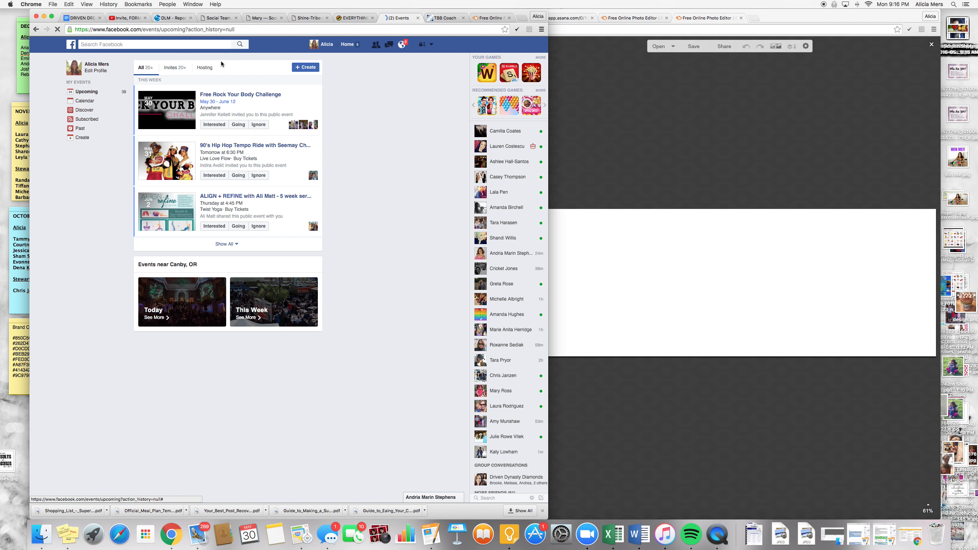
pyautogui.click(299, 69)
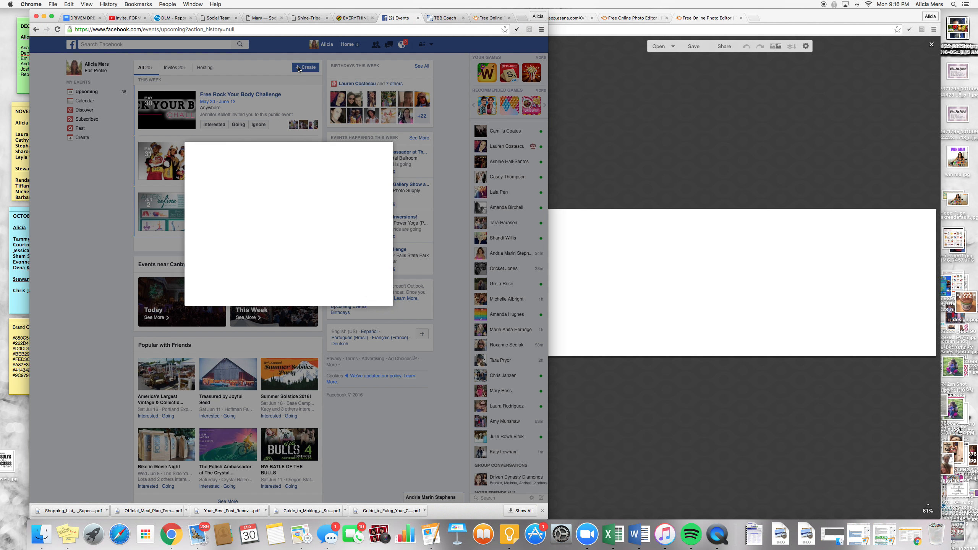
pyautogui.click(225, 150)
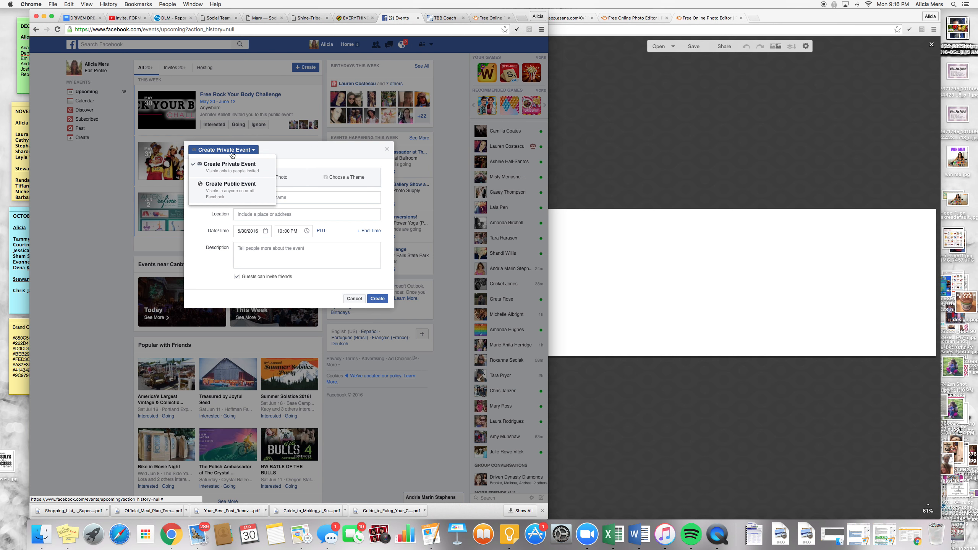
pyautogui.click(231, 195)
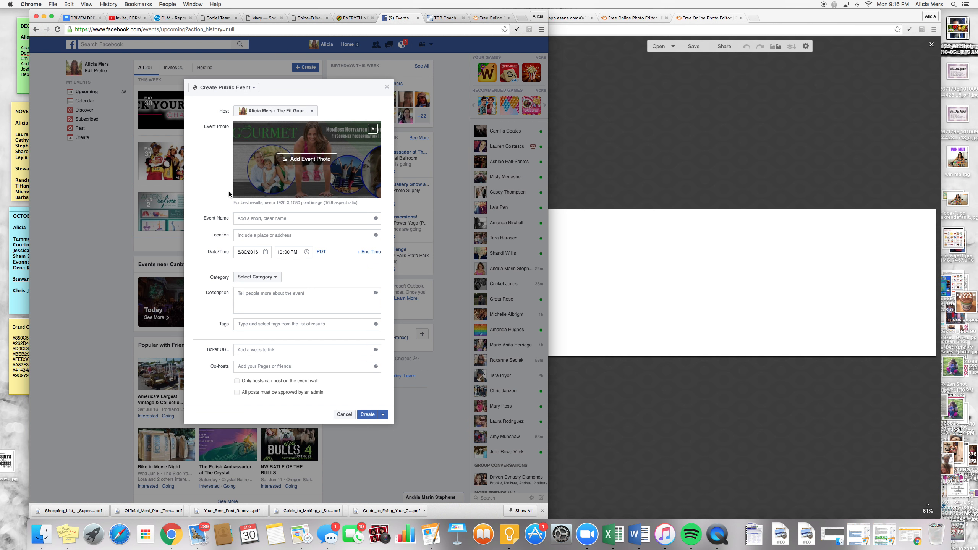
# - Set the personal profile as the event host and upload "free challe...er photo.jpg" as the event photo
pyautogui.click(310, 112)
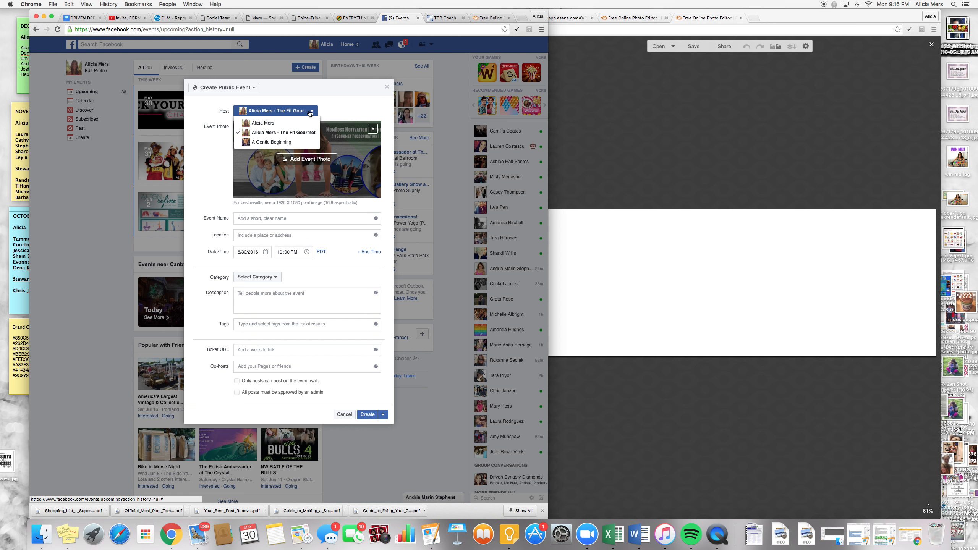
pyautogui.click(270, 123)
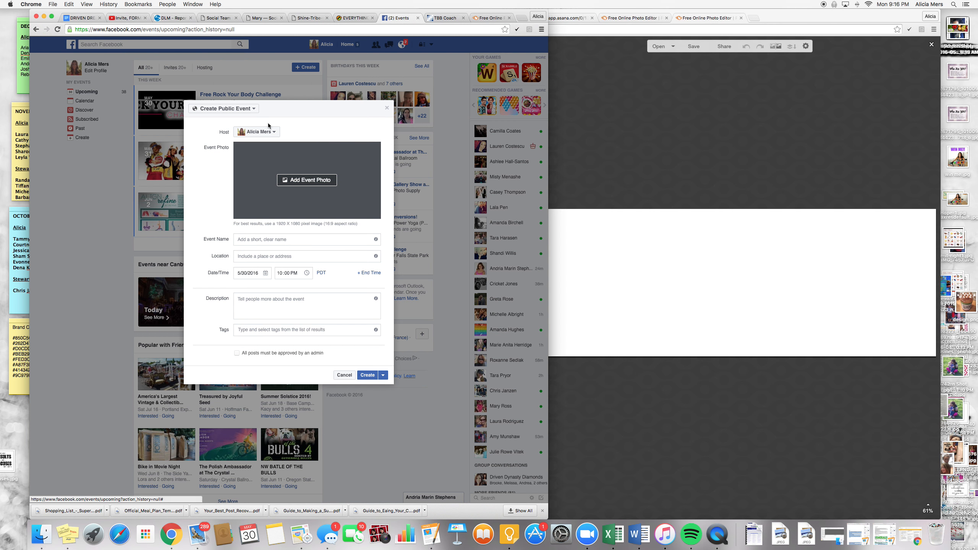
pyautogui.click(310, 181)
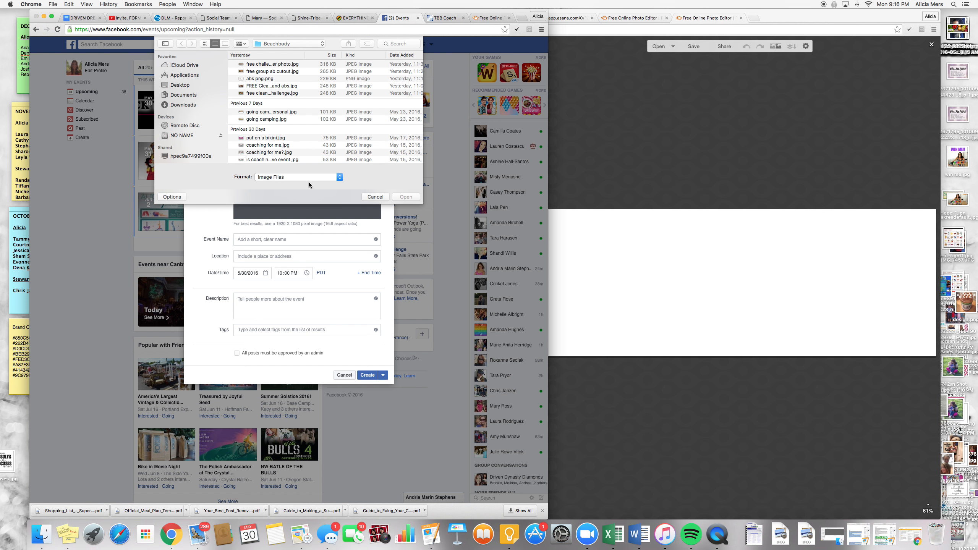
pyautogui.doubleClick(262, 64)
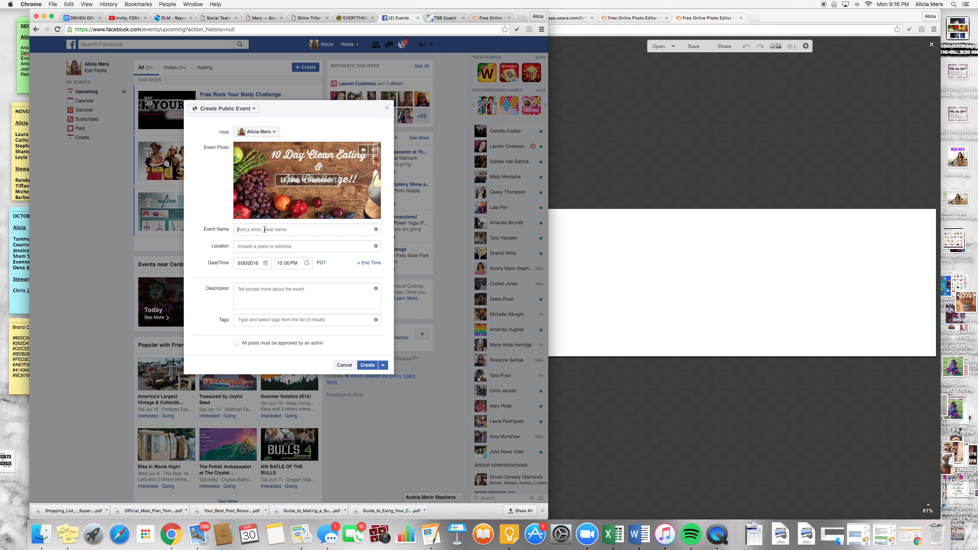
# - Name the event "Free 10 Day Ab Challenge" and set its location to "In Your Home"
pyautogui.write('Free 10 Day Ab Challenge')
pyautogui.click(248, 248)
pyautogui.write('In Your Home')
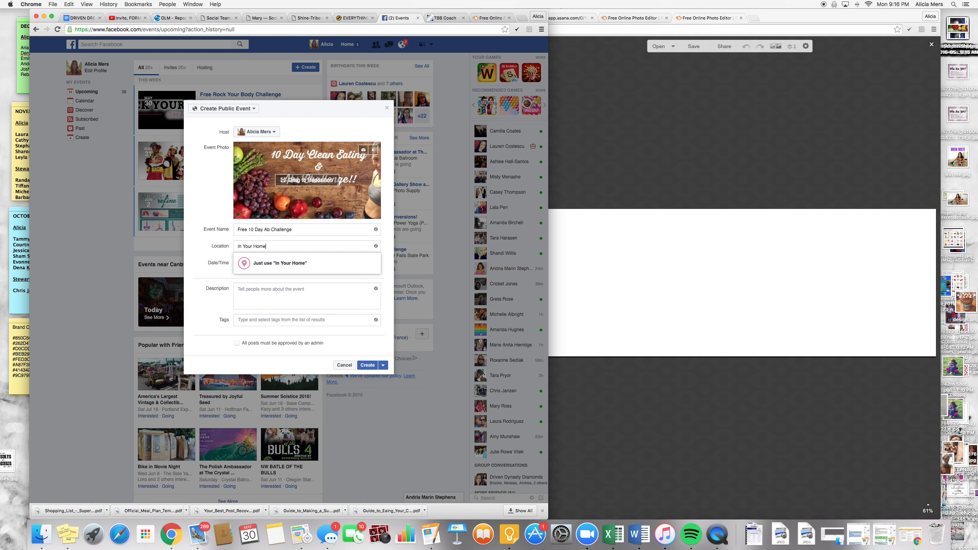
pyautogui.click(207, 277)
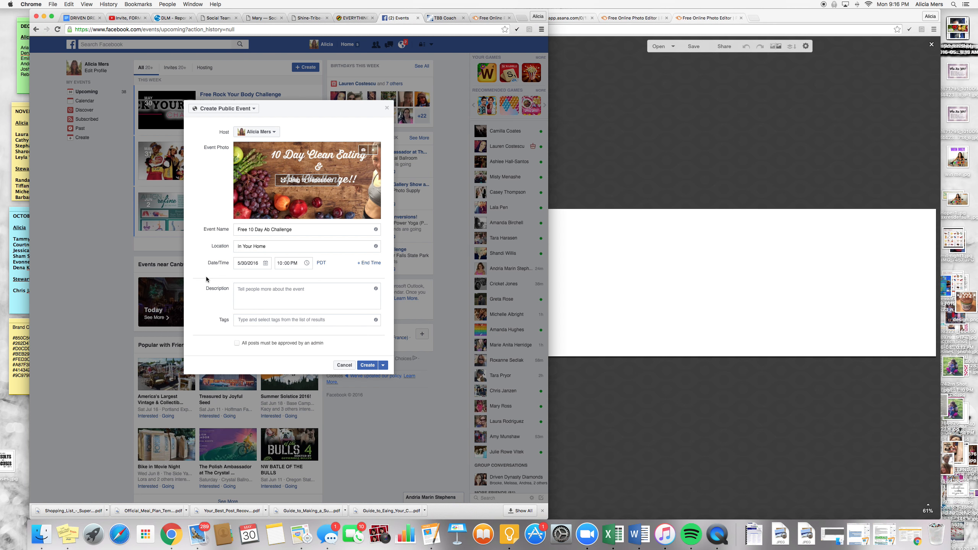
# - Set the event's start to 6/6/2016 at 6:00 AM and add an end time
pyautogui.click(265, 265)
pyautogui.click(315, 277)
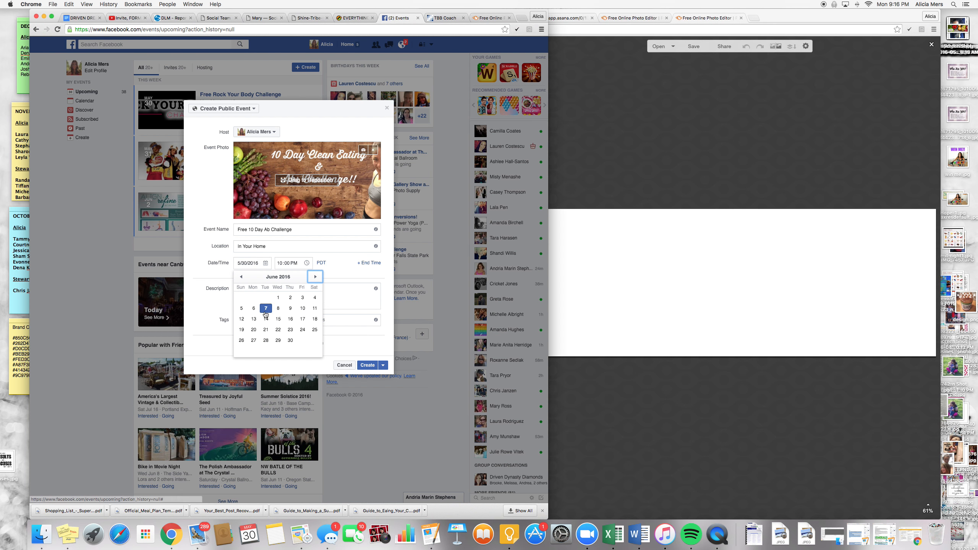
pyautogui.click(254, 309)
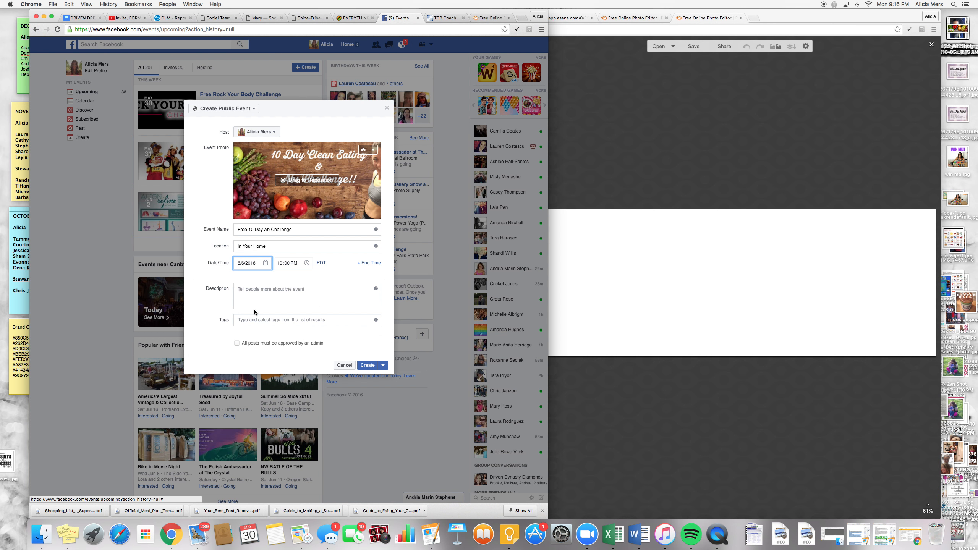
pyautogui.click(279, 265)
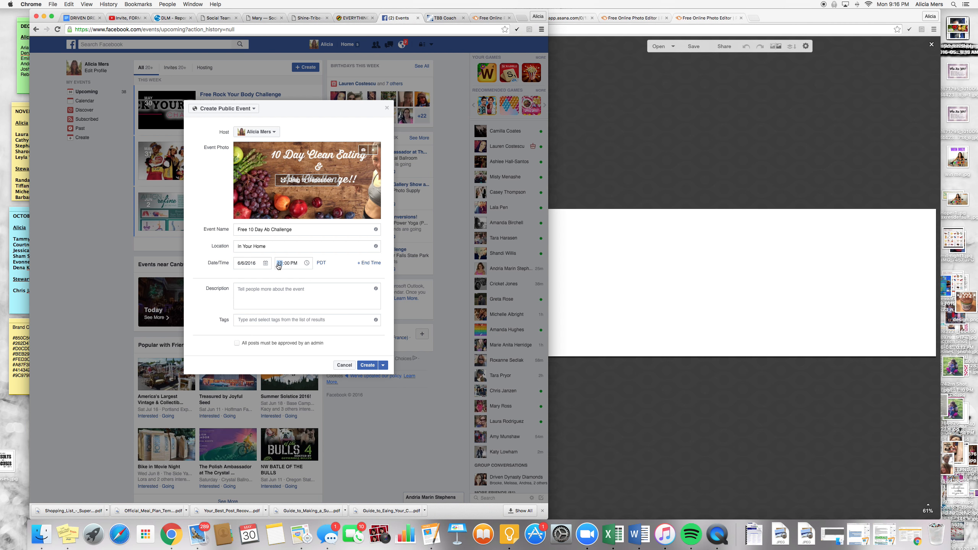
pyautogui.write('6')
pyautogui.press('Tab')
pyautogui.press('Tab')
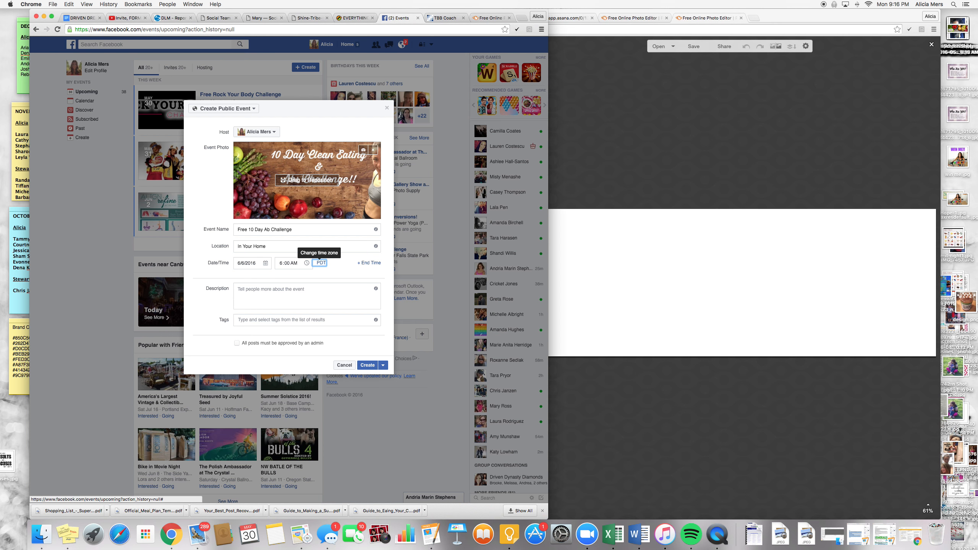
pyautogui.click(364, 264)
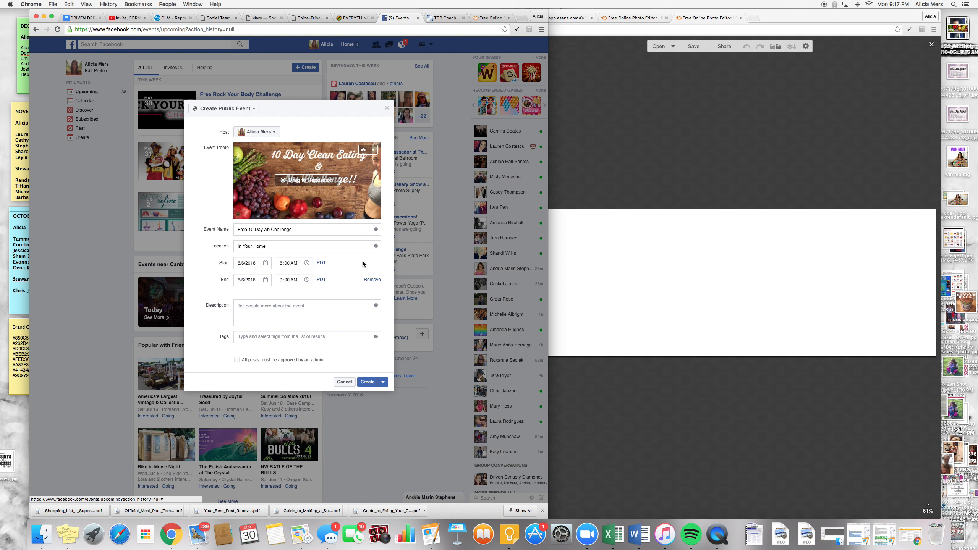
# - Set the event's end to 6/15/2016 at 9:00 PM
pyautogui.click(265, 280)
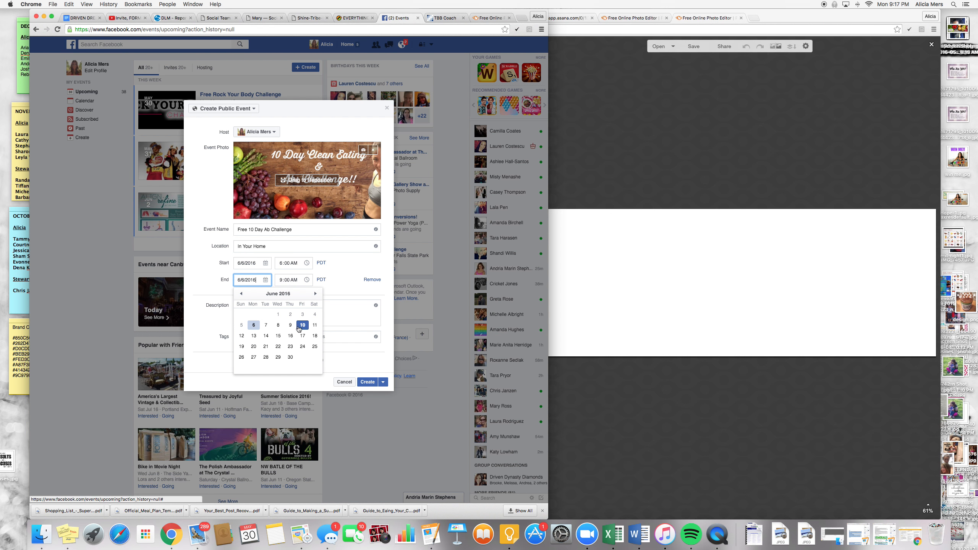
pyautogui.click(279, 335)
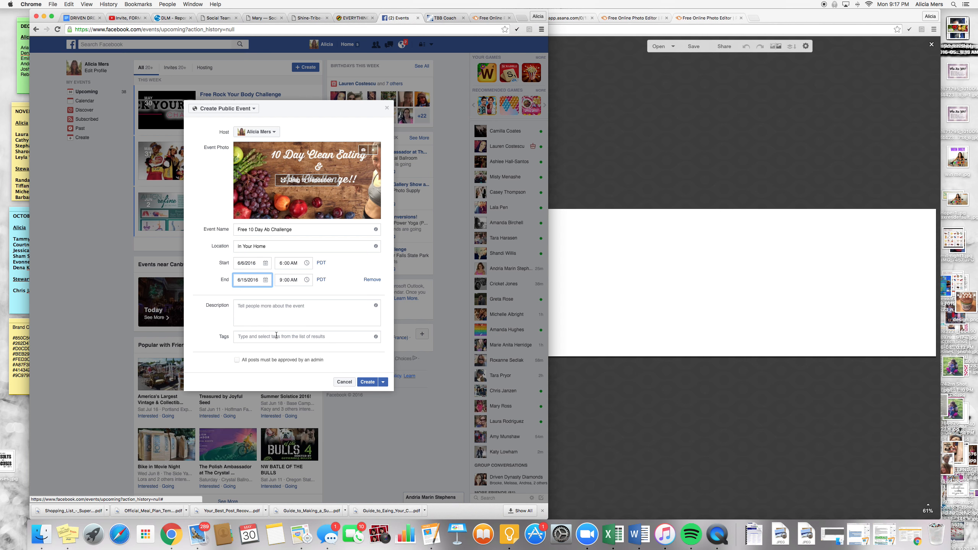
pyautogui.click(295, 280)
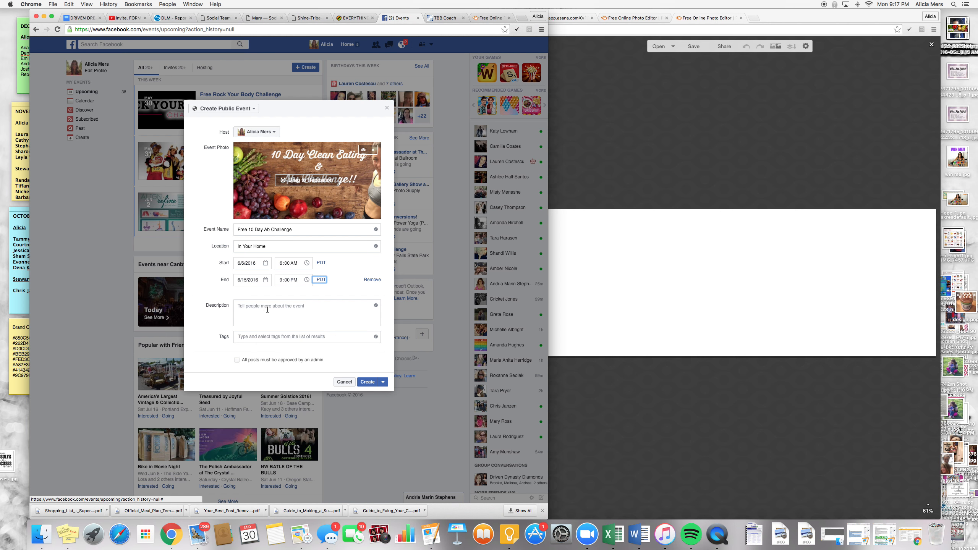
# - Load facebook.com in the second browser window and open The Fit Gourmet page
pyautogui.click(737, 182)
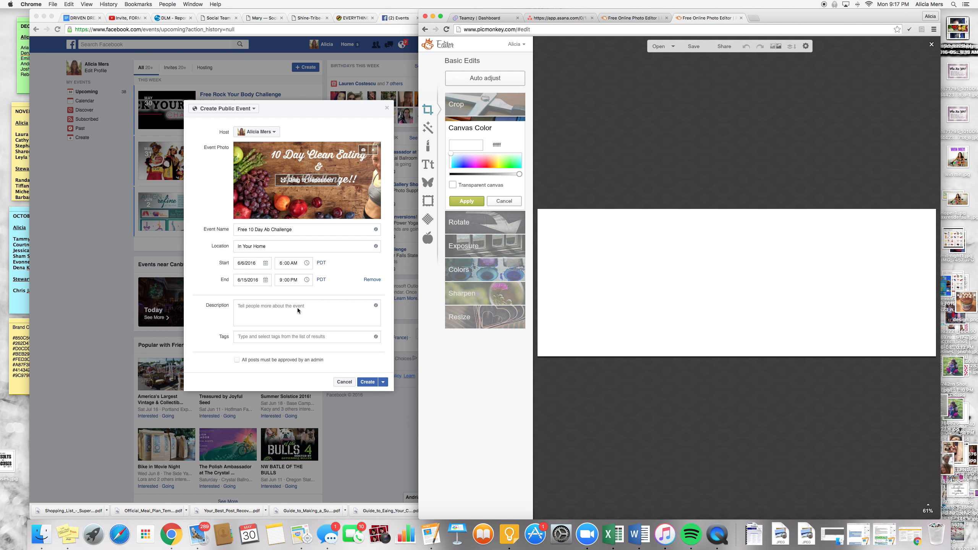
pyautogui.click(252, 308)
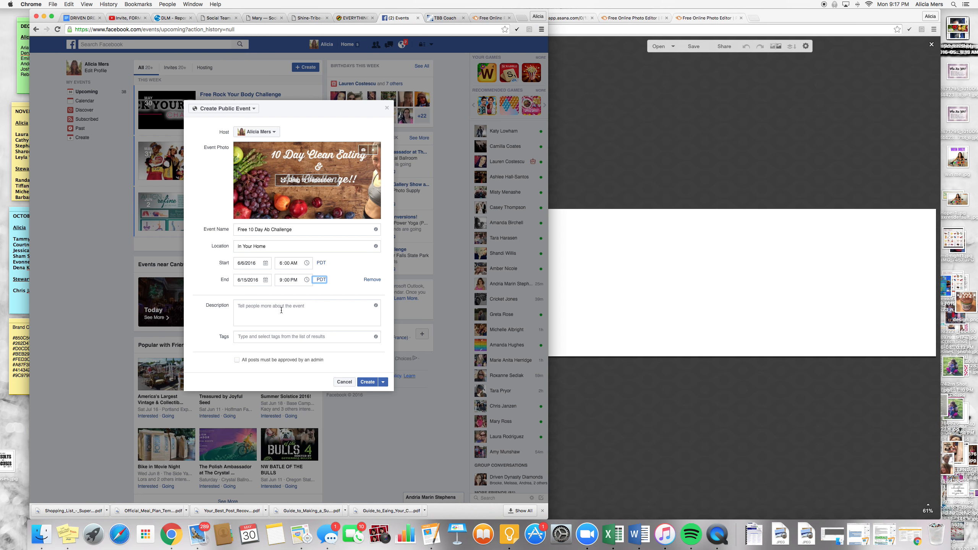
pyautogui.click(300, 308)
pyautogui.click(683, 143)
pyautogui.click(658, 31)
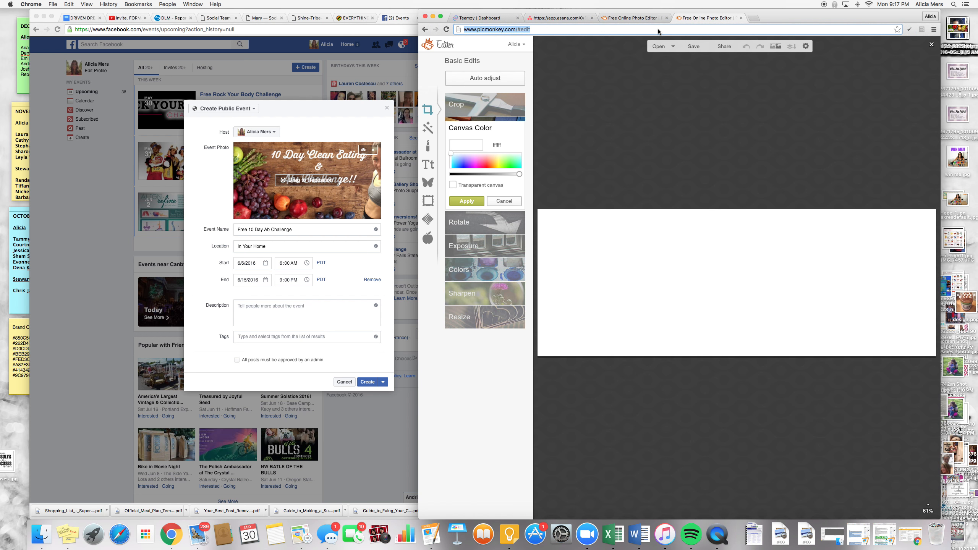
pyautogui.write('facebook.com')
pyautogui.press('Return')
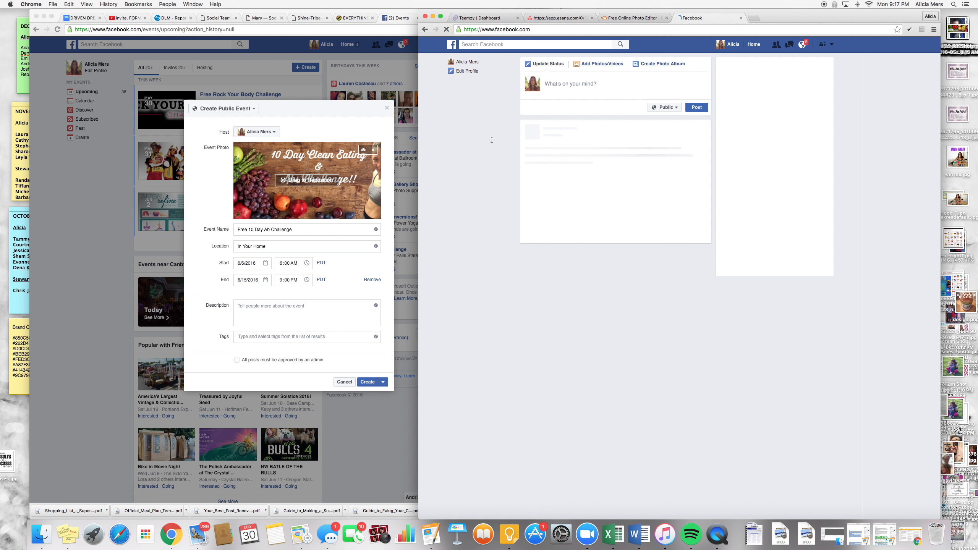
pyautogui.click(482, 137)
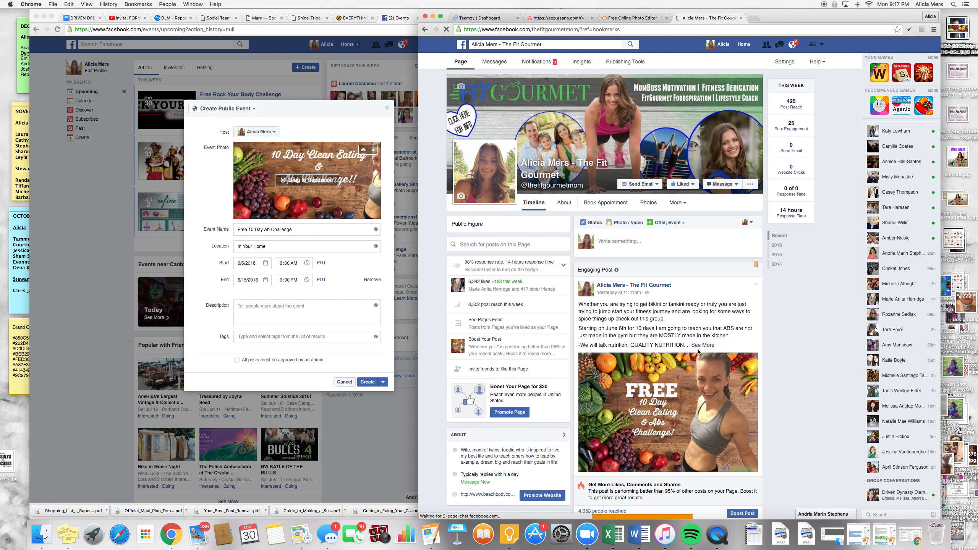
# - Copy the full text of the page's clean eating and abs challenge post into the new event's description
pyautogui.click(702, 346)
pyautogui.scroll(-3, 699, 349)
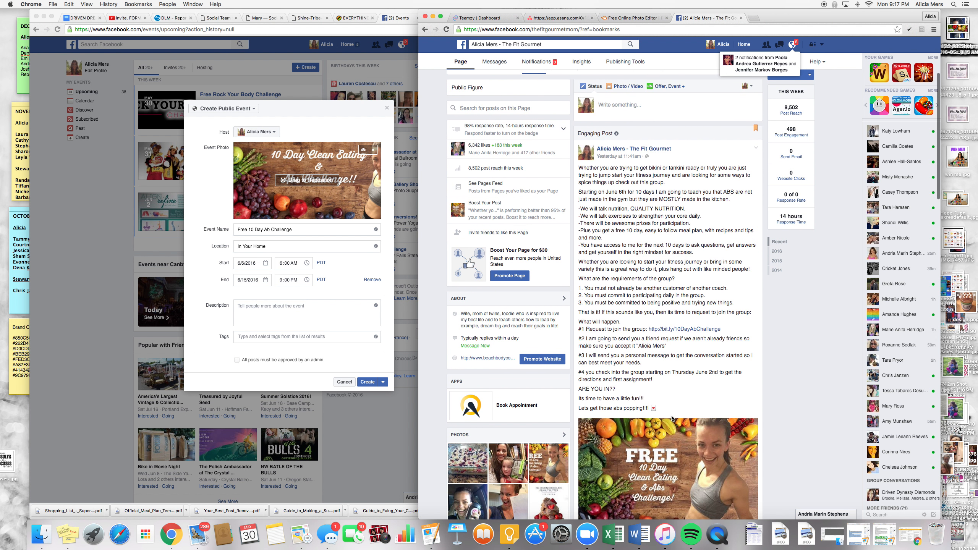
pyautogui.moveTo(579, 168); pyautogui.dragTo(698, 415)
pyautogui.press('super+c')
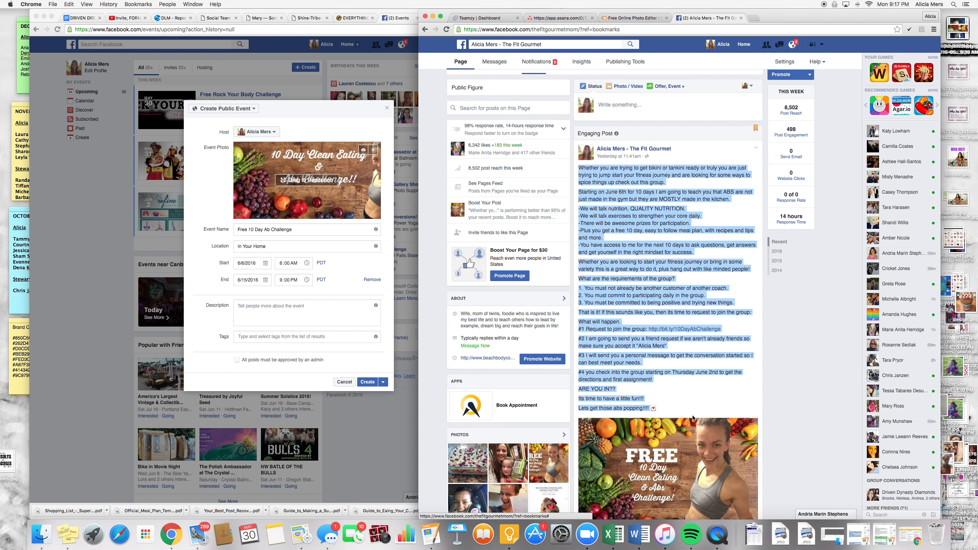
pyautogui.click(249, 308)
pyautogui.press('super+v')
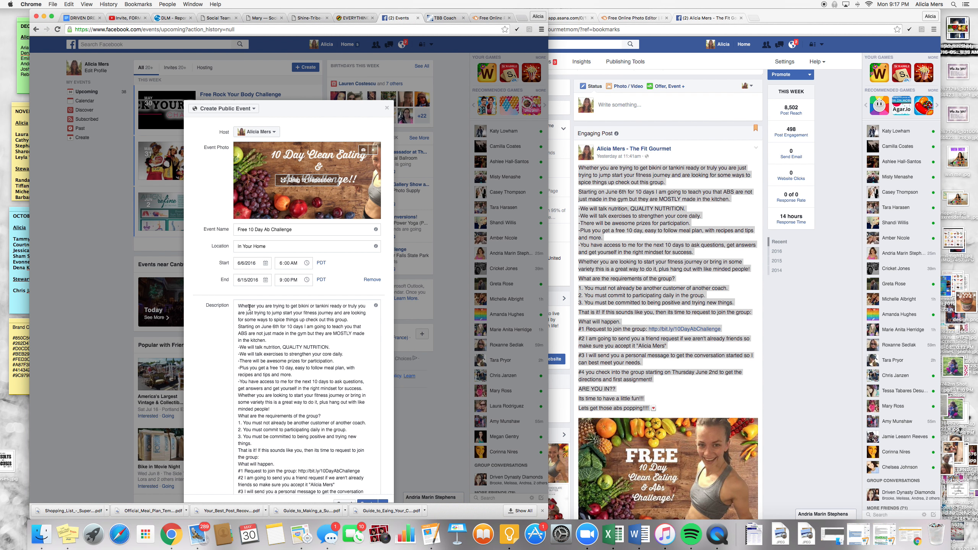
# - Check the bit.ly group link in the pasted description and close the event form without creating the event
pyautogui.scroll(-3, 312, 386)
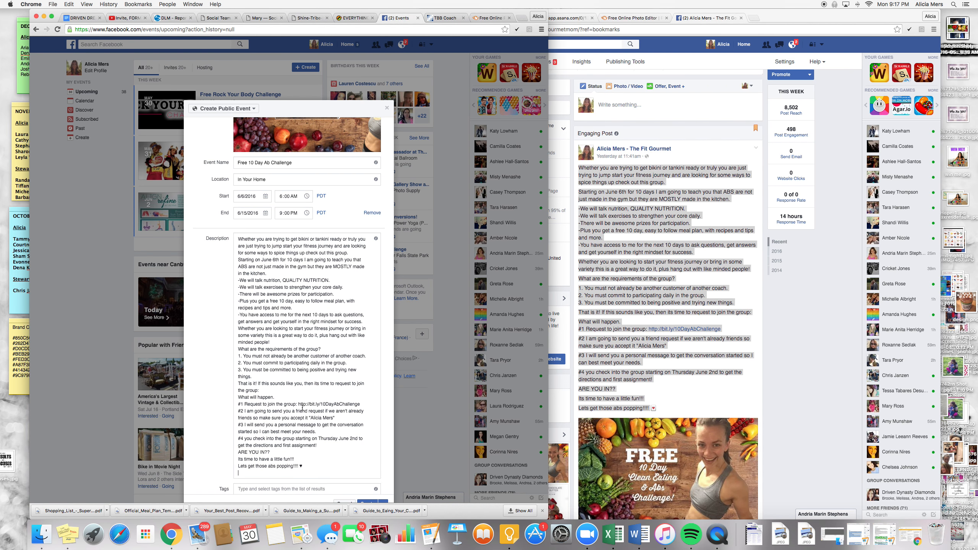
pyautogui.moveTo(299, 406); pyautogui.dragTo(363, 405)
pyautogui.scroll(-3, 320, 417)
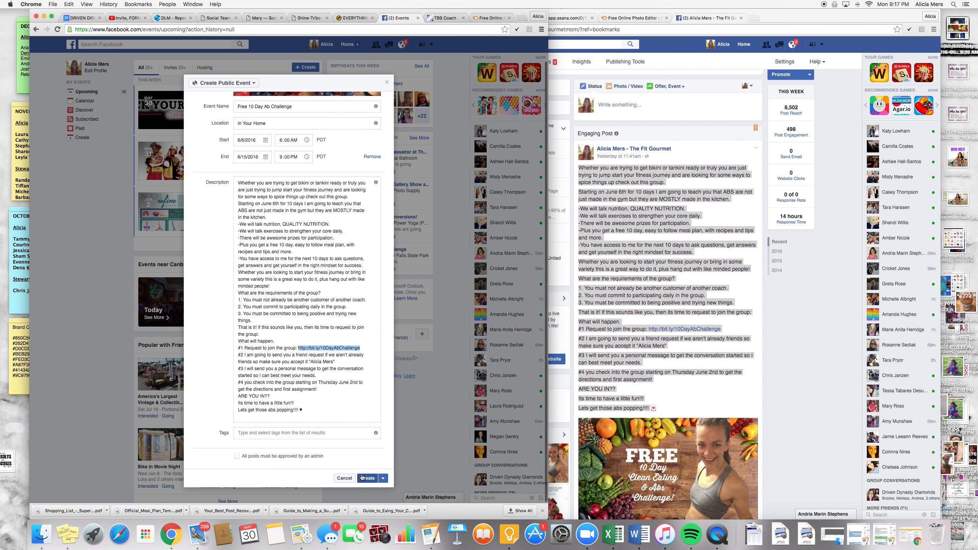
pyautogui.scroll(6, 291, 288)
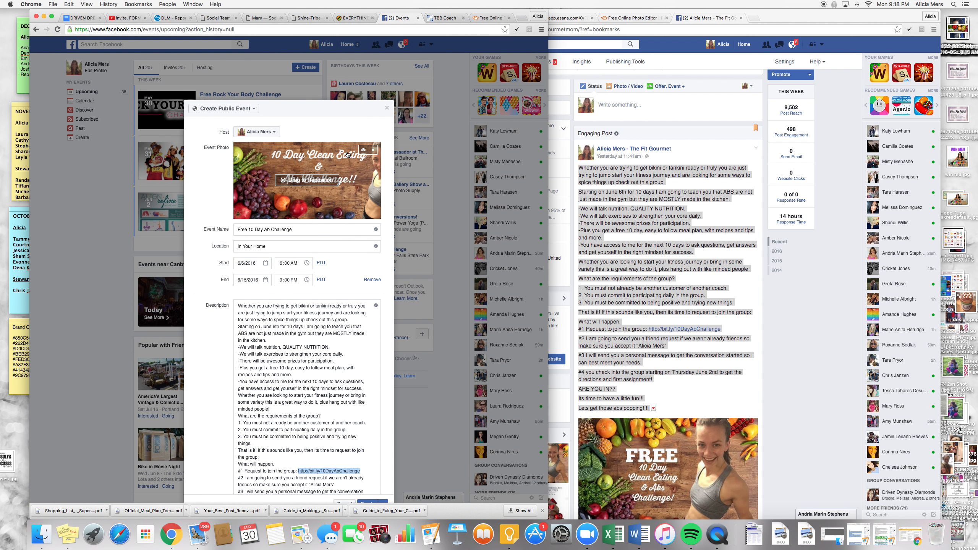
pyautogui.click(387, 108)
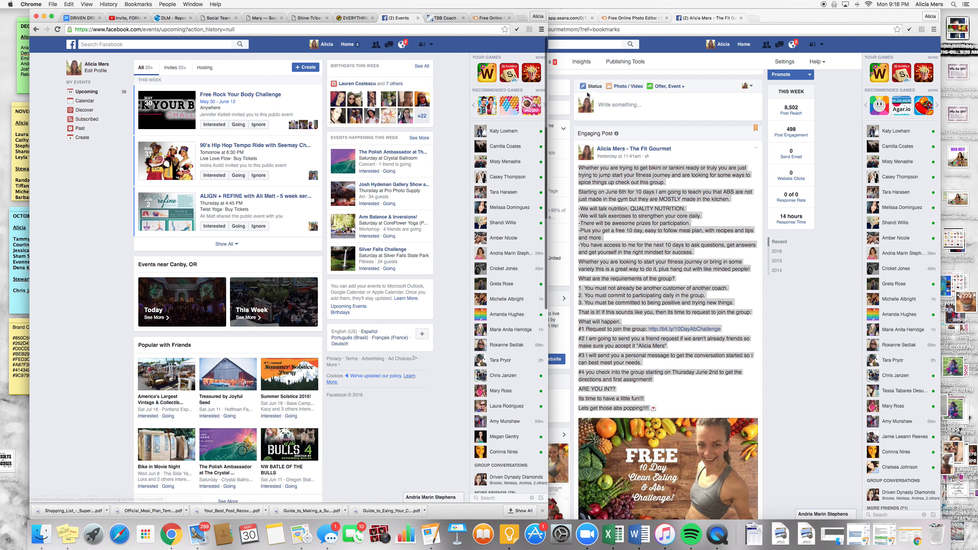
# - Open the "Free 10 Day Clean Eating & Abs Challenge" event from The Fit Gourmet page's events list
pyautogui.click(813, 353)
pyautogui.scroll(5, 810, 353)
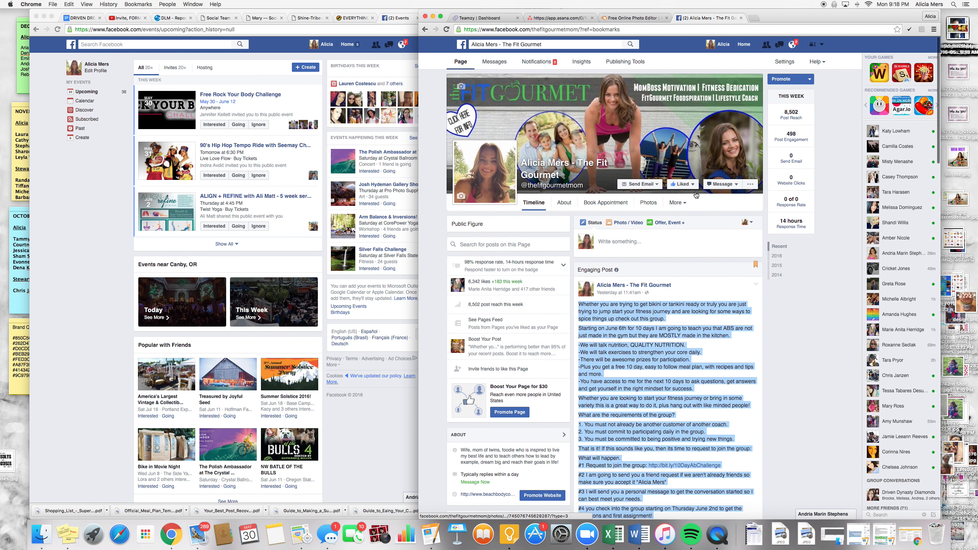
pyautogui.moveTo(731, 187)
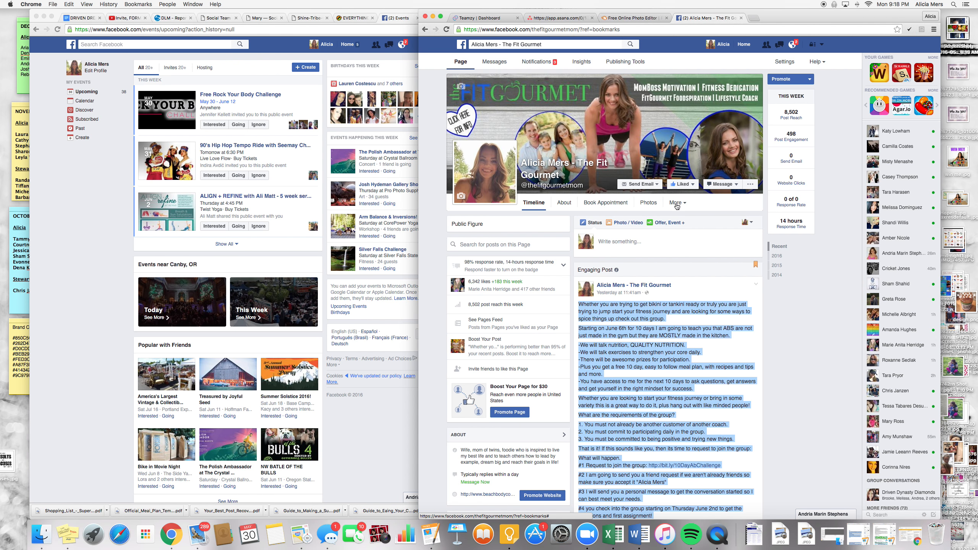
pyautogui.click(678, 202)
pyautogui.click(673, 238)
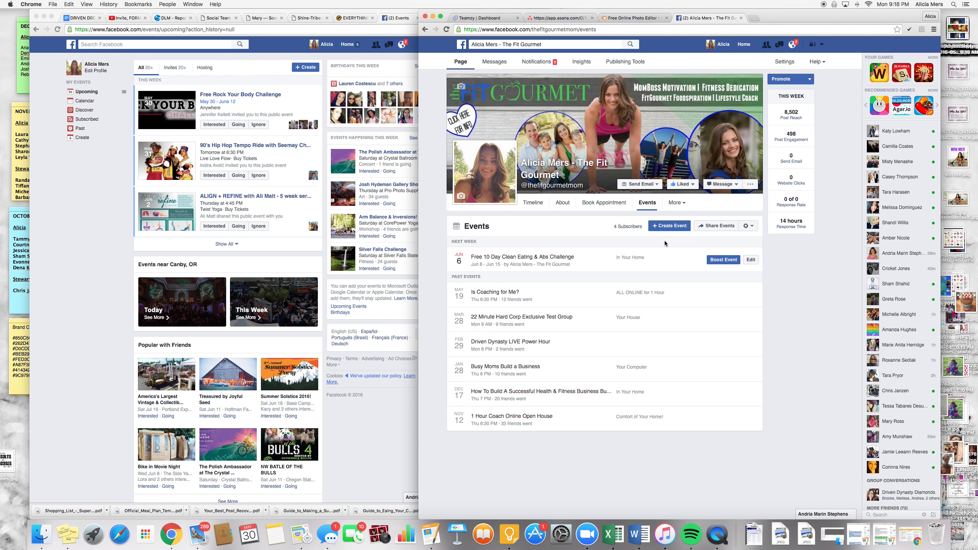
pyautogui.click(540, 255)
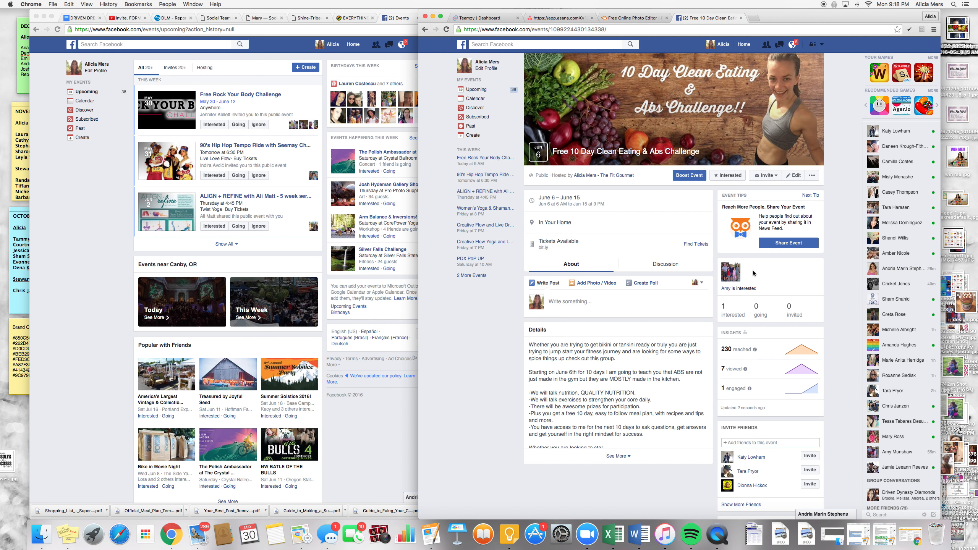
# - Start inviting friends to the event and select five people from the All Friends list
pyautogui.click(763, 177)
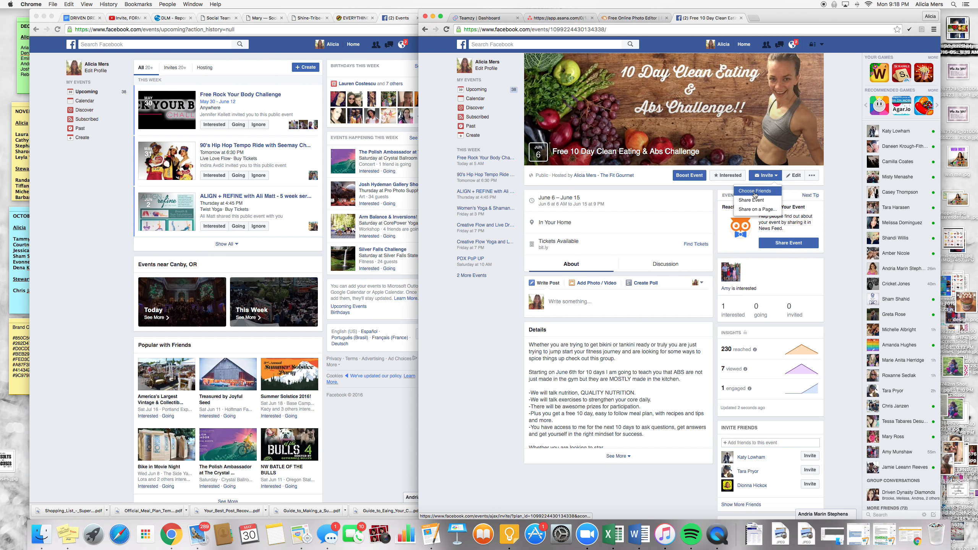
pyautogui.click(755, 194)
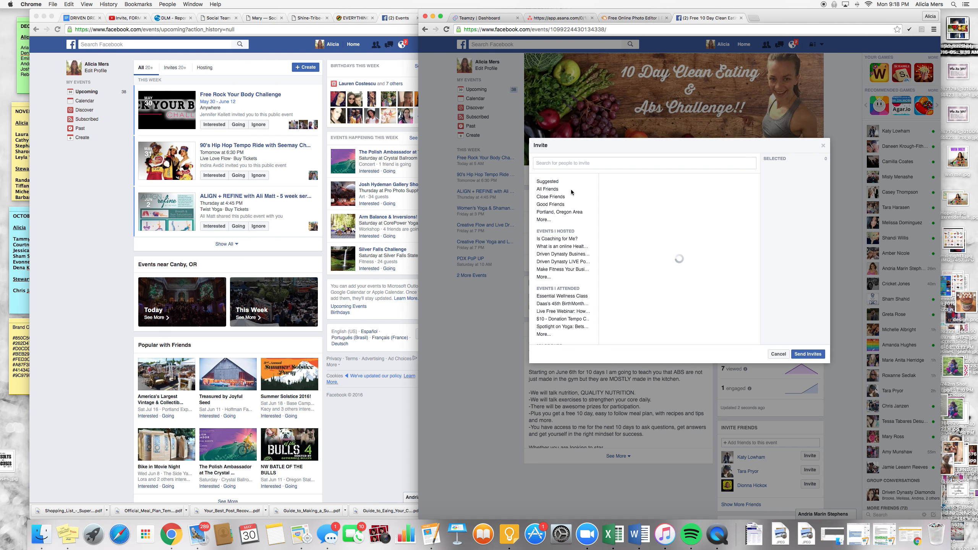
pyautogui.click(549, 190)
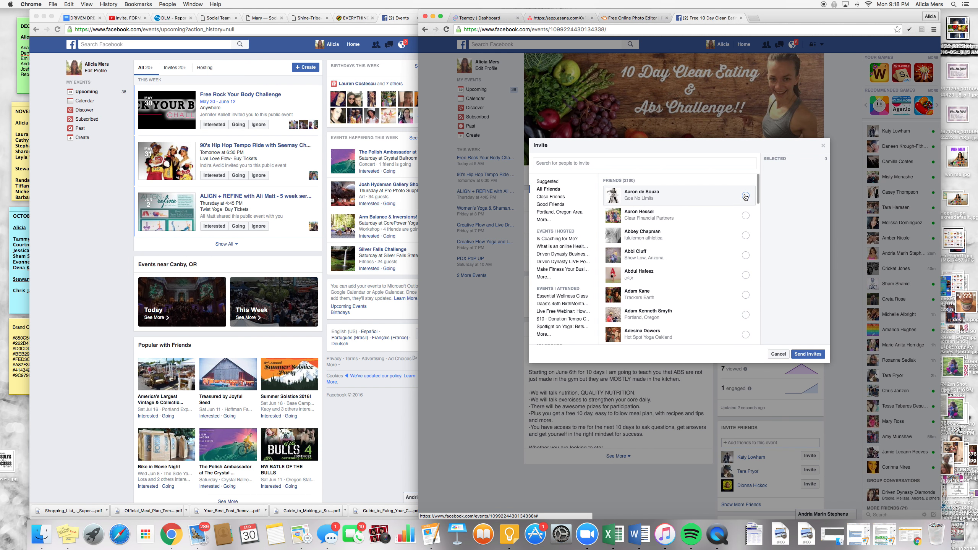
pyautogui.scroll(-1, 746, 198)
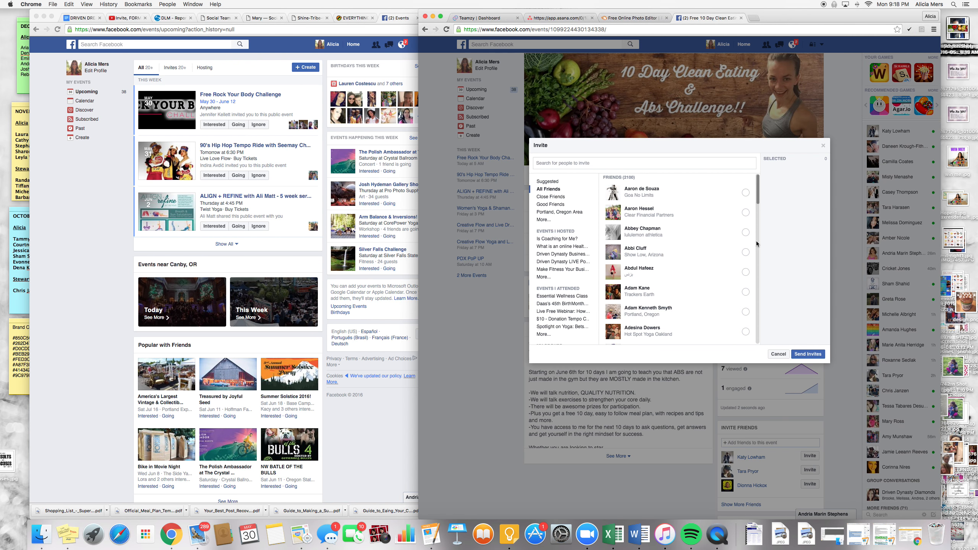
pyautogui.click(746, 232)
pyautogui.click(746, 253)
pyautogui.click(745, 272)
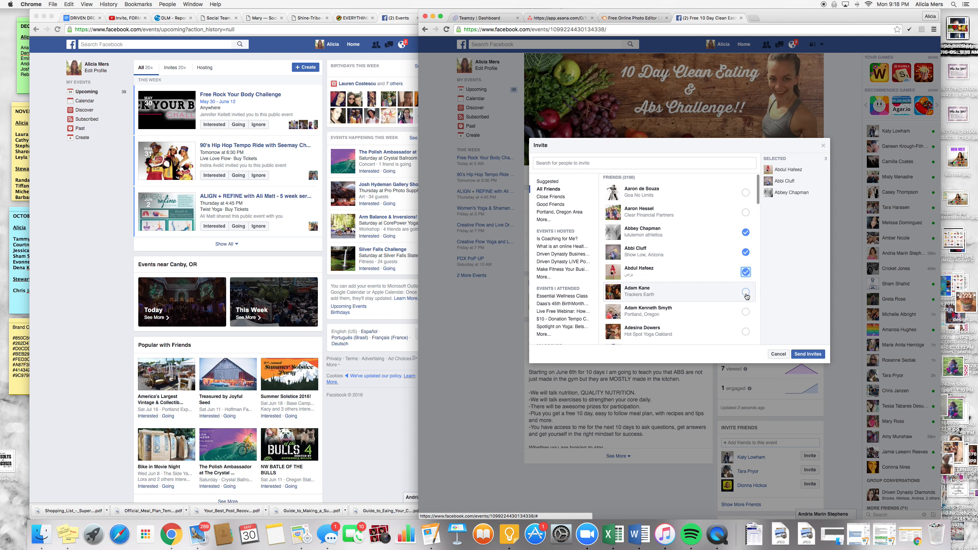
pyautogui.click(746, 292)
pyautogui.click(745, 311)
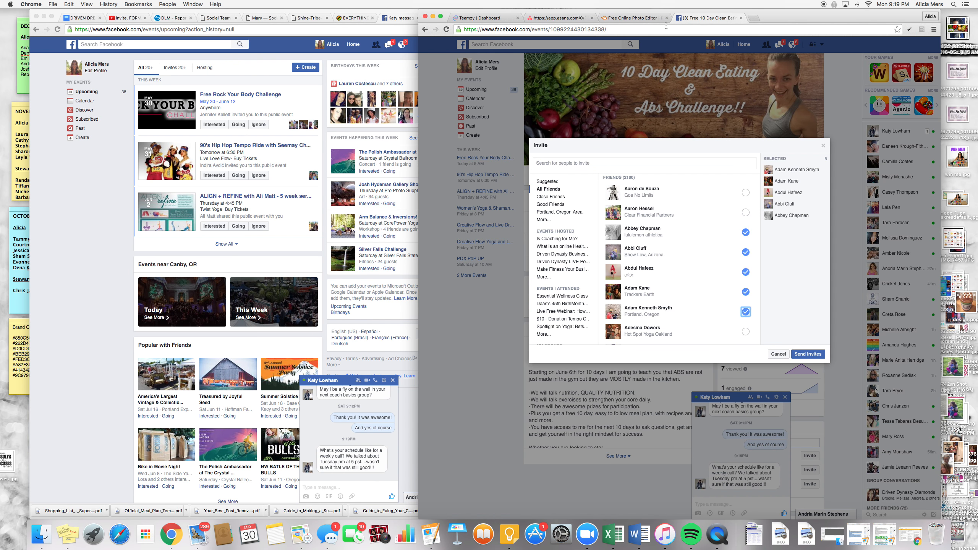
# - Close the event's invite dialog and the chat conversation
pyautogui.click(909, 31)
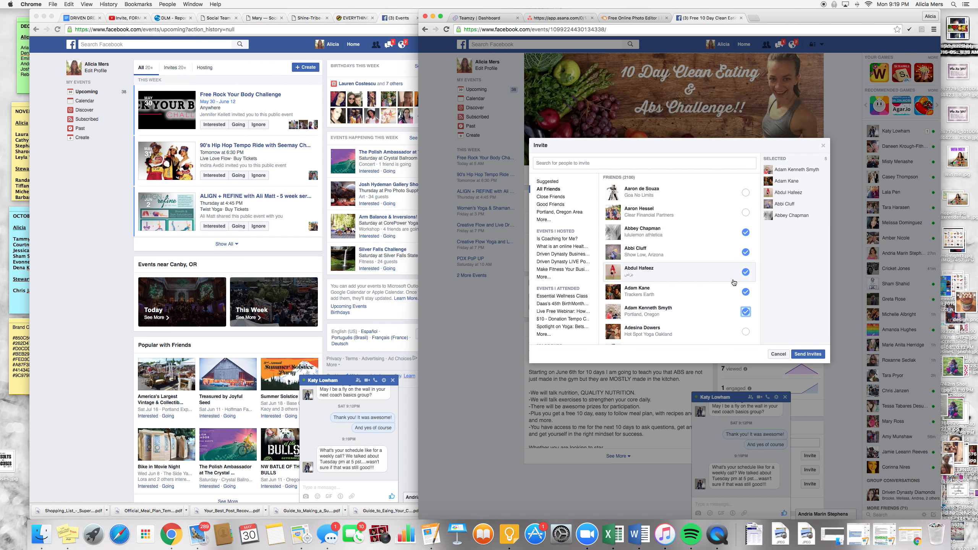
pyautogui.click(808, 354)
pyautogui.click(785, 398)
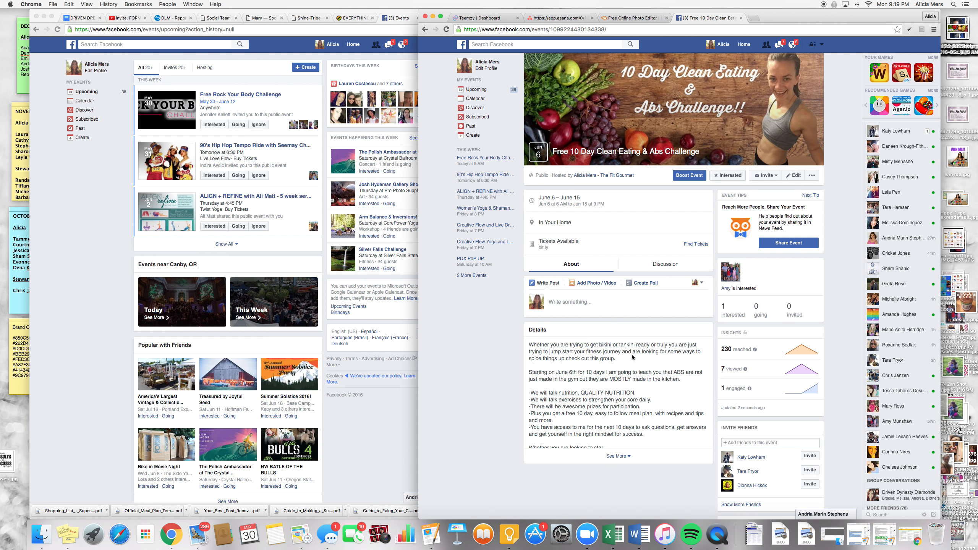
# - Expand the event's details and read through the full description, including the group link and joining instructions
pyautogui.scroll(-3, 630, 355)
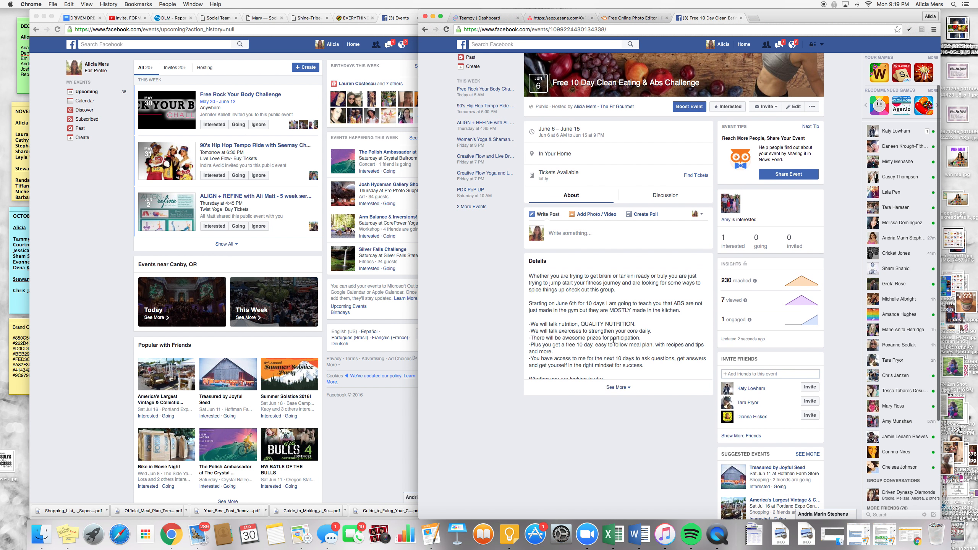
pyautogui.click(618, 386)
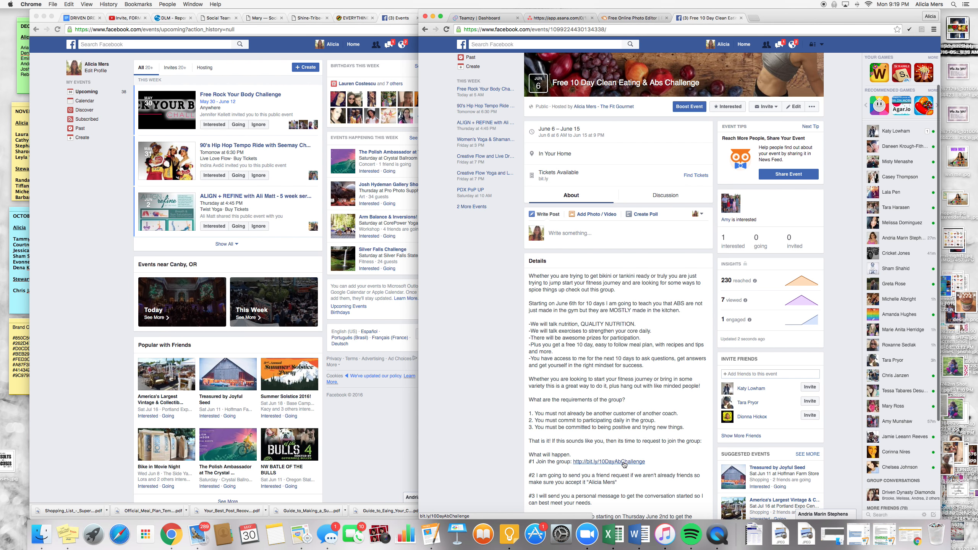
pyautogui.scroll(-3, 625, 465)
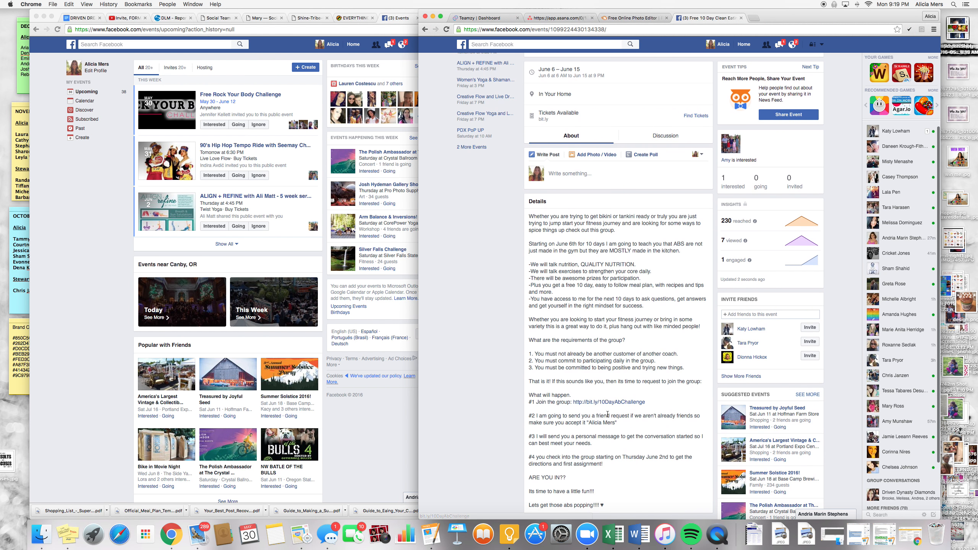
pyautogui.scroll(6, 542, 287)
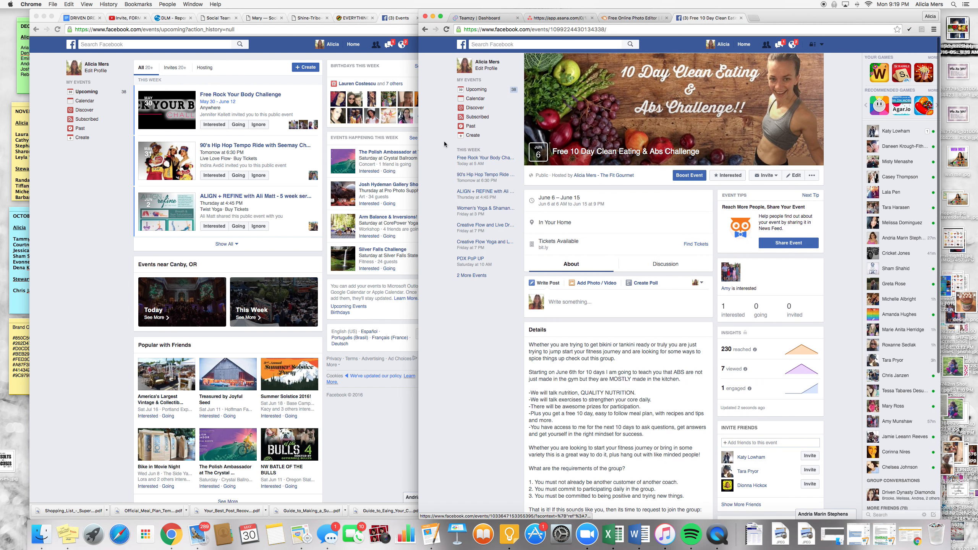
# - Open the challenge group's member requests from the notifications and preview a requester's profile
pyautogui.click(794, 45)
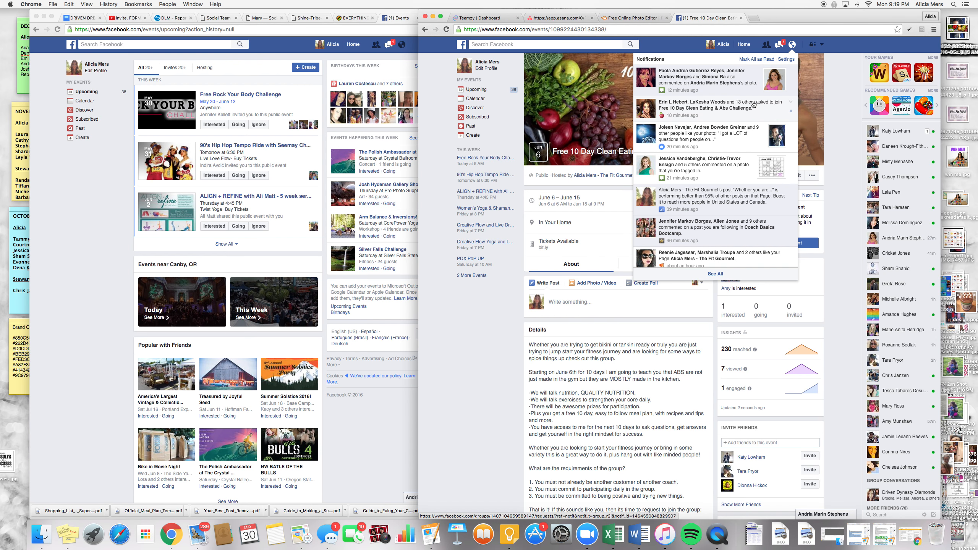
pyautogui.click(739, 107)
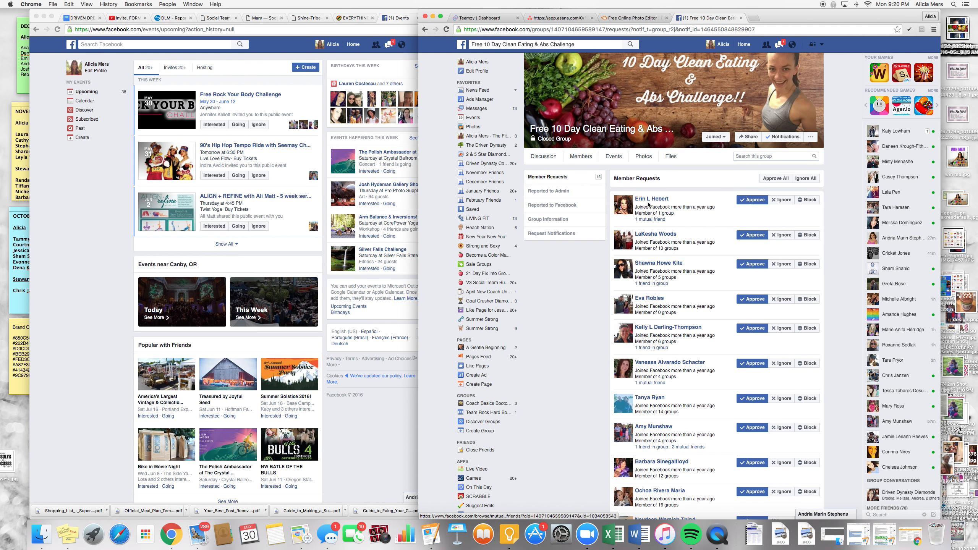
pyautogui.moveTo(649, 201)
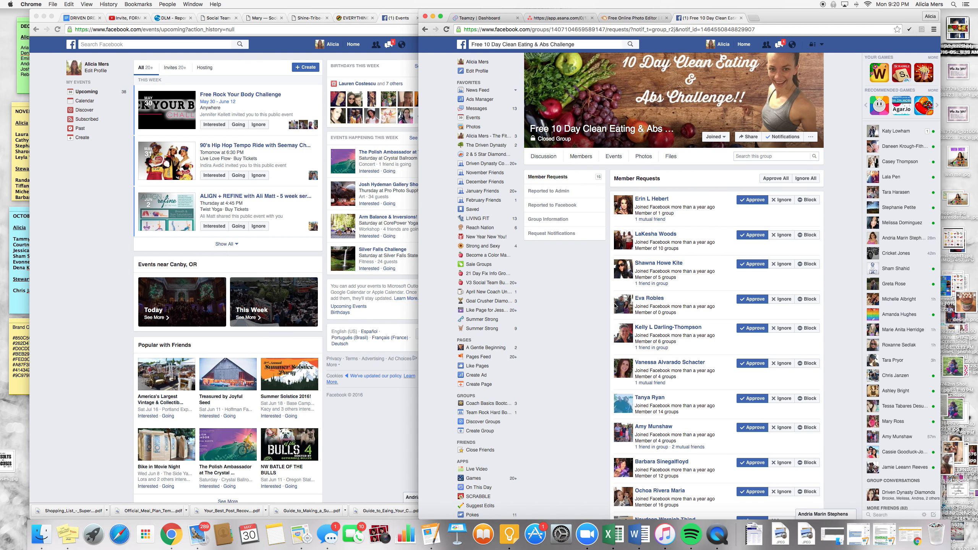
pyautogui.moveTo(660, 288)
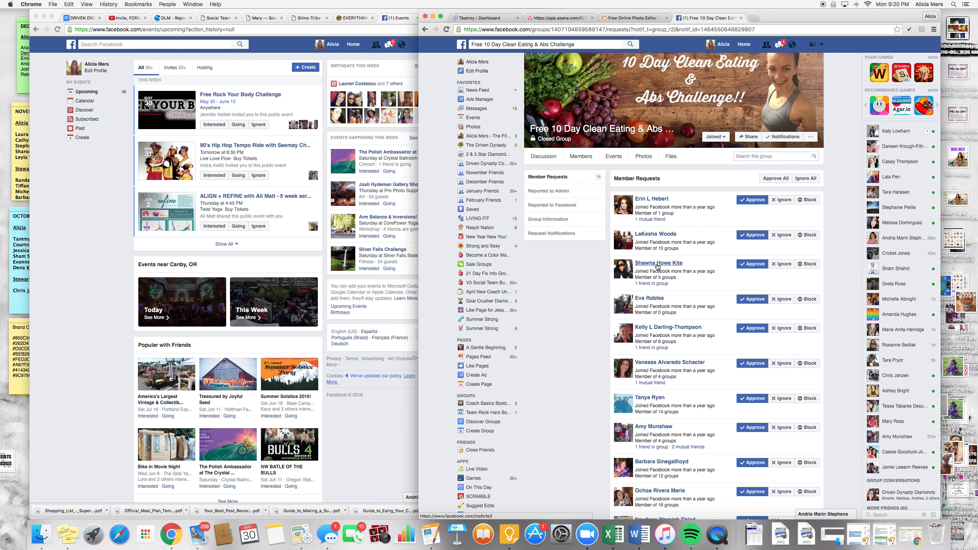
pyautogui.moveTo(658, 266)
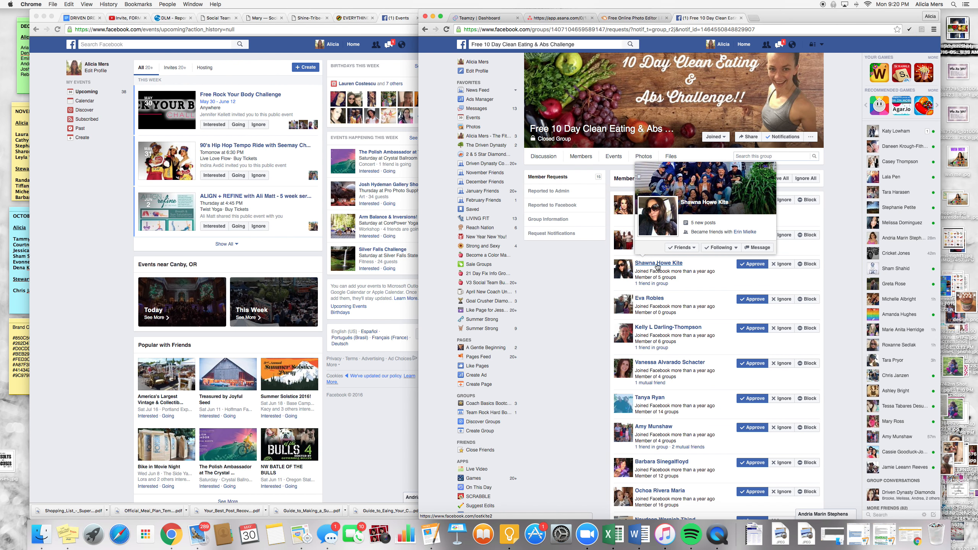